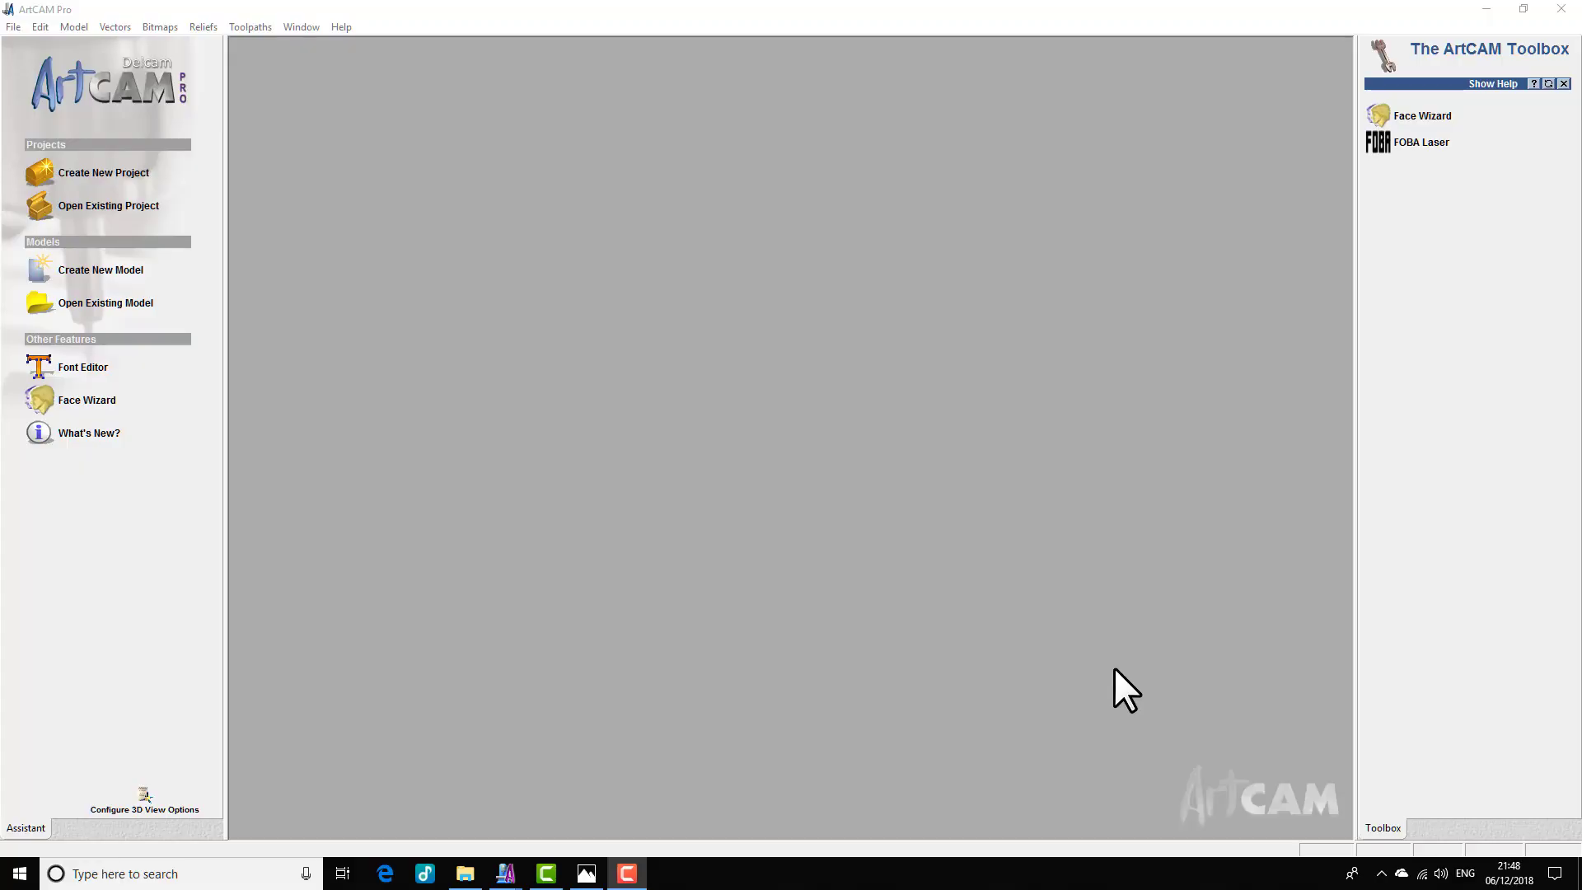
- Create a new model with a height of 100 mm and a width of 100 mm
click(124, 270)
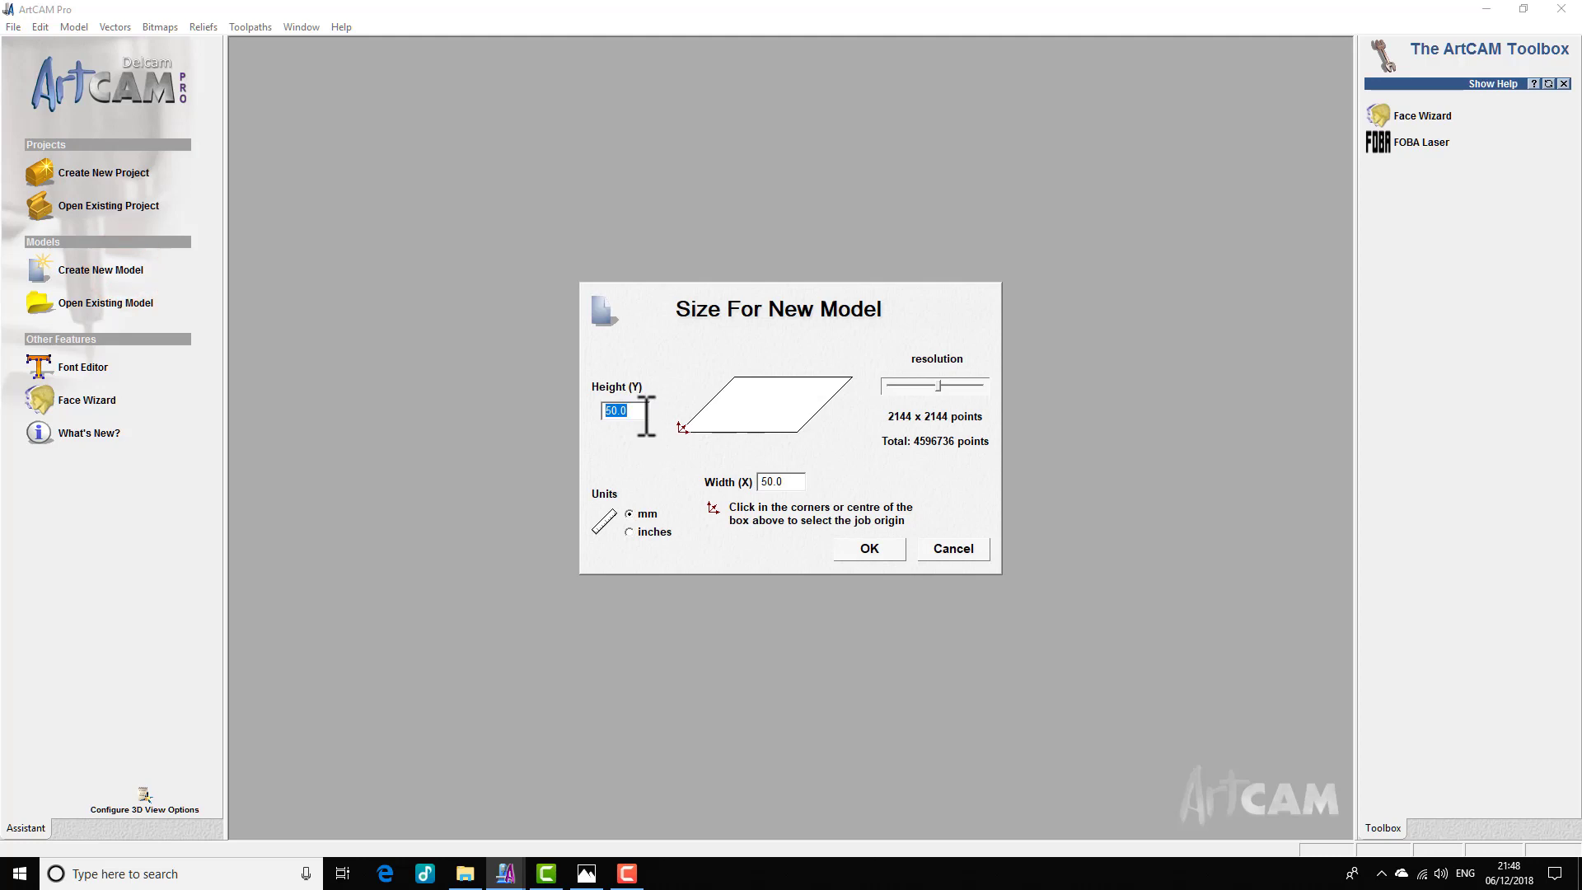
text(100)
key(Tab)
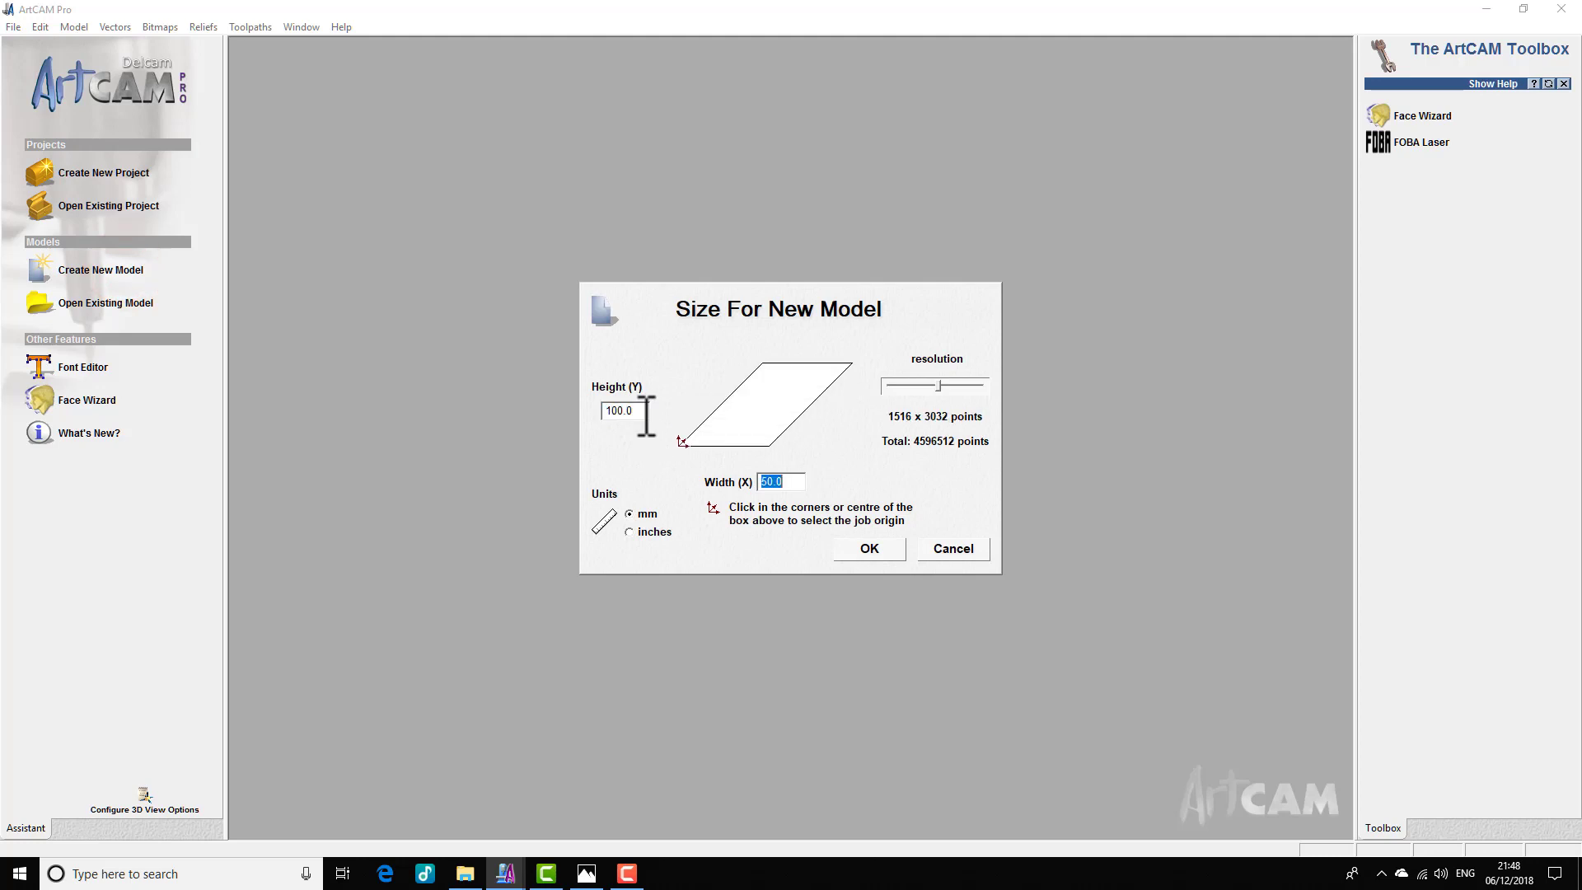
text(100)
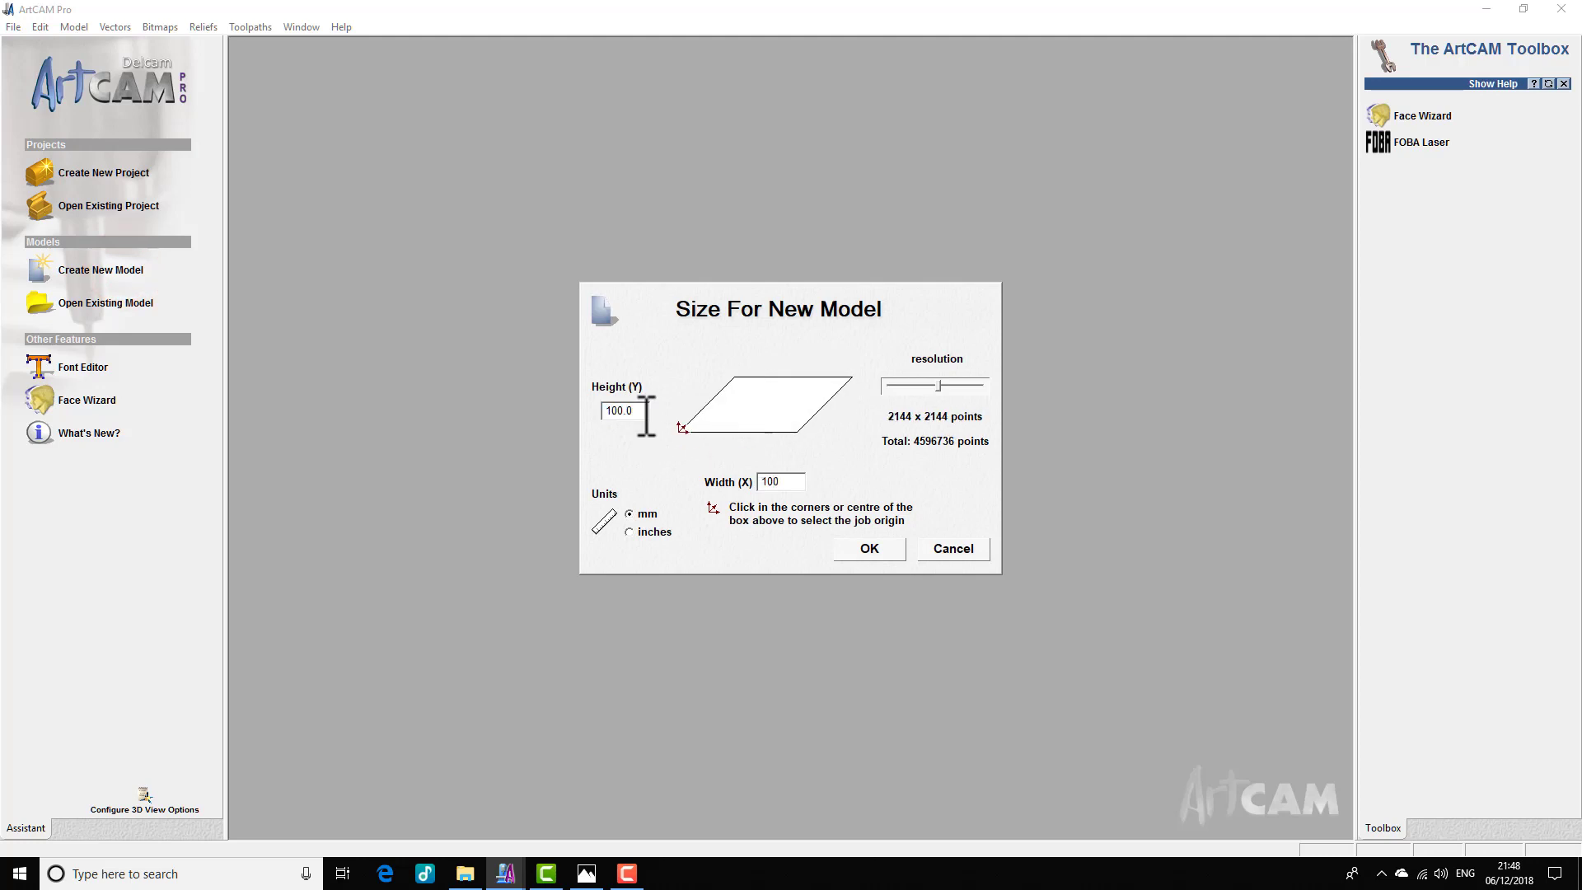
click(868, 547)
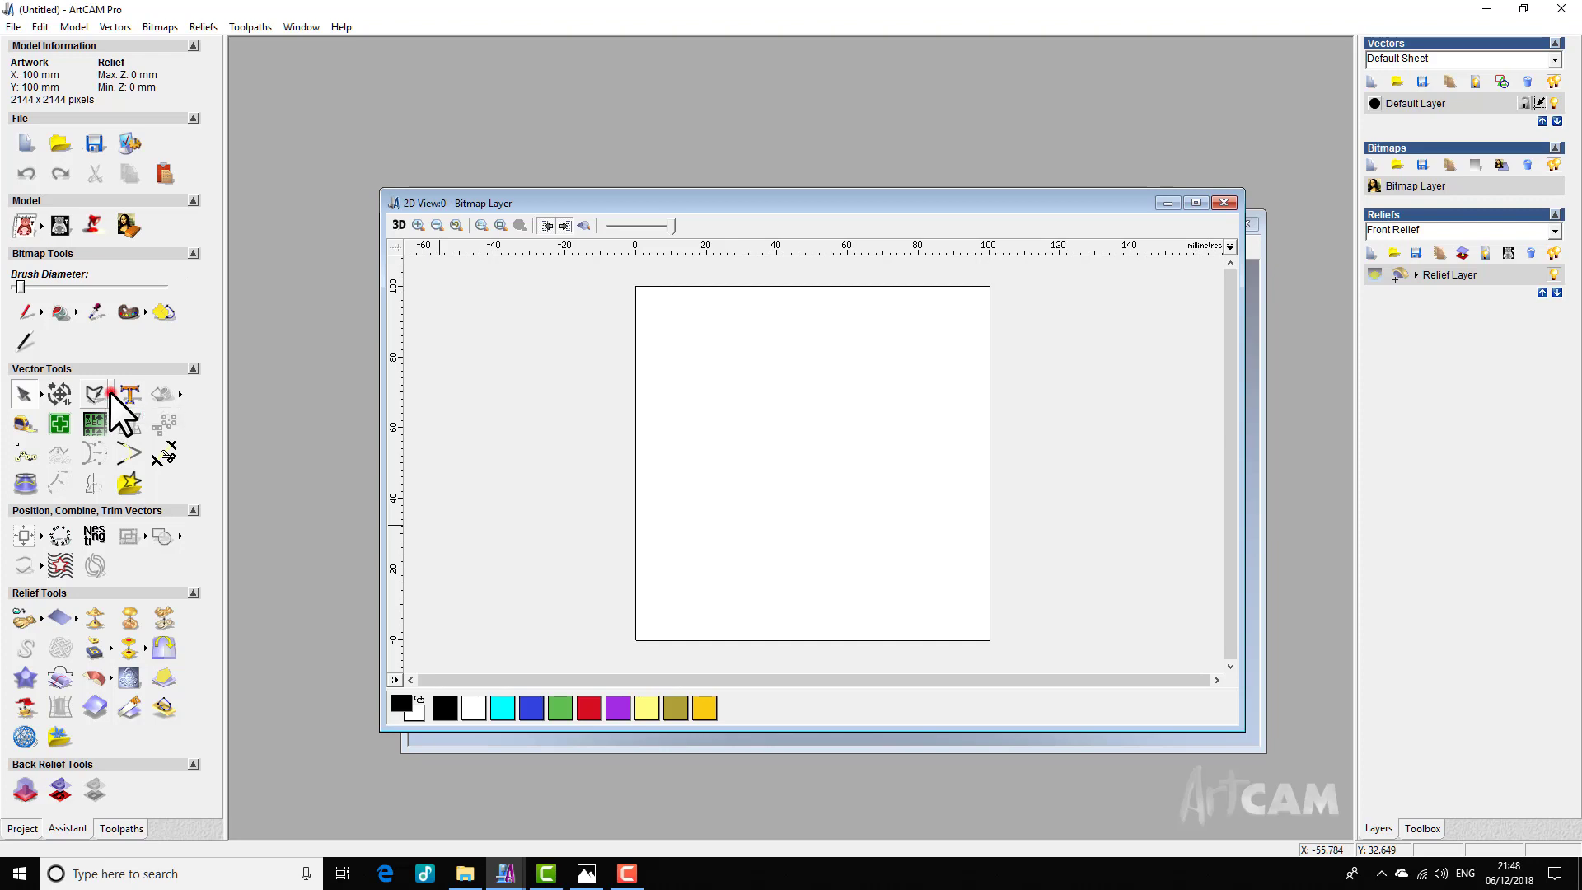
- Create a 100 mm square vector and centre it on the model page
drag(110, 393, 183, 397)
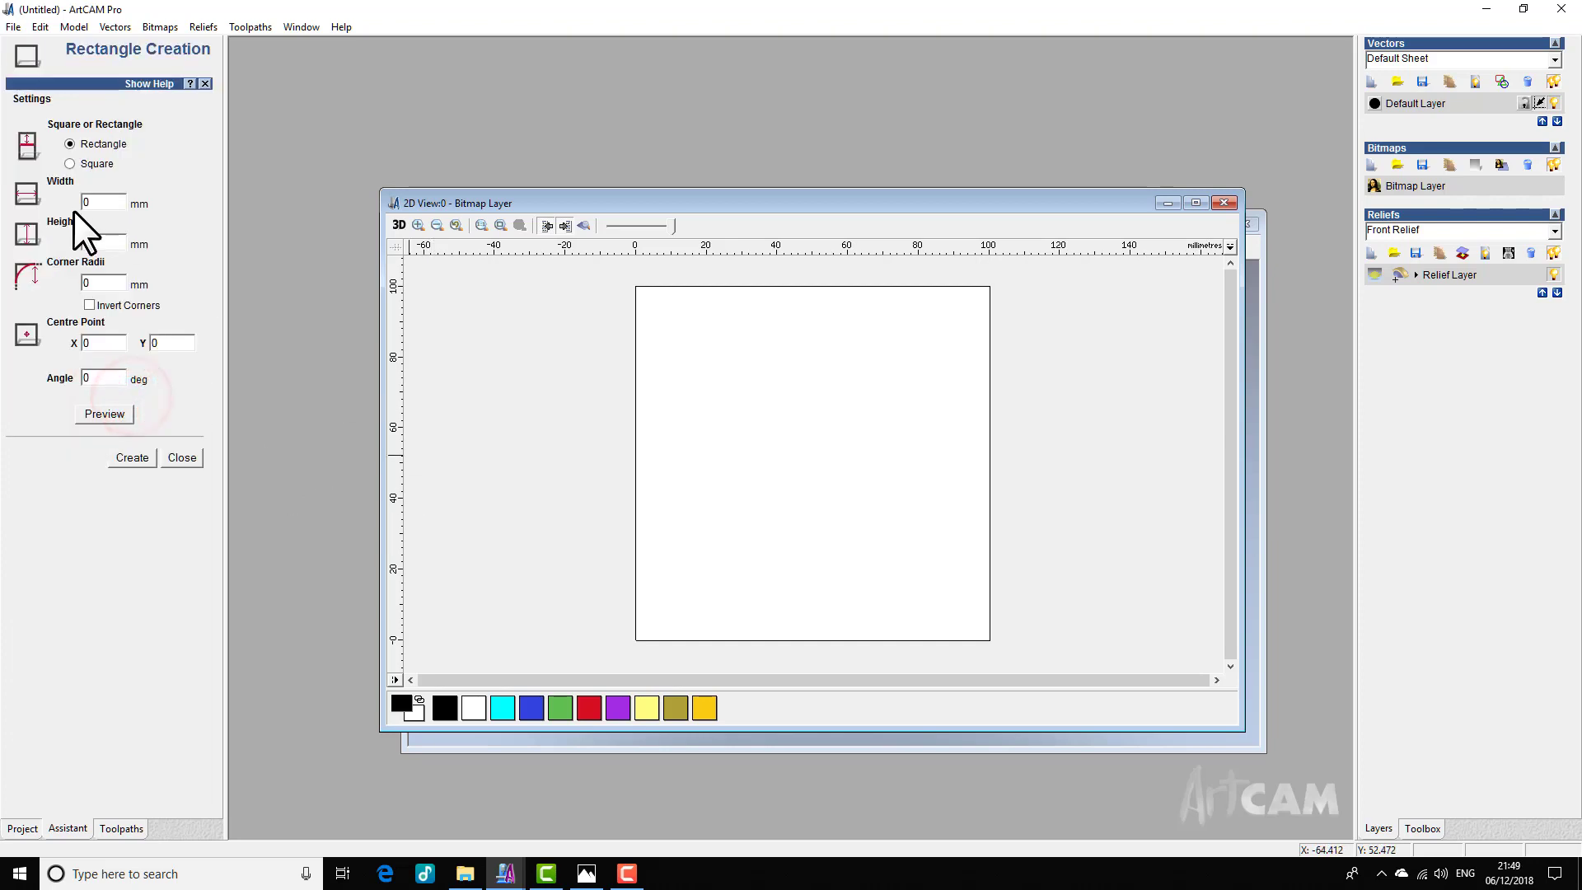
click(69, 163)
click(103, 243)
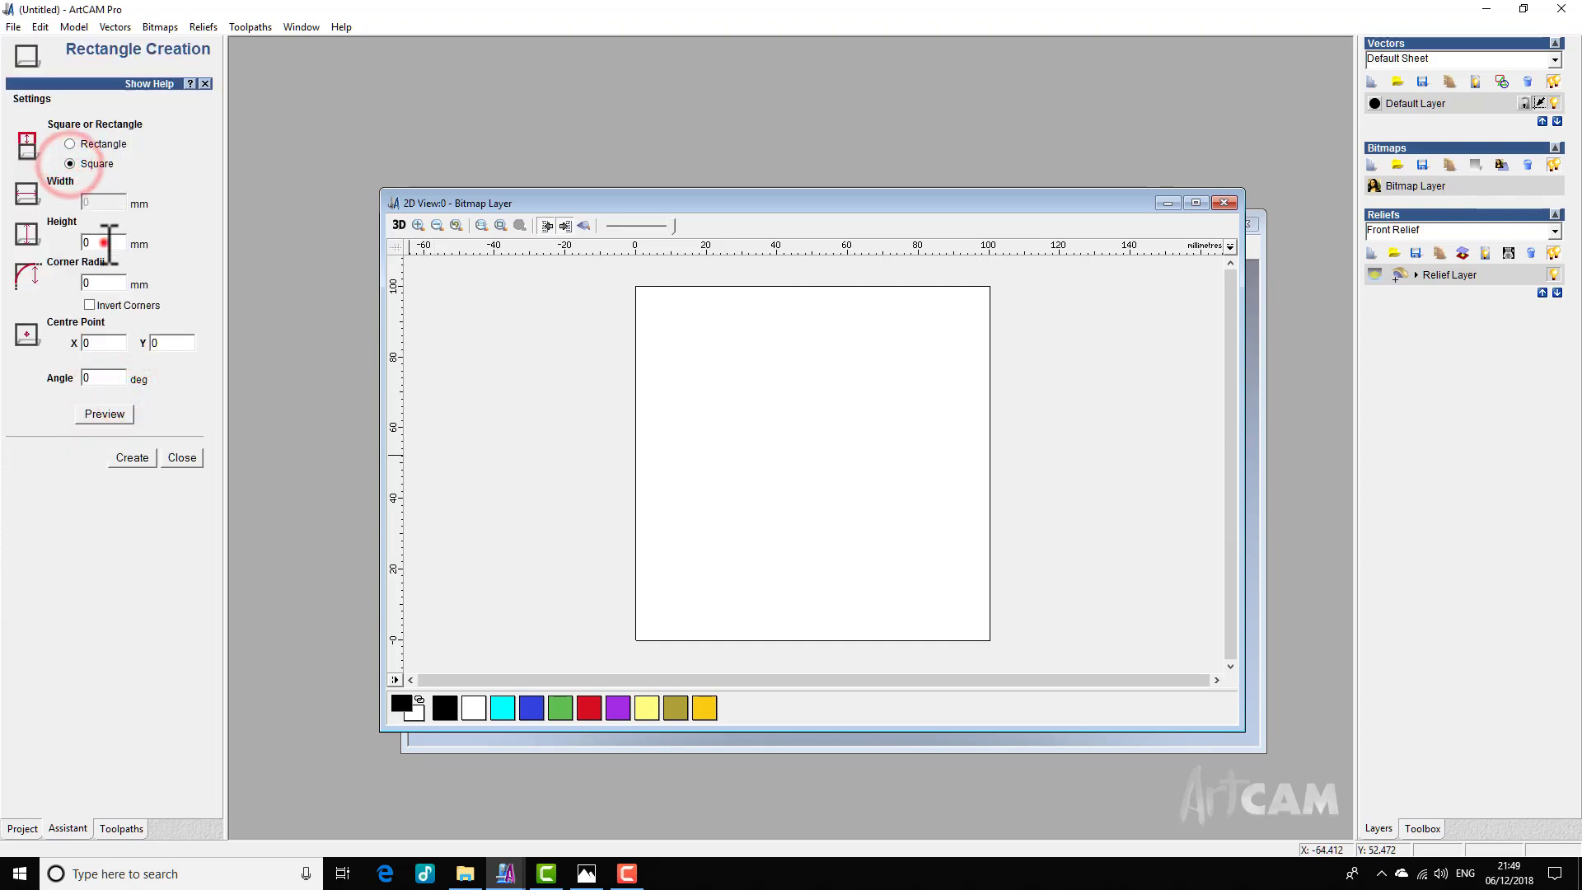
text(100)
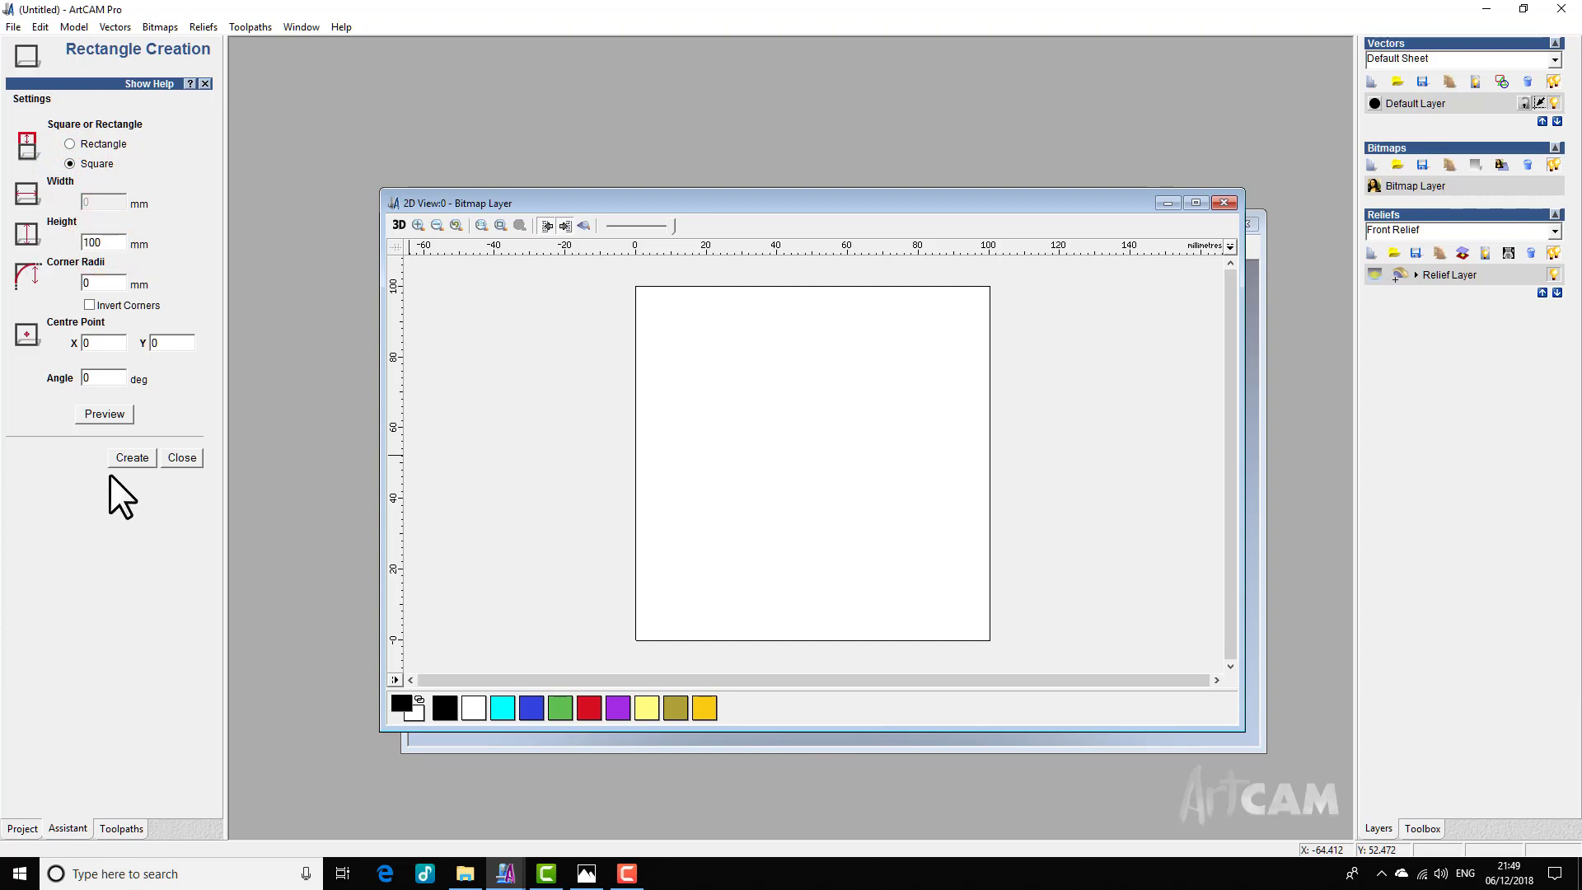
click(131, 457)
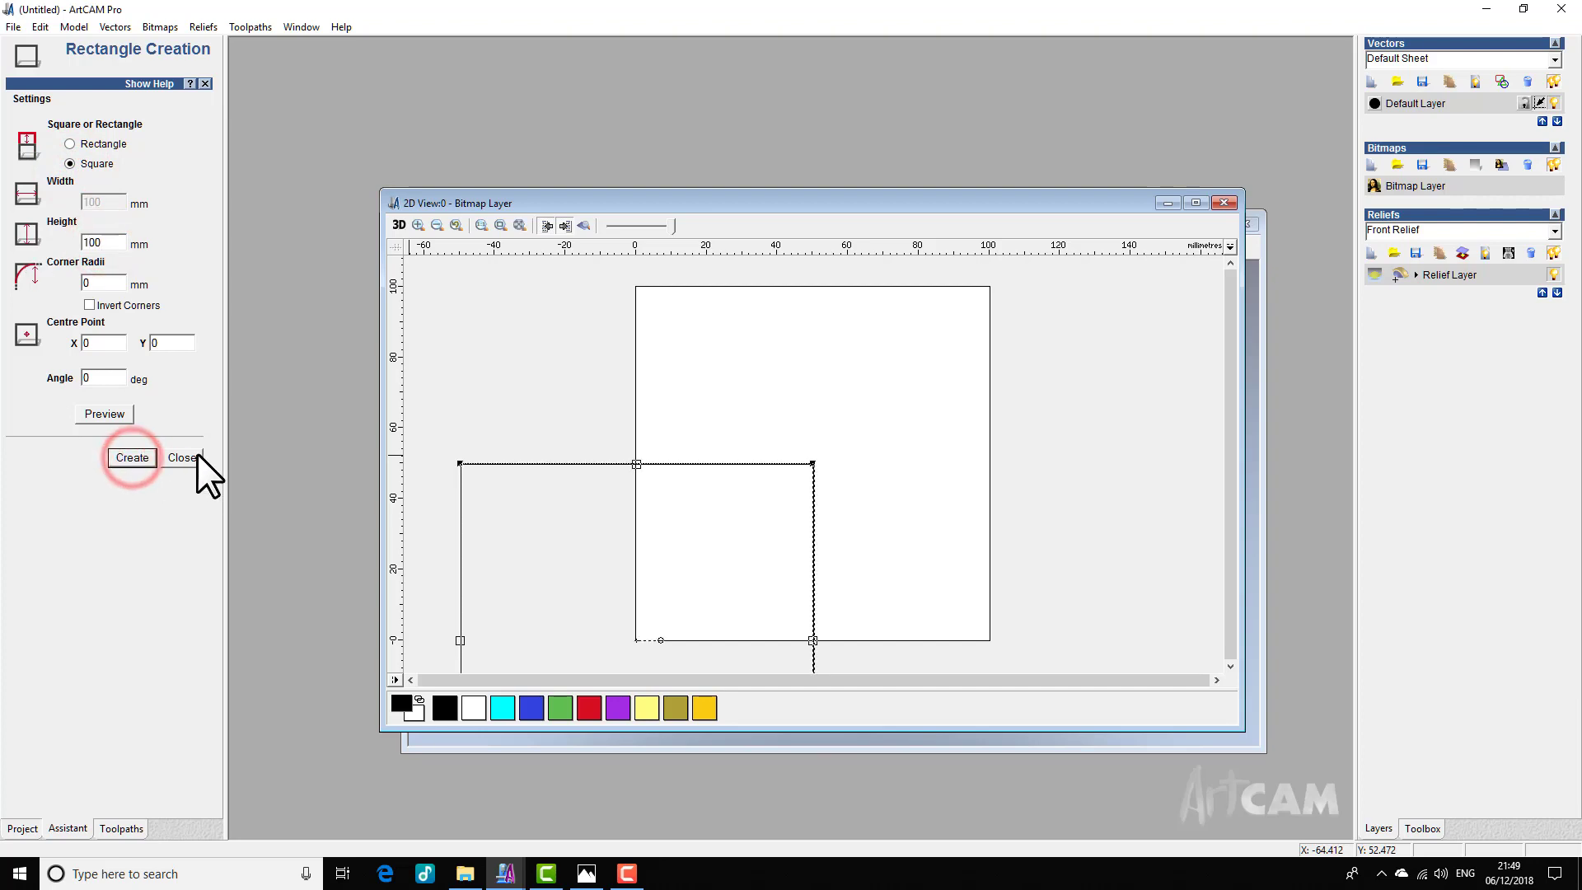
click(173, 455)
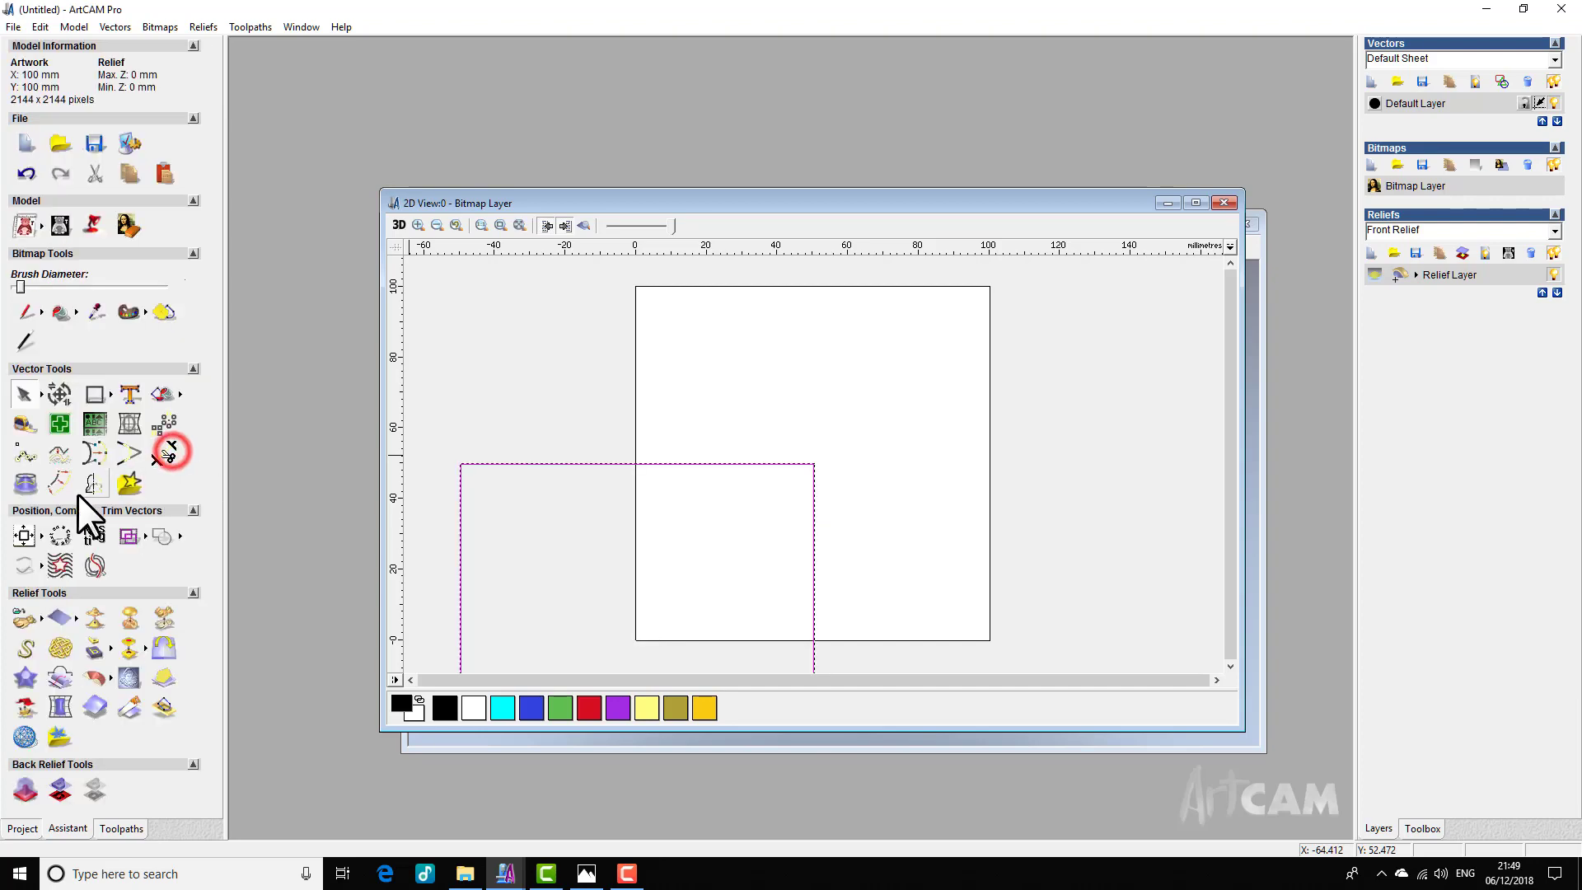
click(24, 538)
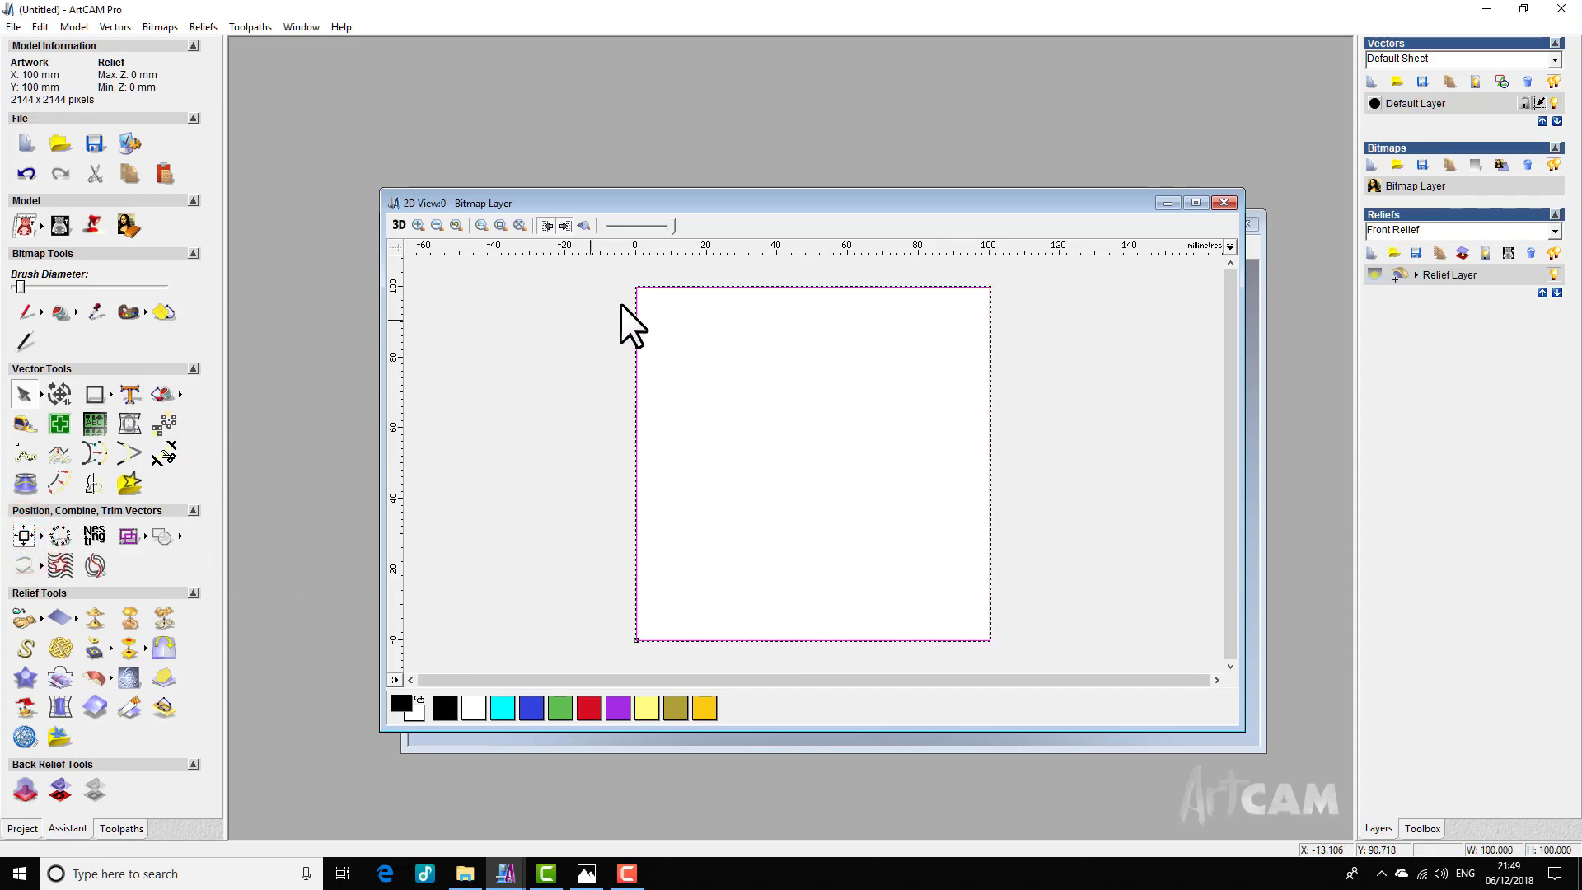
- Maximize the 2D view and add a horizontal guide positioned at 50 mm
click(1197, 202)
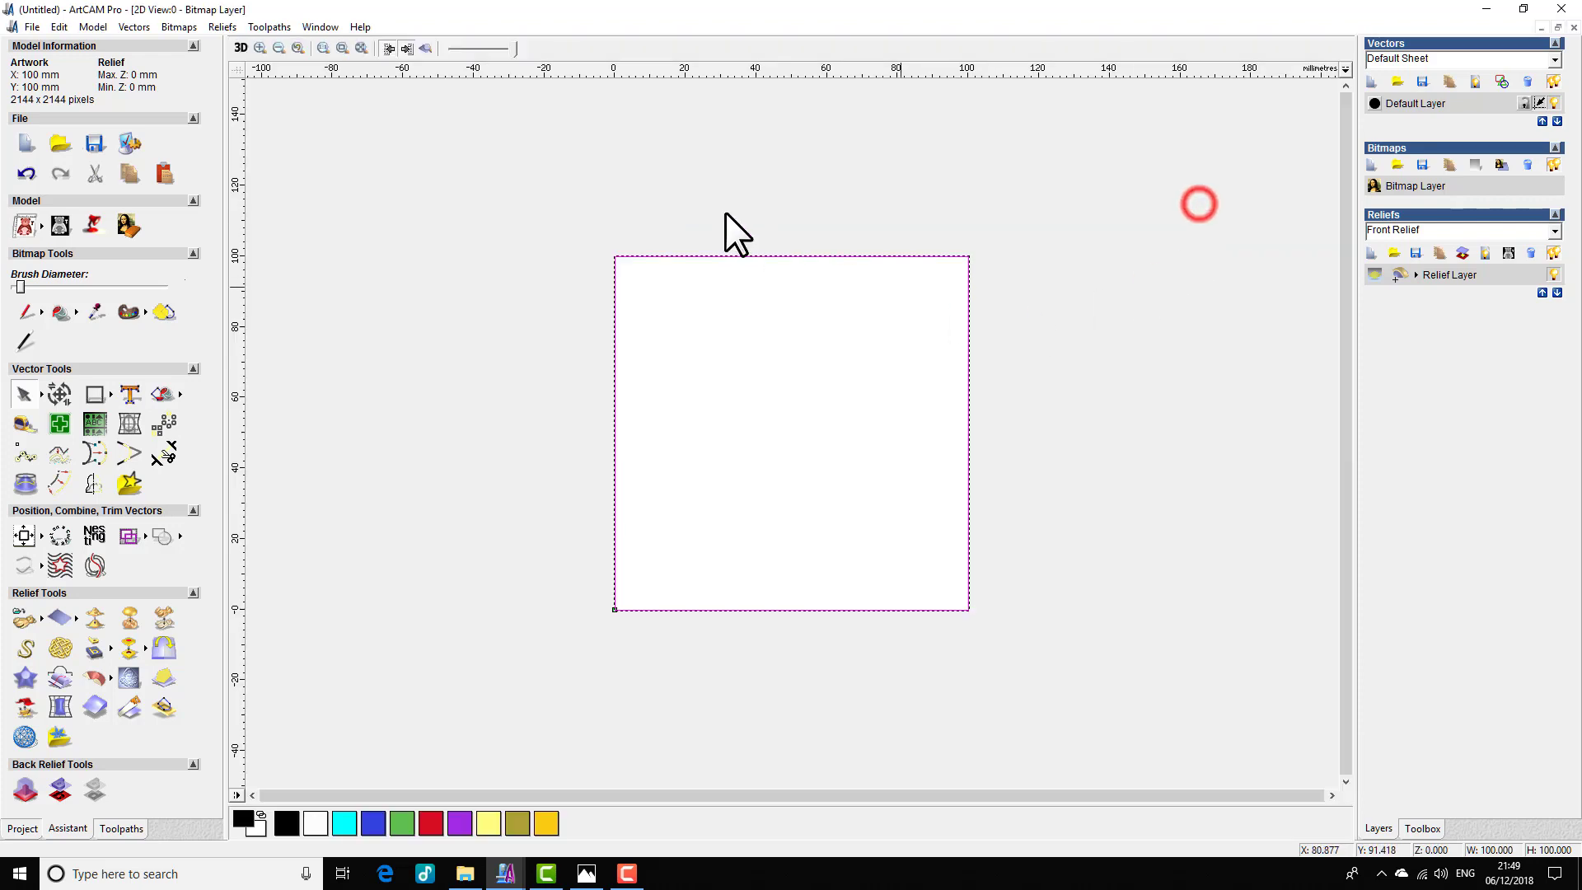
drag(784, 71, 795, 408)
double_click(794, 409)
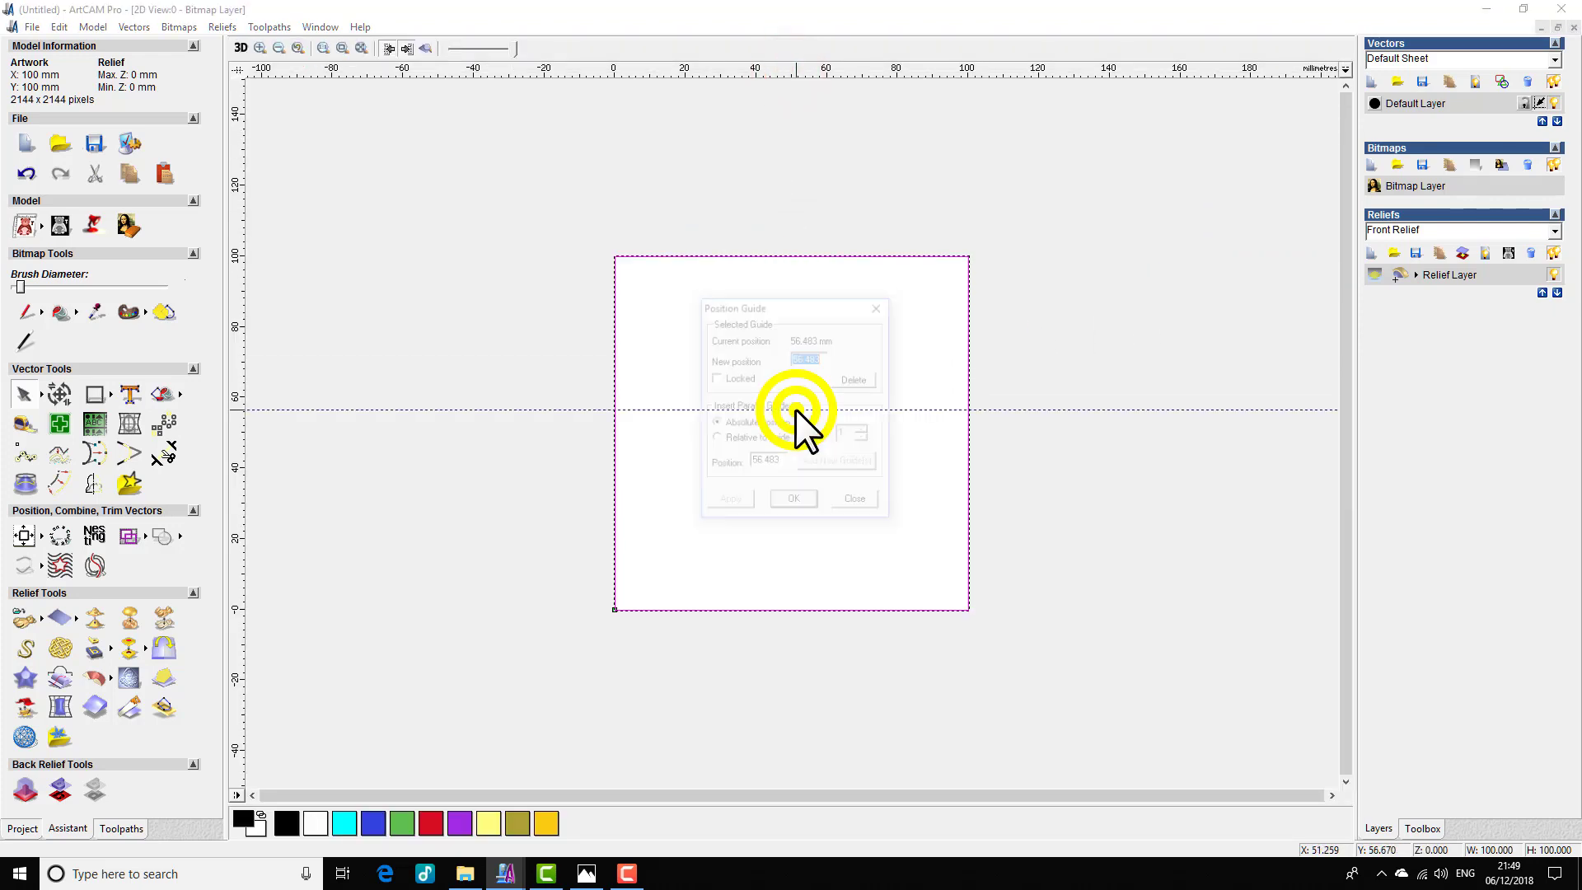
text(5)
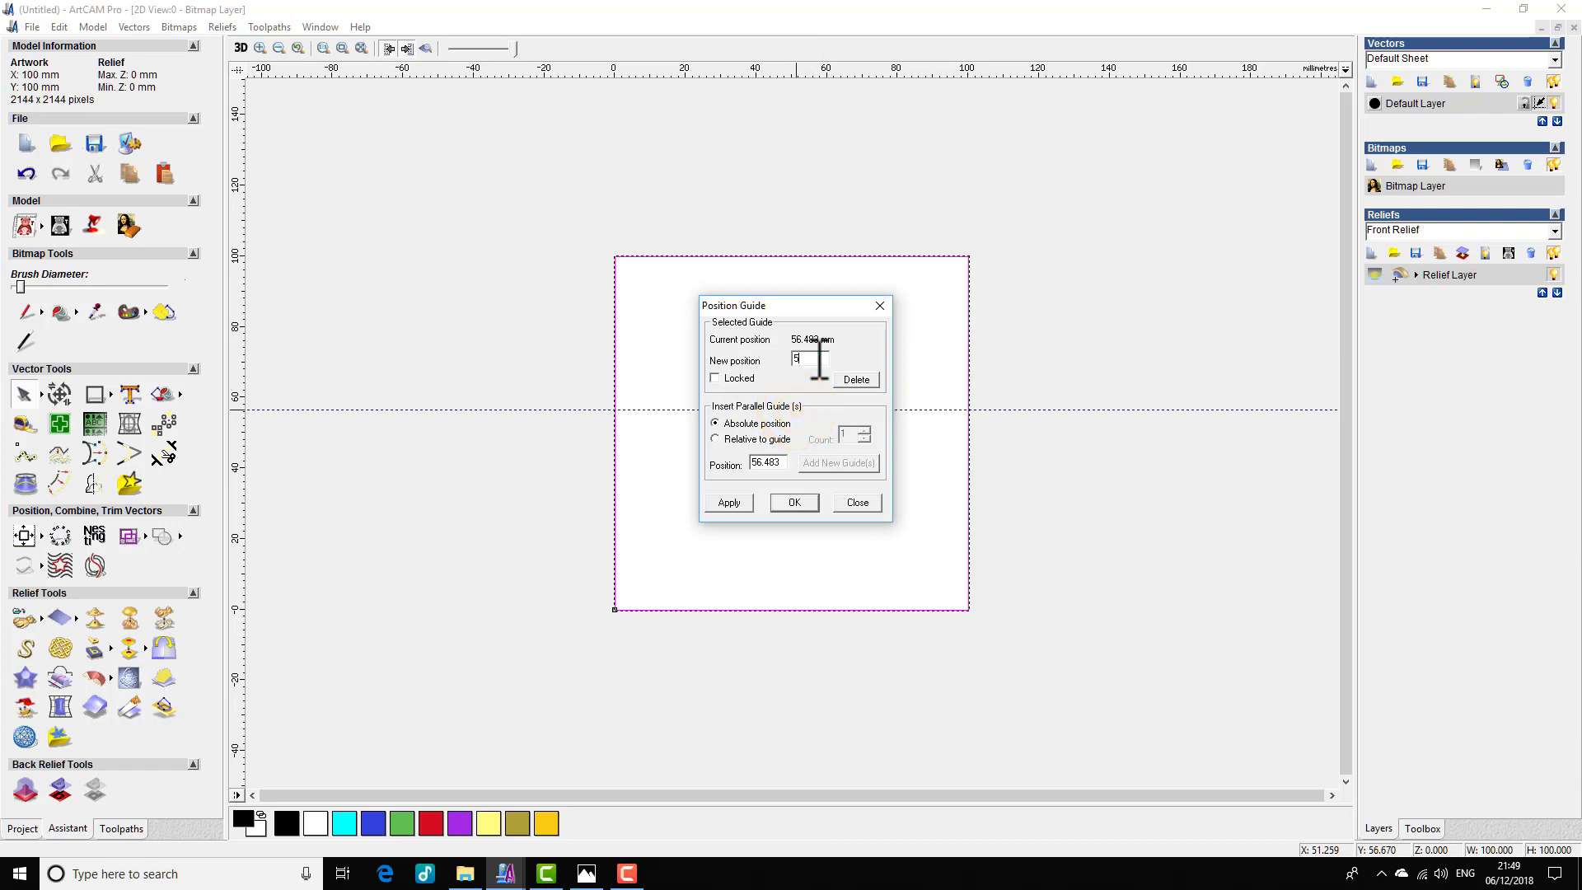
text(0)
key(Return)
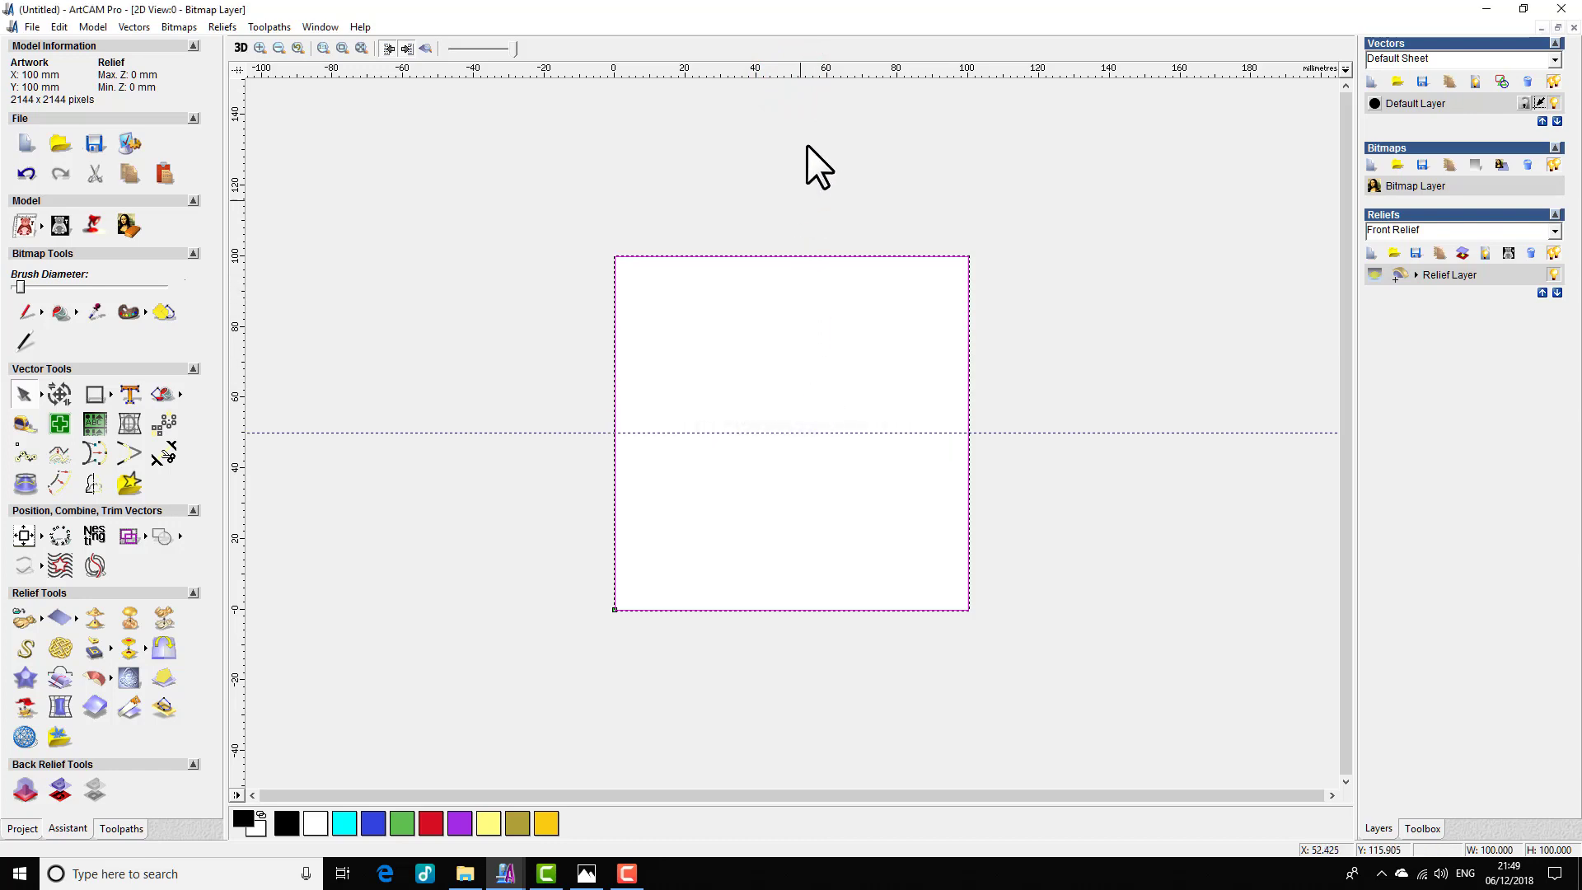
- Add two more horizontal guides across the square, positioned at 25 mm and 75 mm
drag(770, 70, 770, 330)
double_click(769, 330)
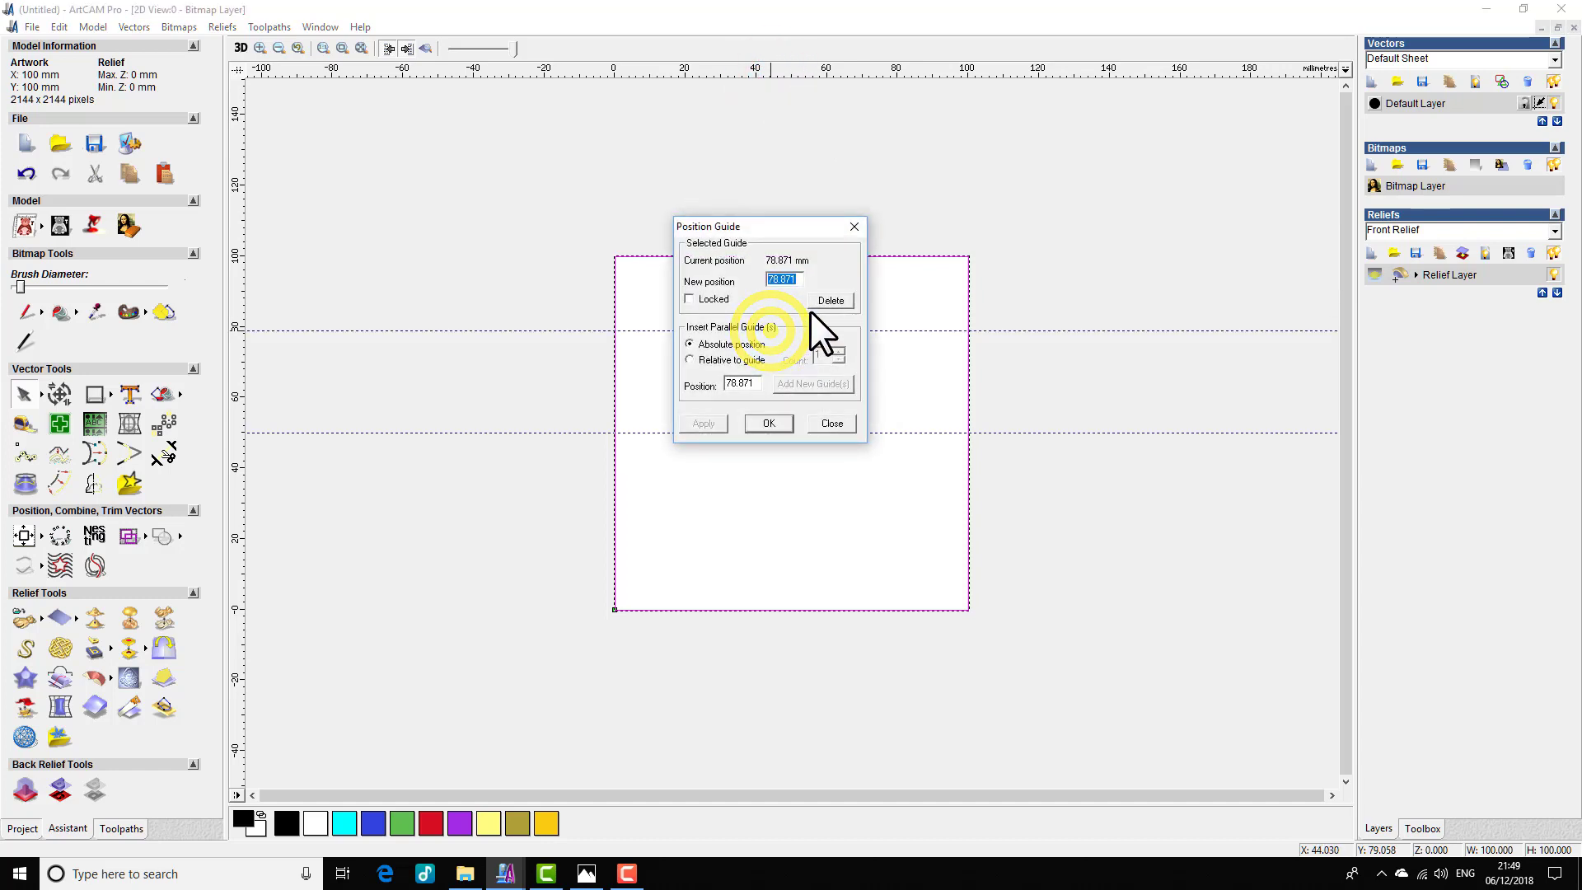
text(25)
key(Return)
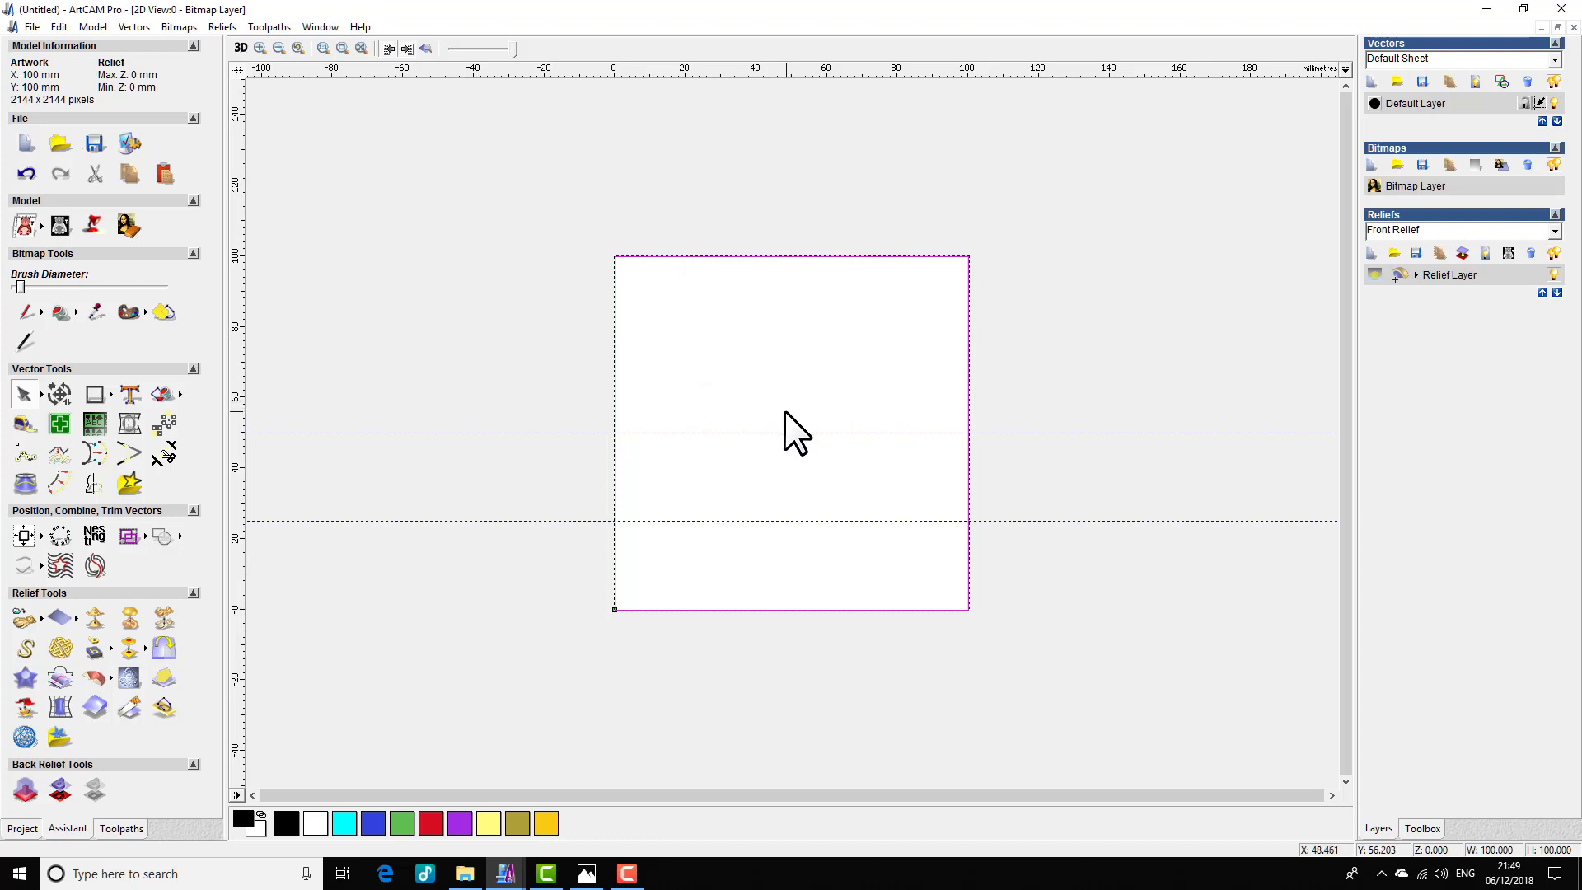
drag(795, 69, 784, 336)
double_click(785, 336)
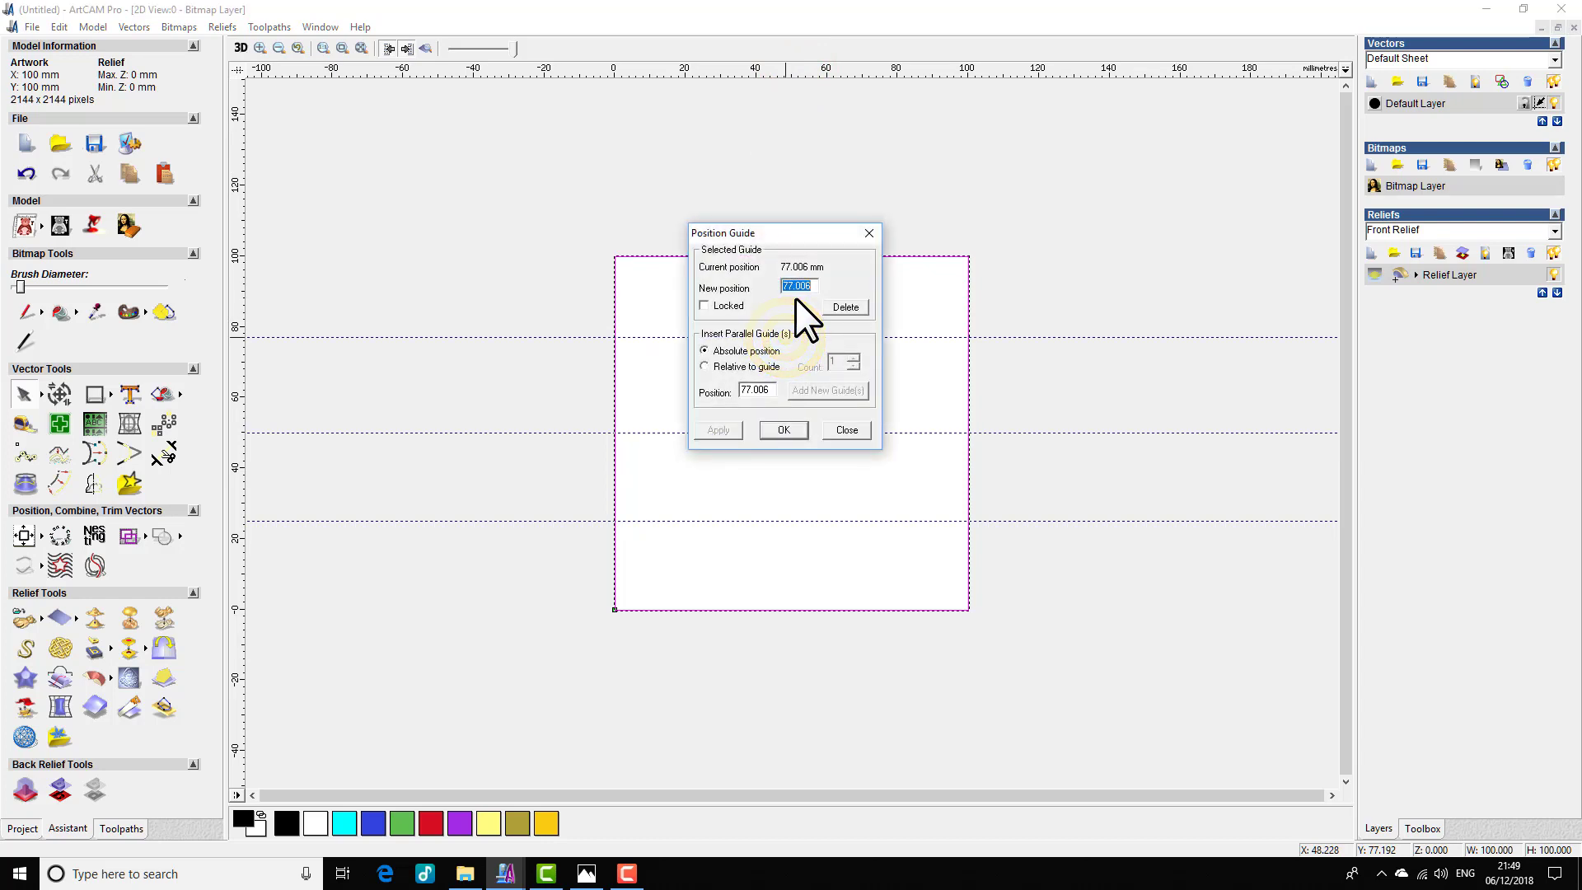
text(75)
key(Return)
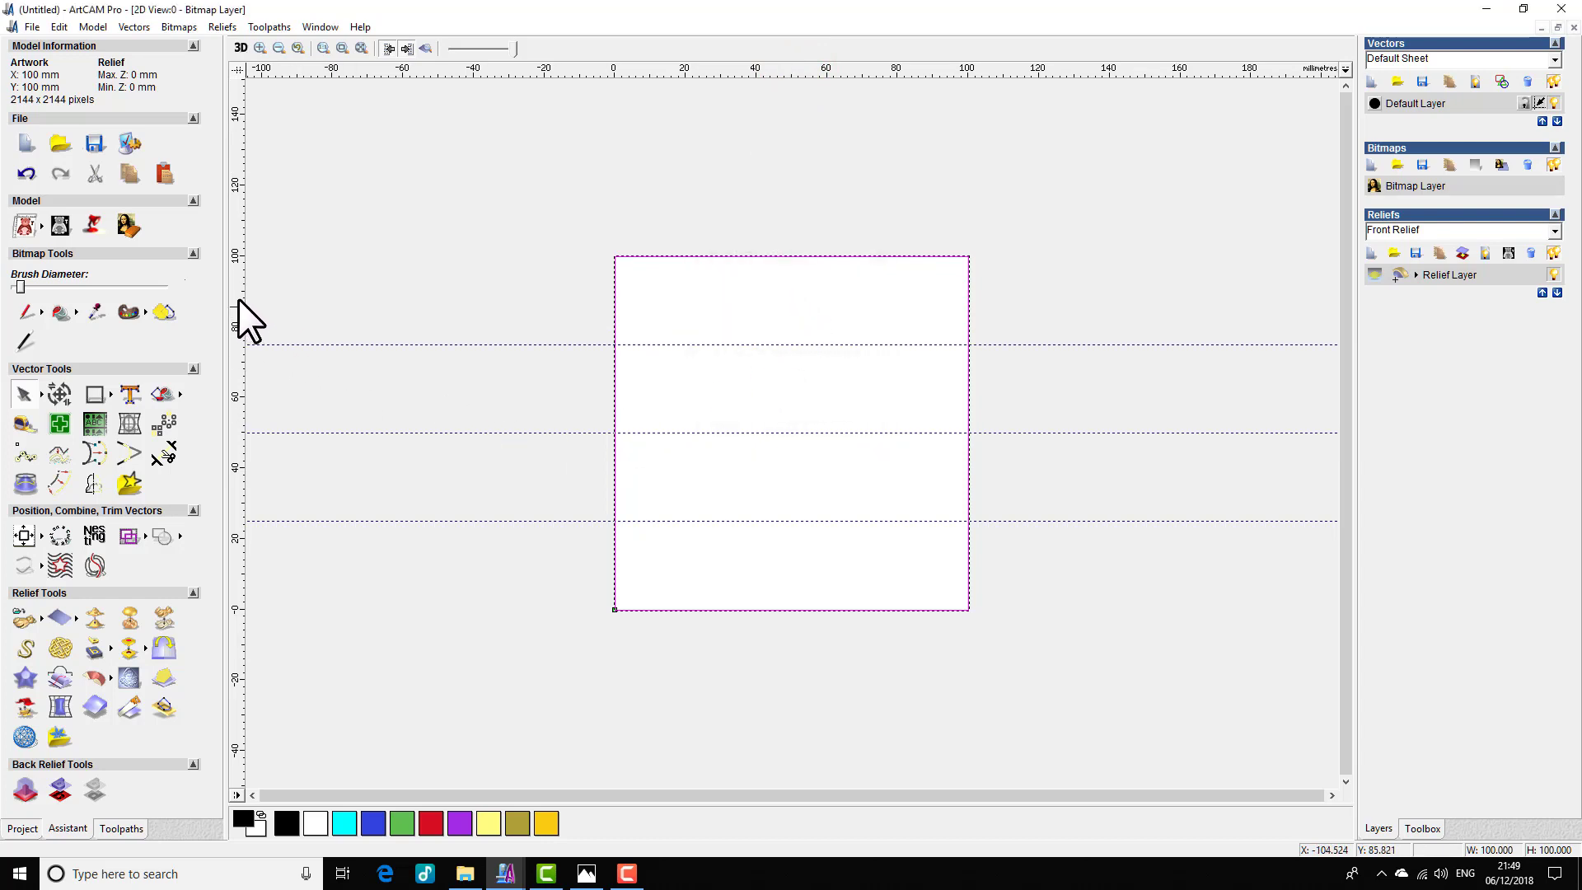
- Add two vertical guides across the square, positioned at 25 mm and 50 mm
drag(239, 298, 700, 368)
double_click(700, 367)
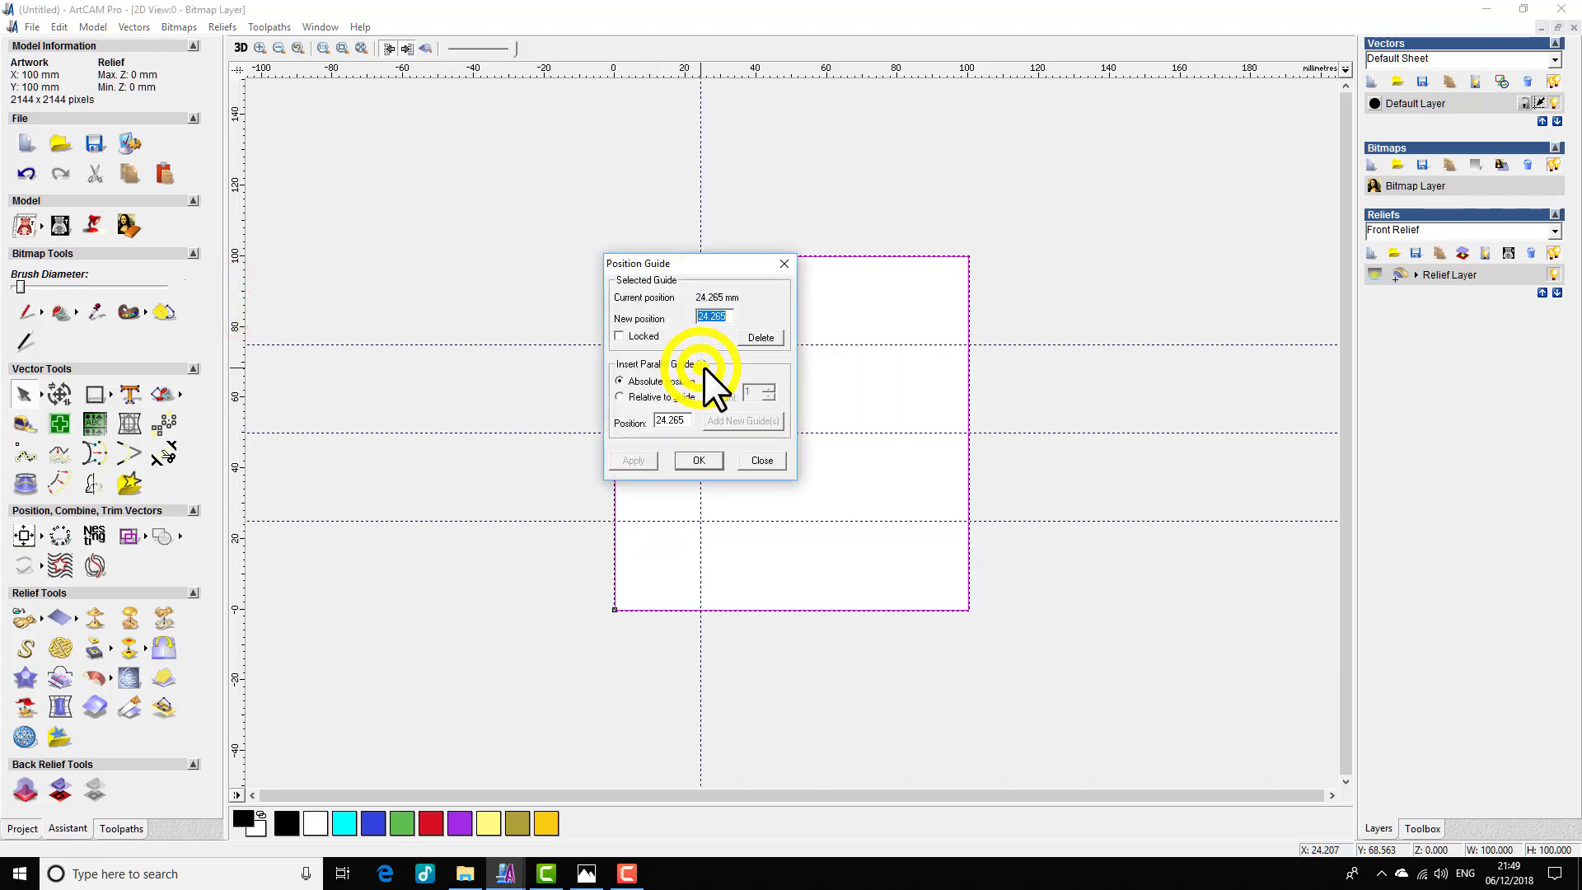
text(25)
key(Return)
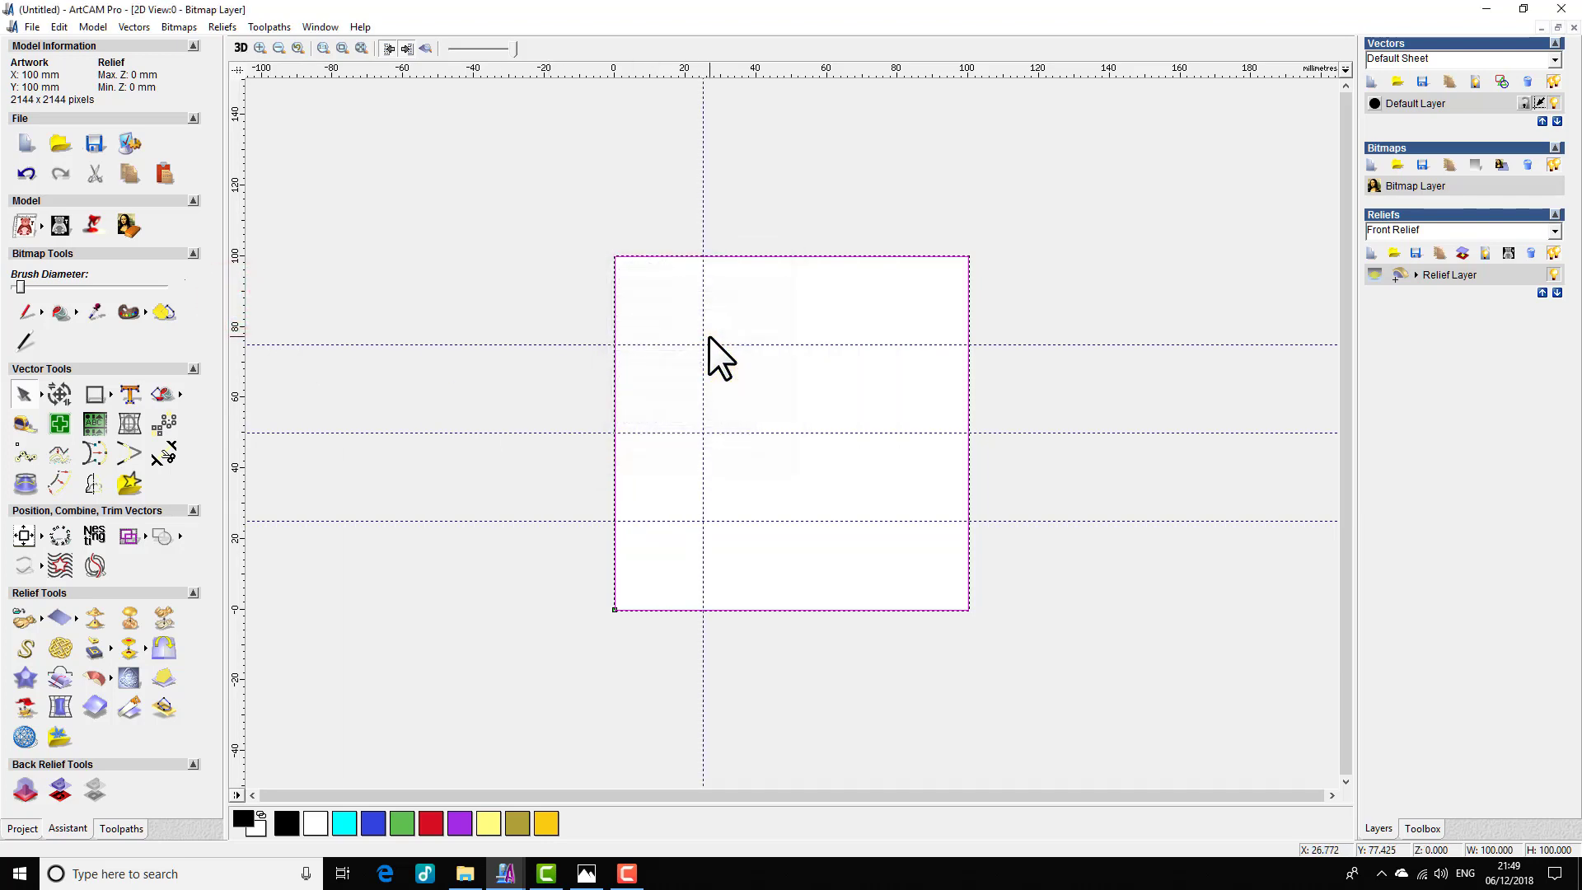
drag(240, 280, 829, 348)
double_click(830, 347)
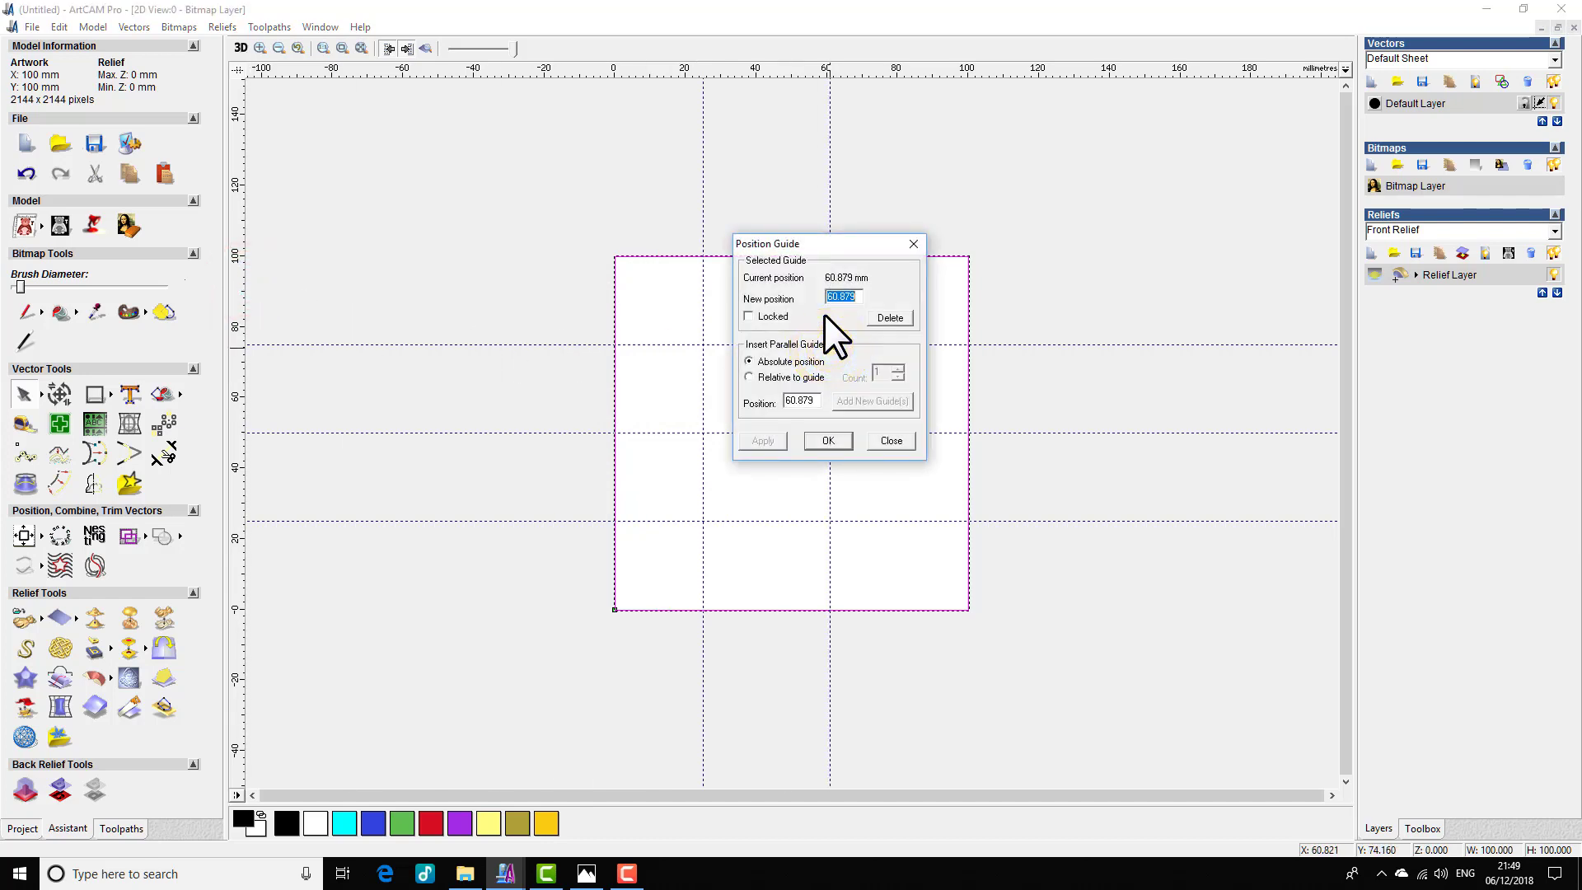
text(50)
key(Return)
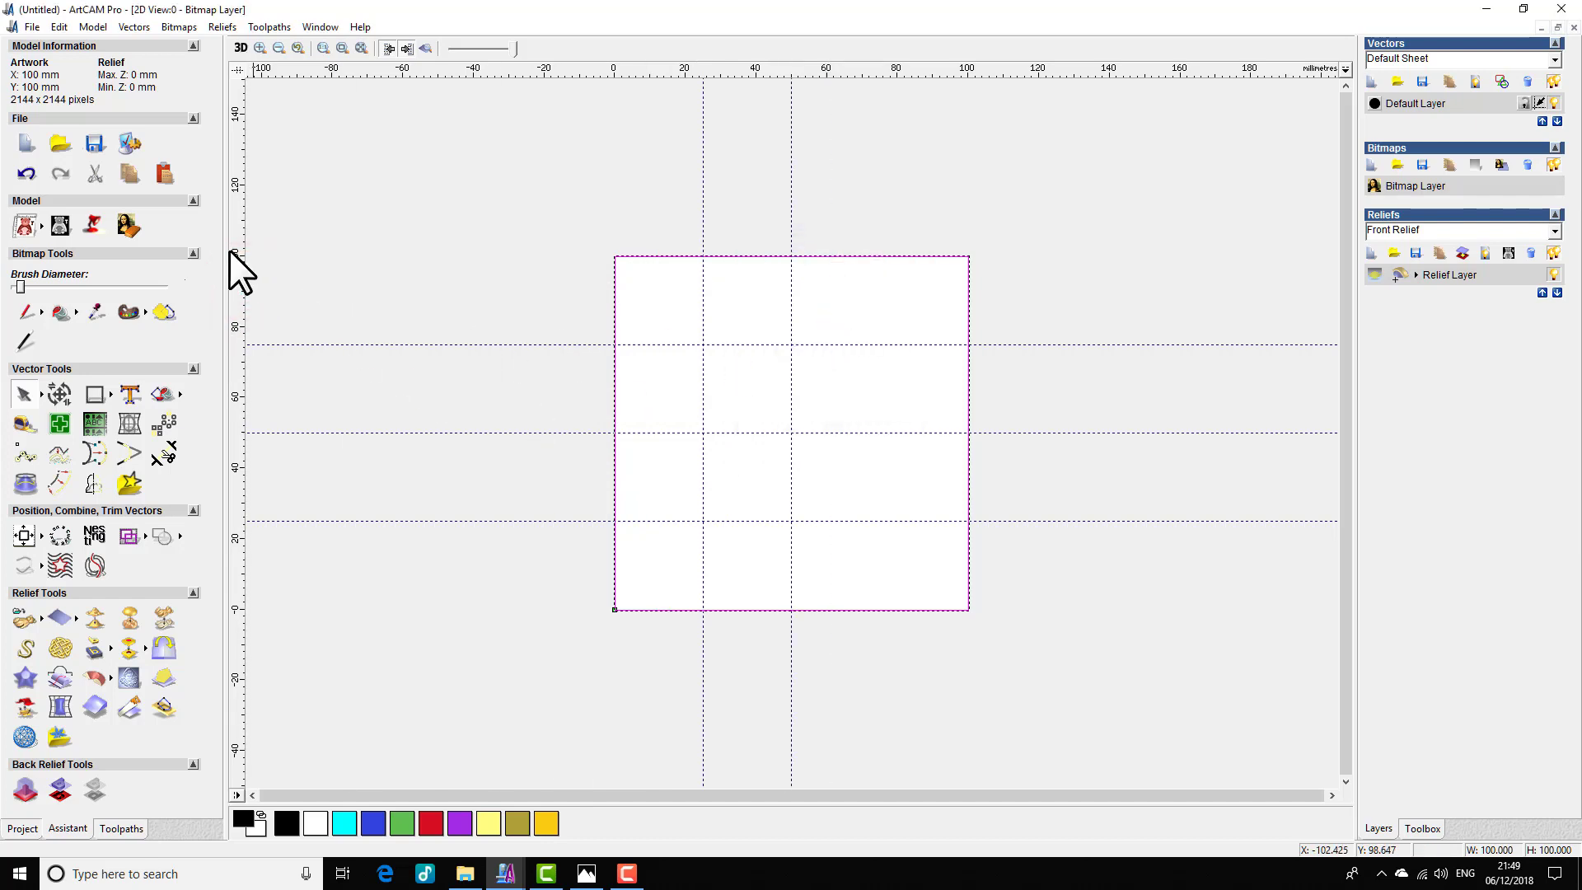
- Add a third vertical guide positioned at 75 mm
drag(239, 285, 886, 341)
double_click(884, 340)
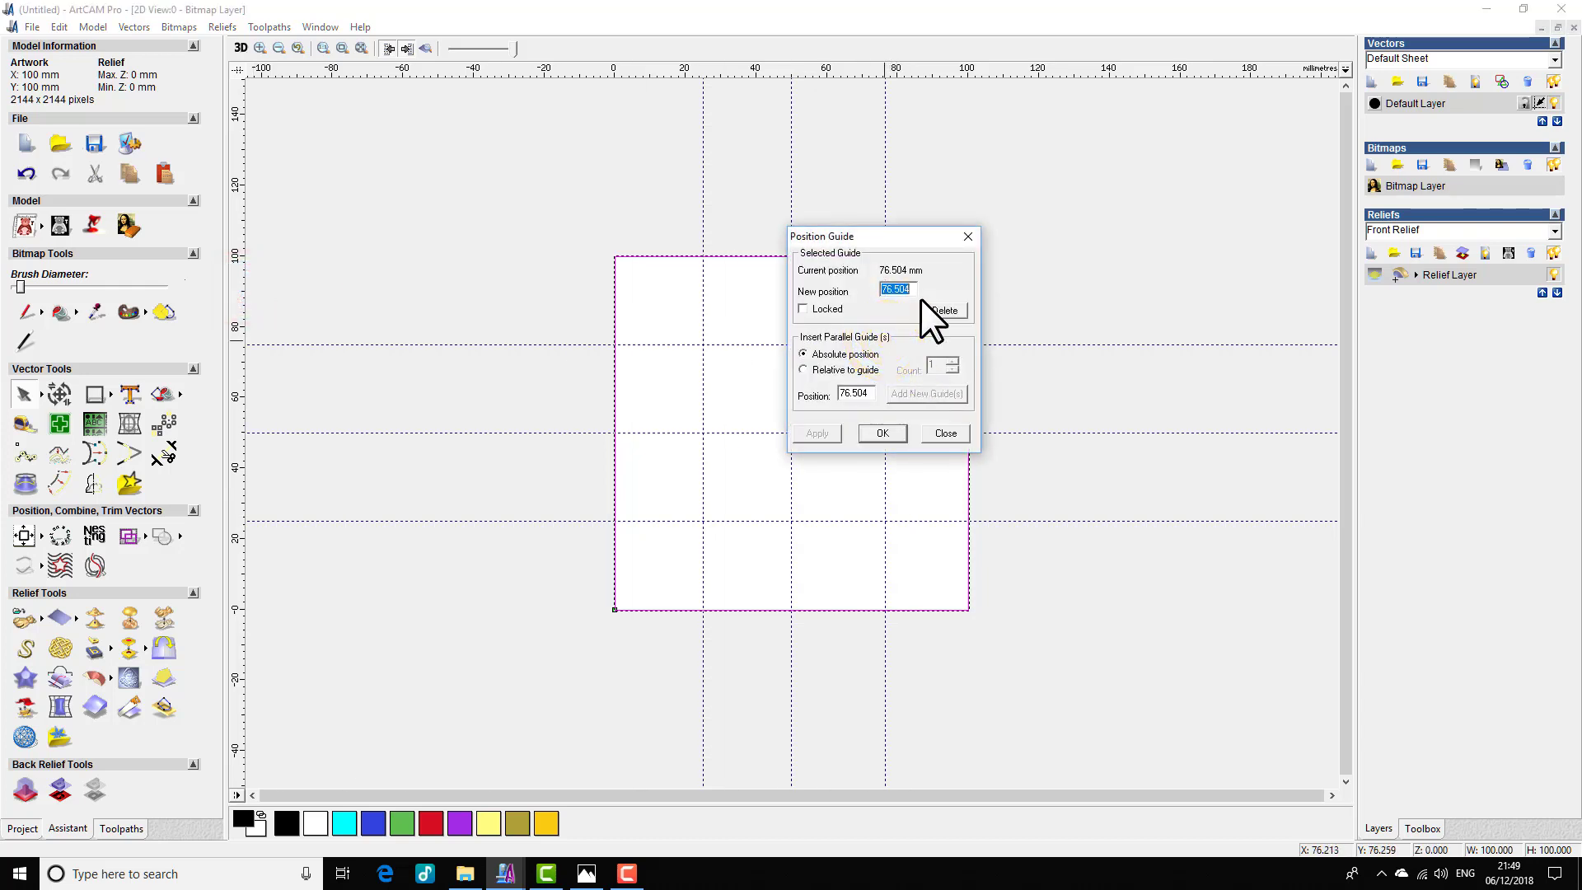
text(75)
key(Return)
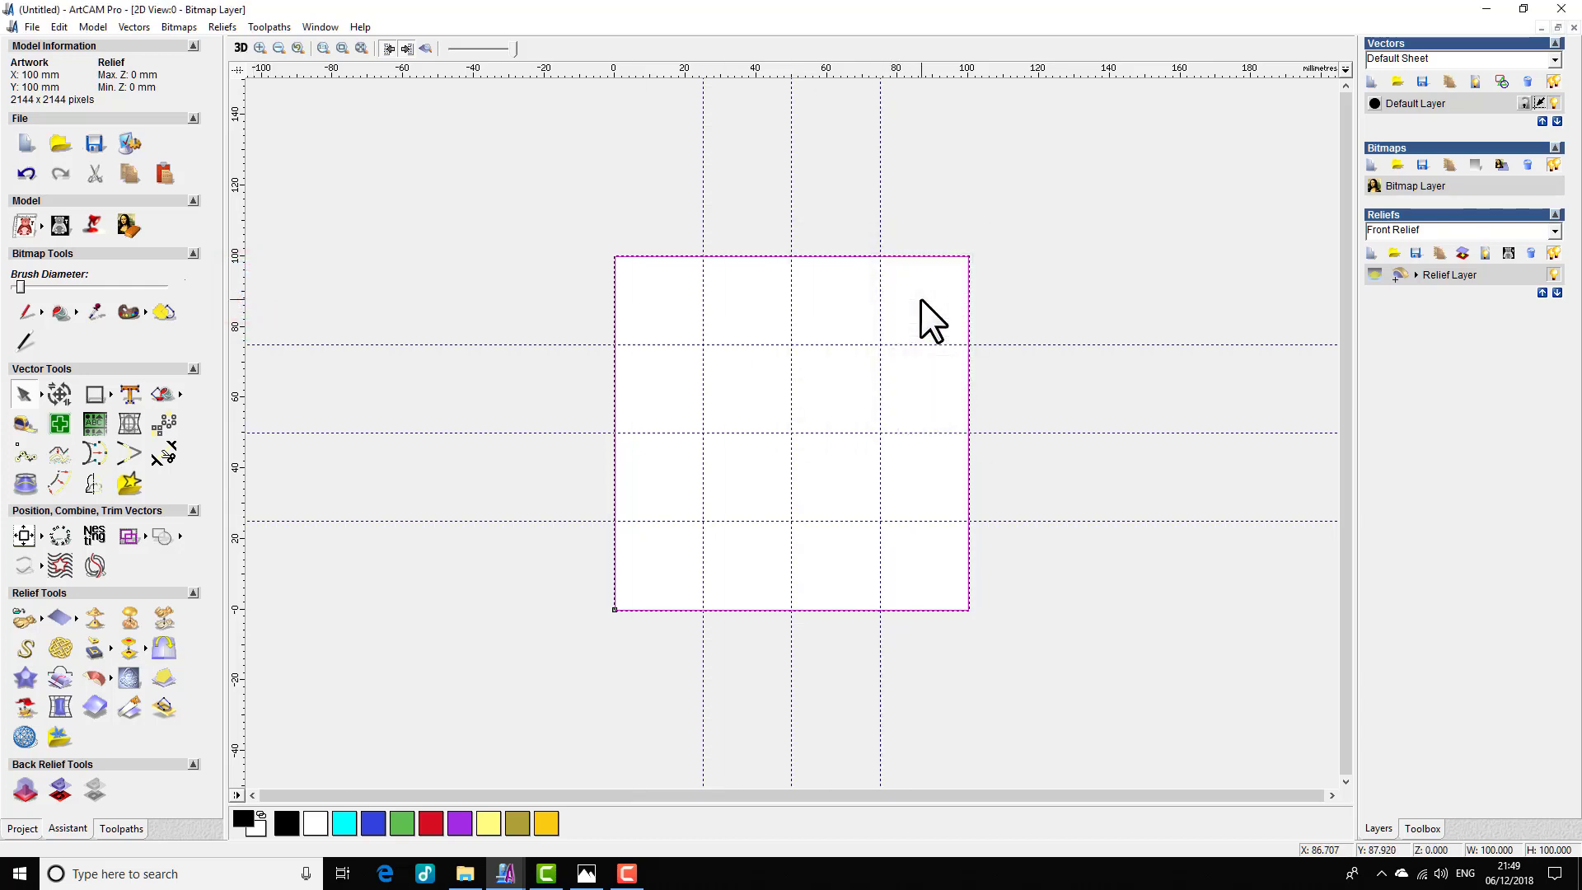
- Start a polyline at the square's upper-left corner, through the guide intersection at X 50, Y 75, to the upper-right corner
scroll(891, 385, up, 2)
scroll(894, 392, down, 2)
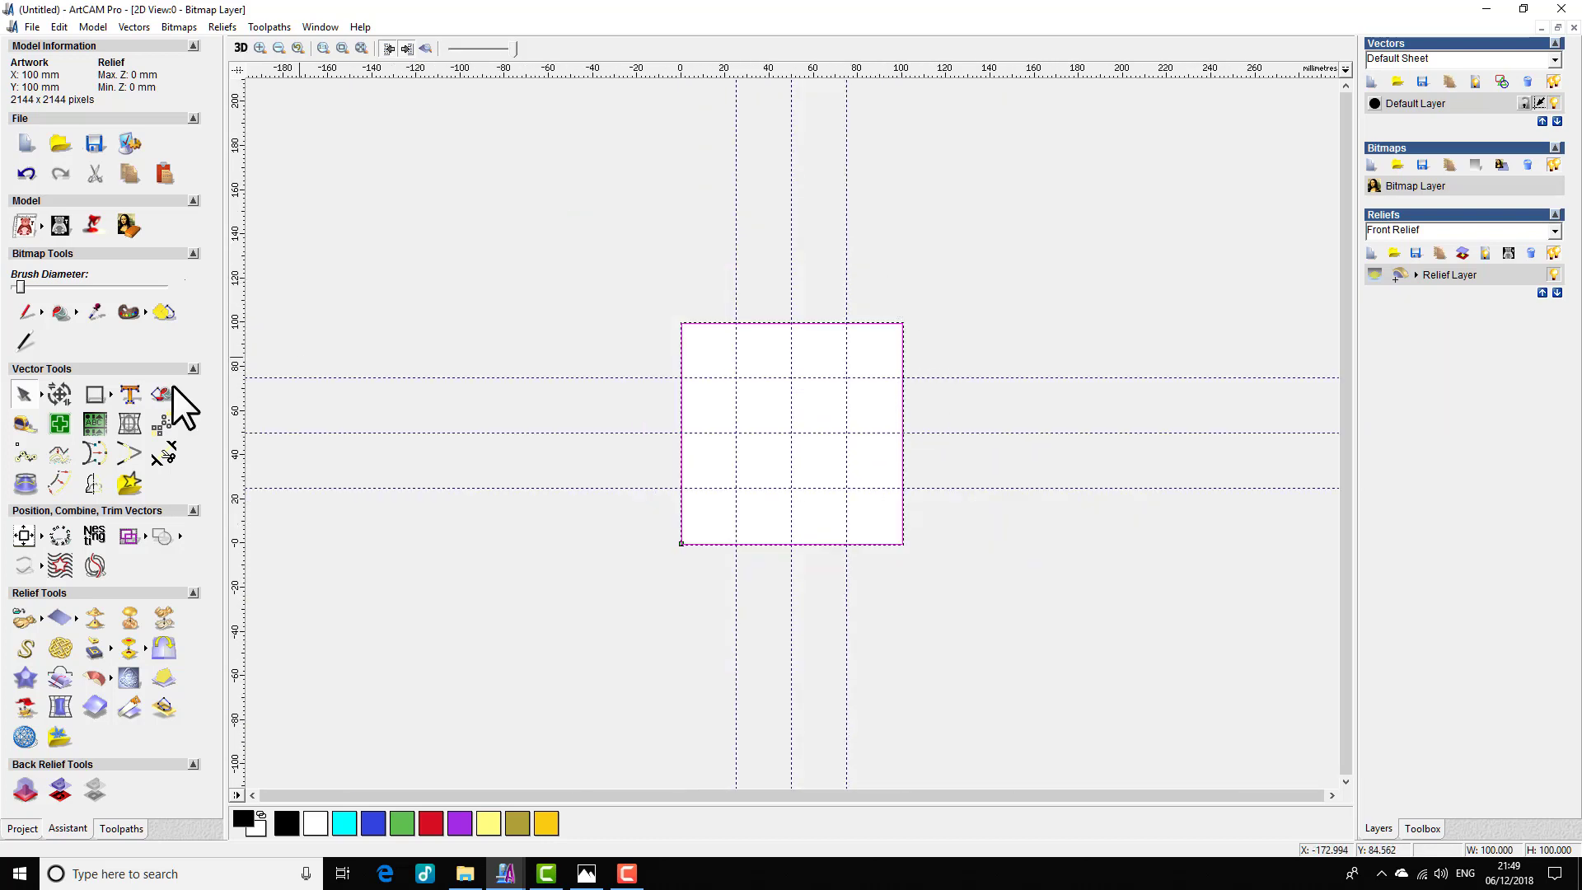
click(111, 391)
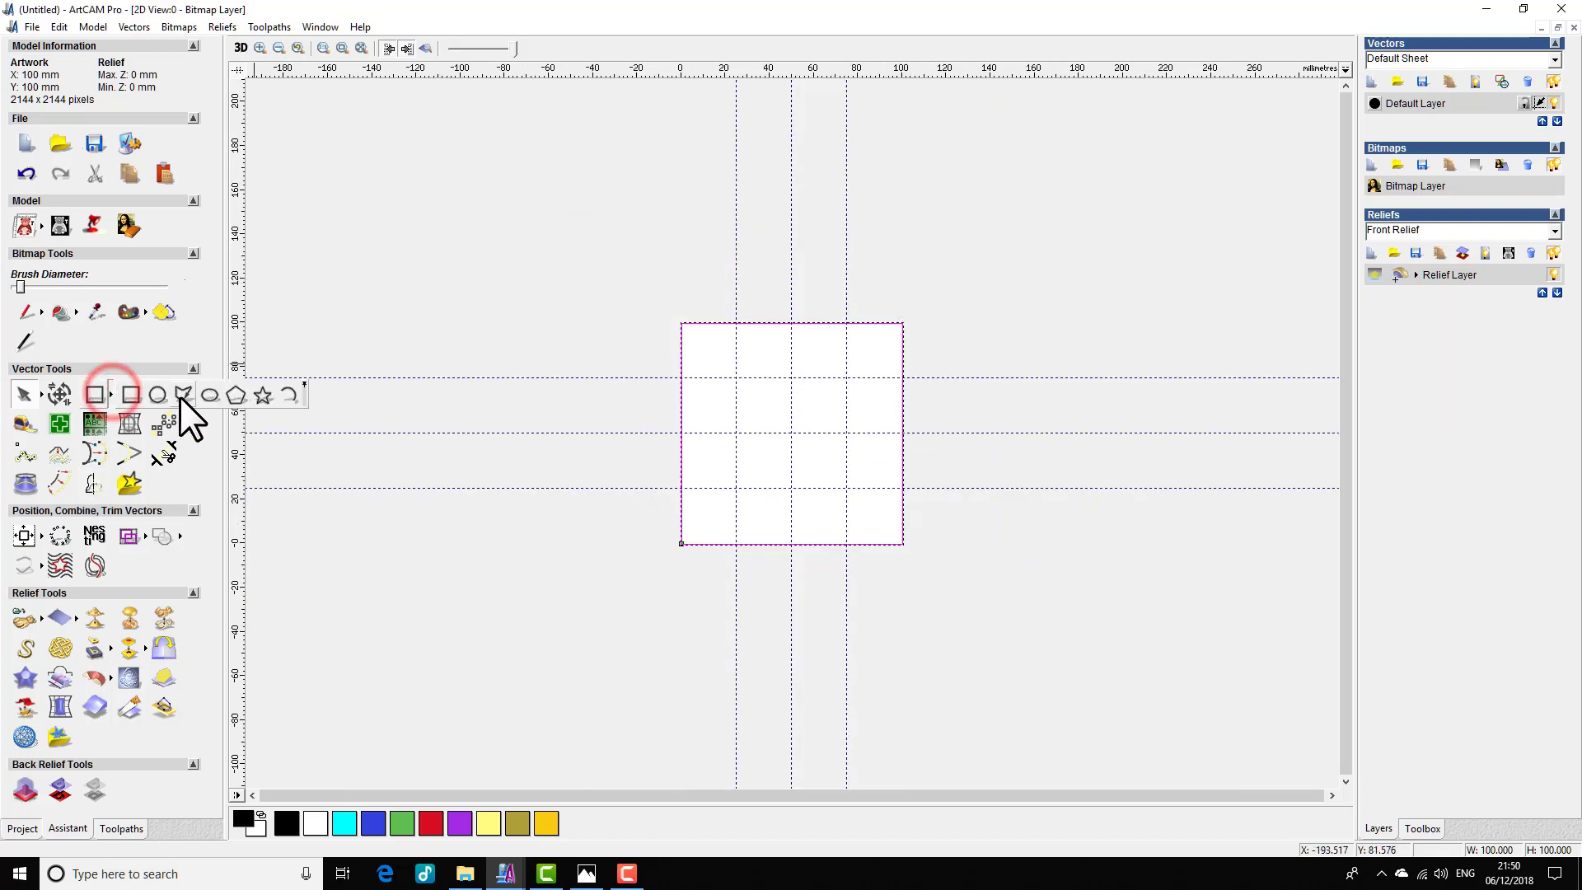
click(180, 397)
scroll(768, 330, up, 2)
scroll(768, 332, down, 1)
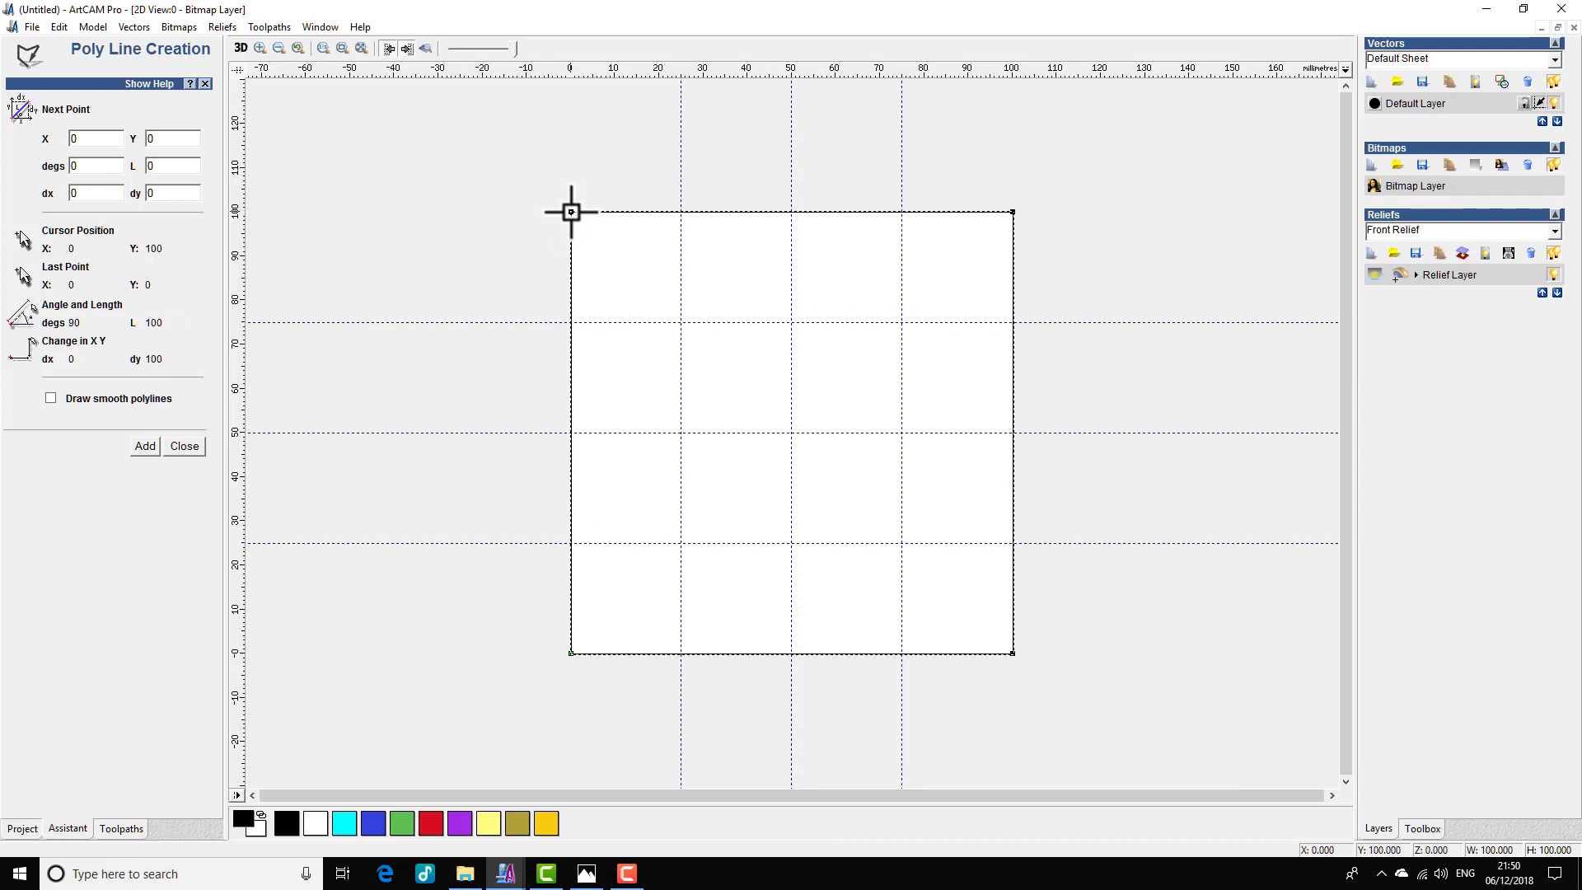
click(572, 212)
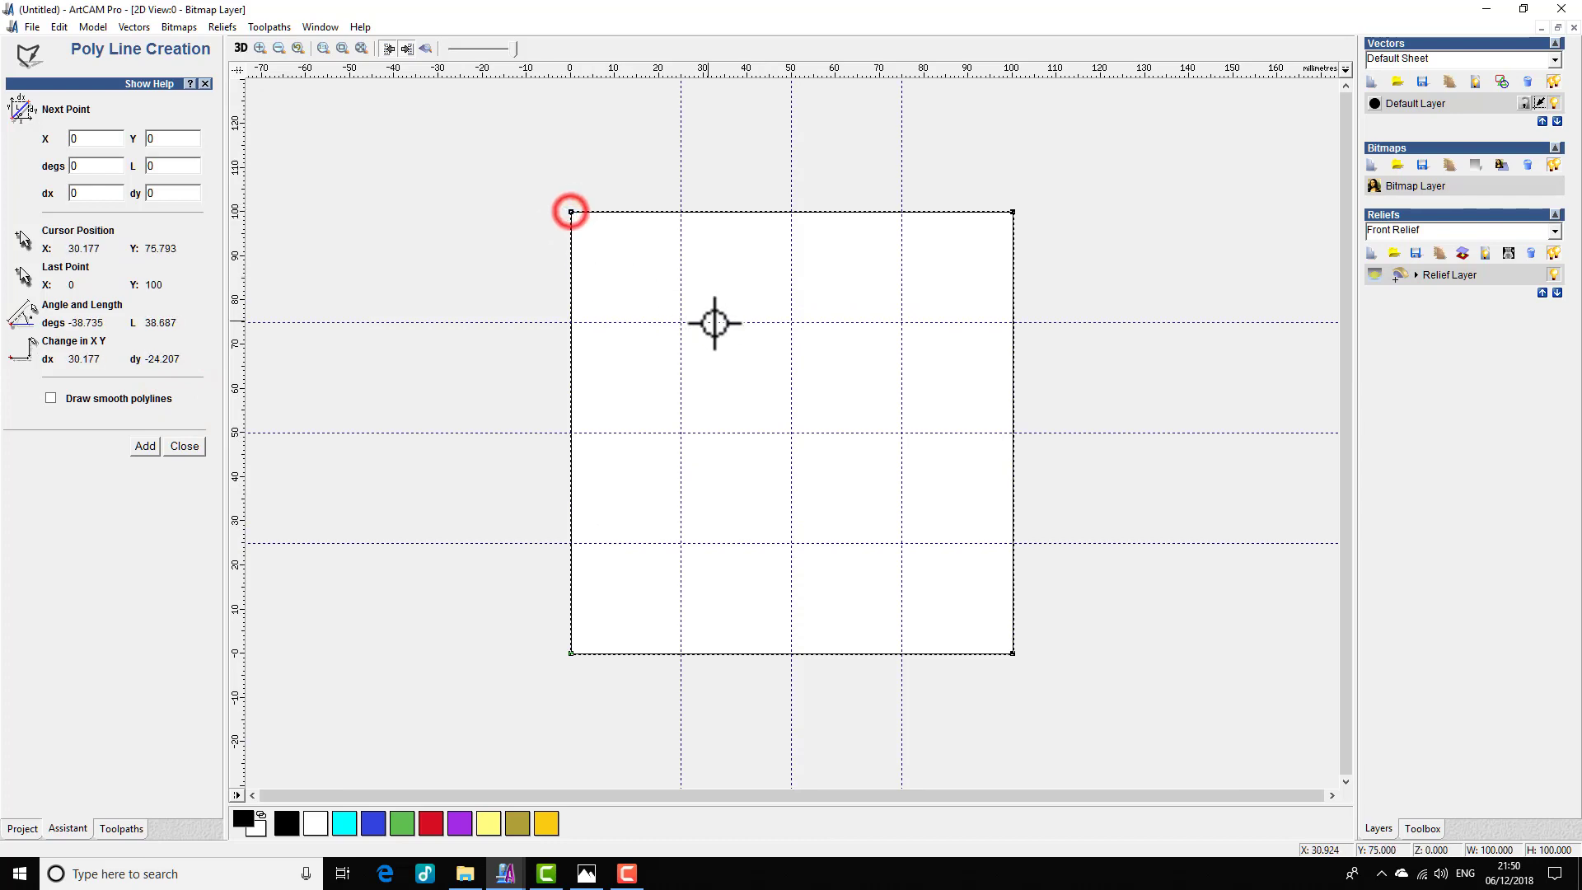
click(792, 322)
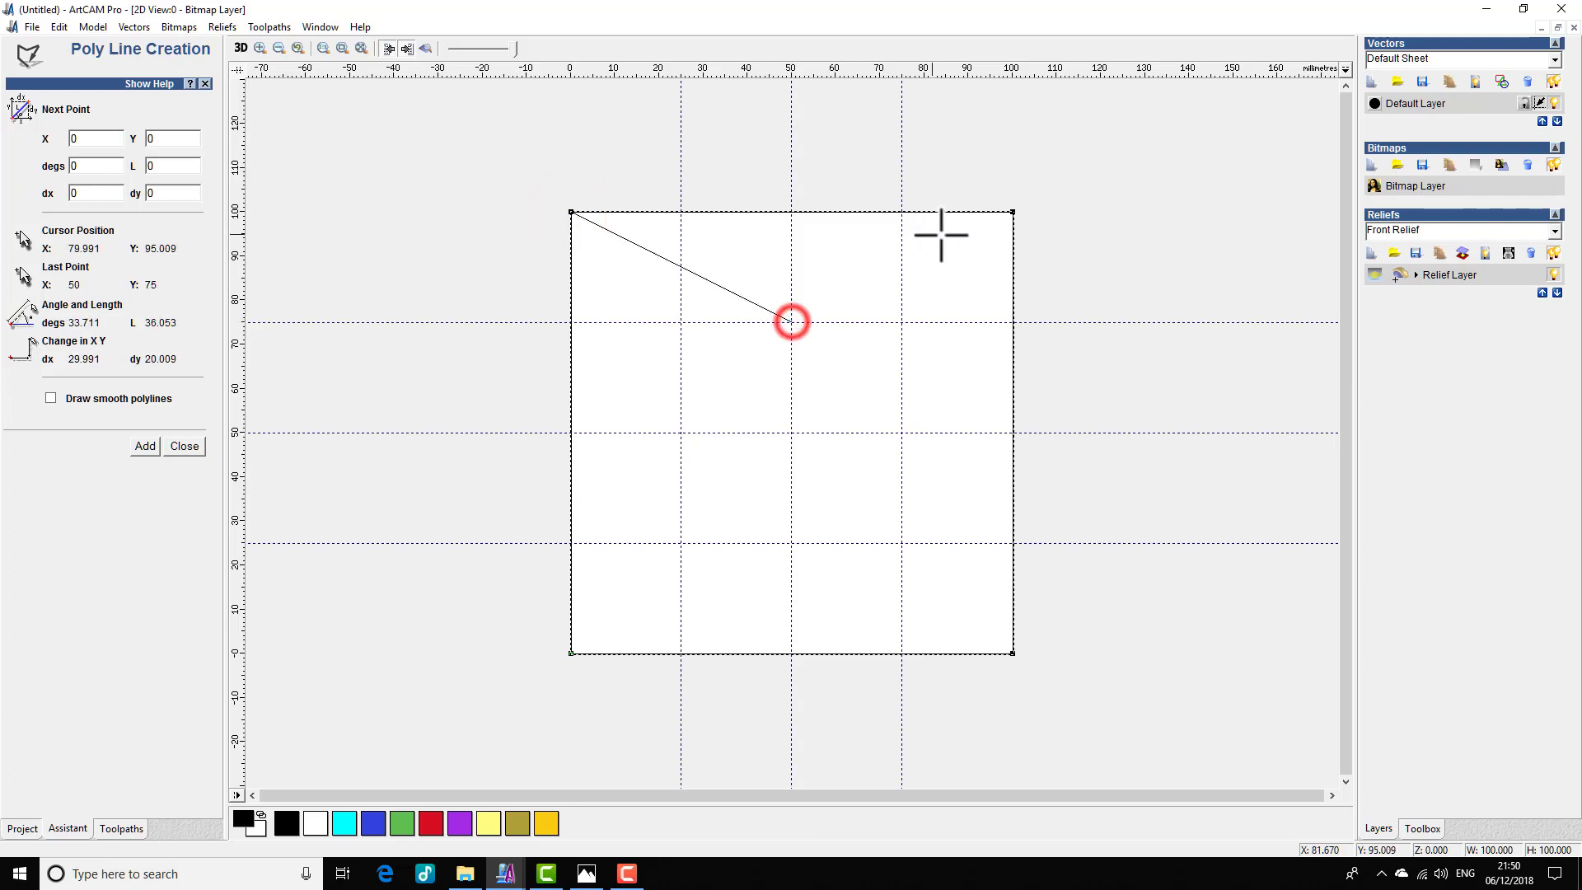
click(1014, 213)
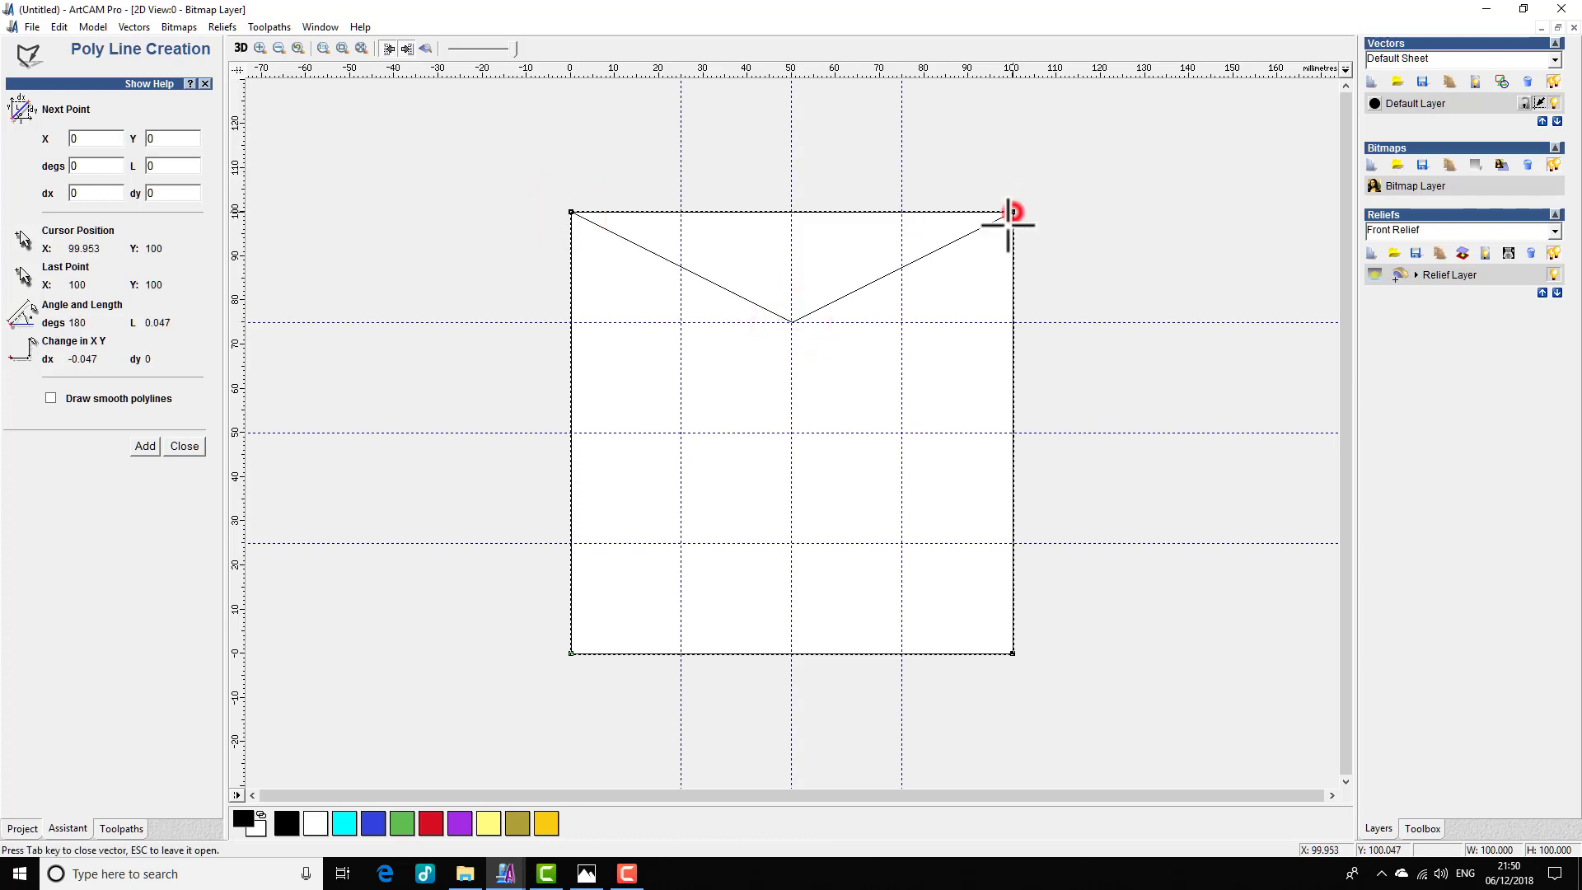
- Continue the polyline through X 75, Y 50, the lower-right corner, X 50, Y 25, the lower-left corner and X 25, Y 50 to its starting corner
click(904, 434)
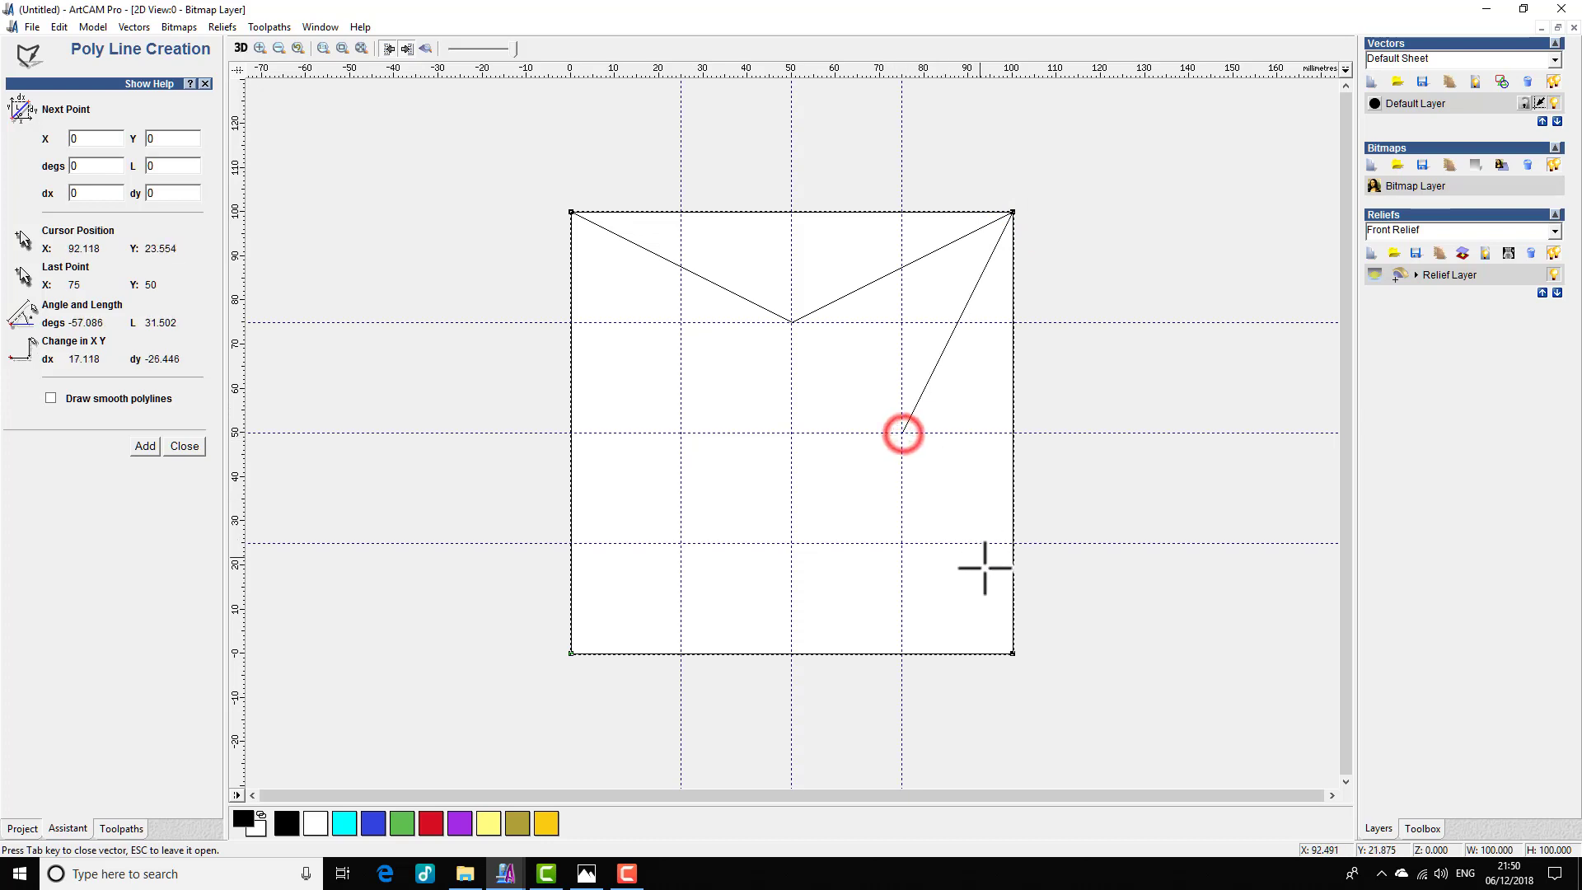
click(1015, 654)
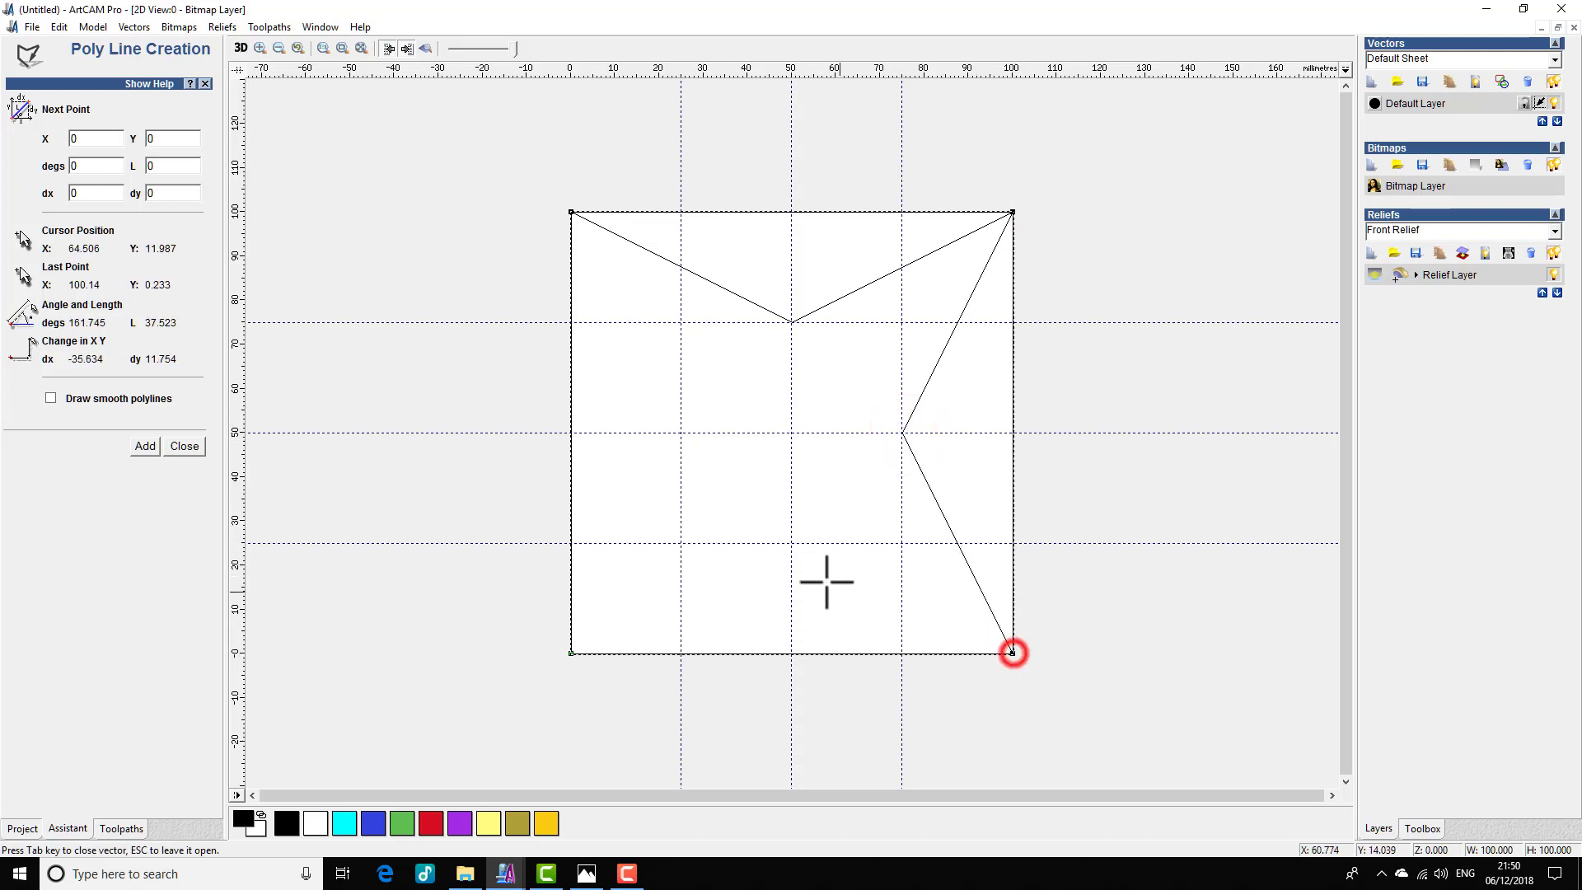
click(792, 542)
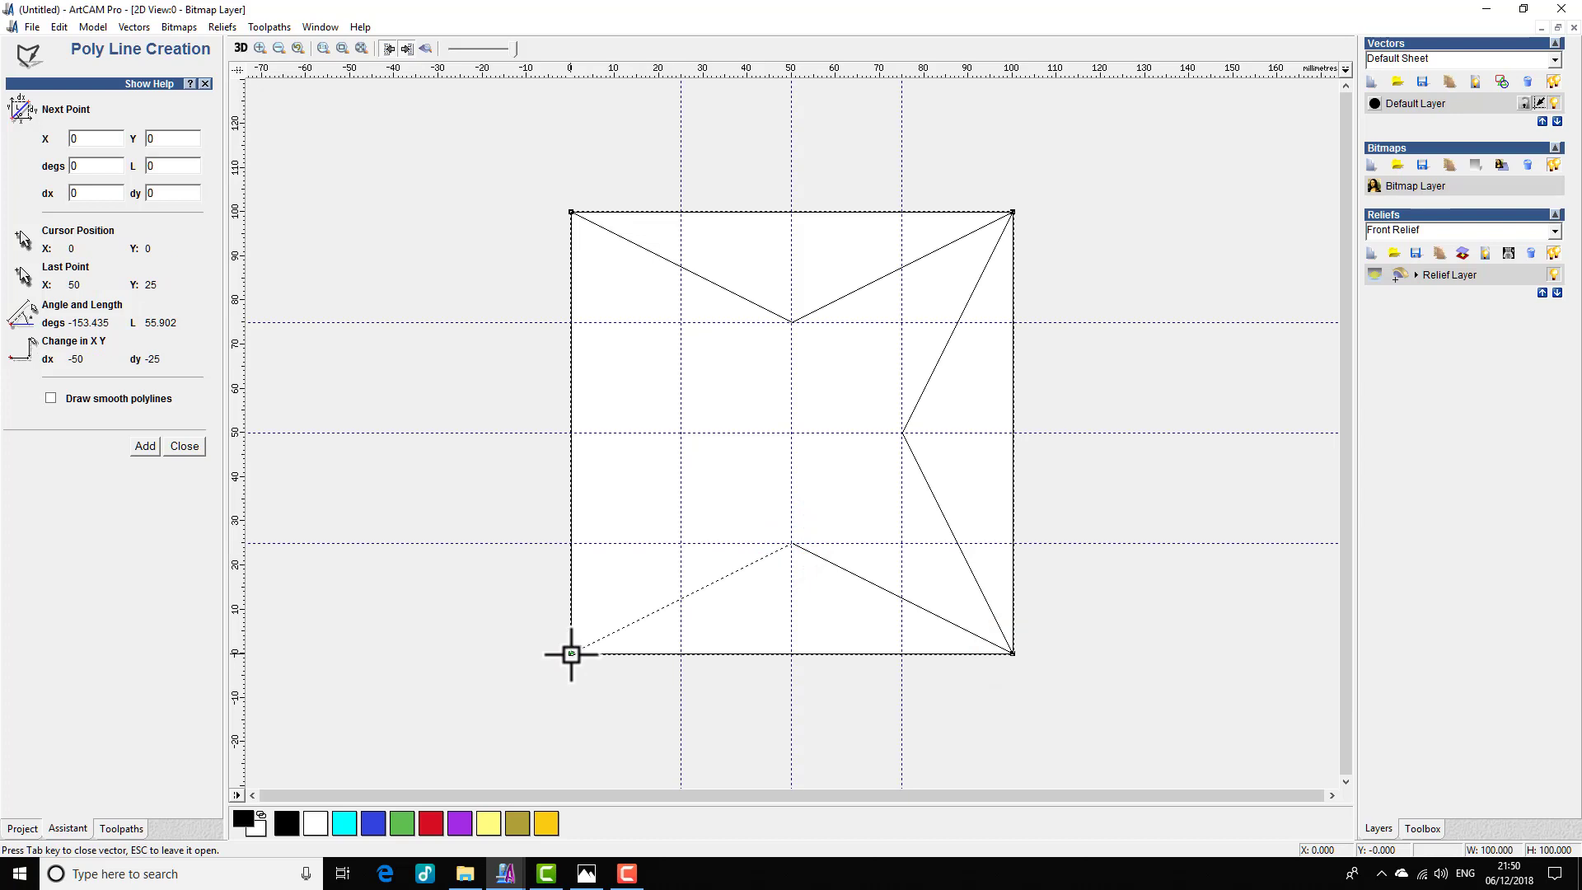
click(571, 654)
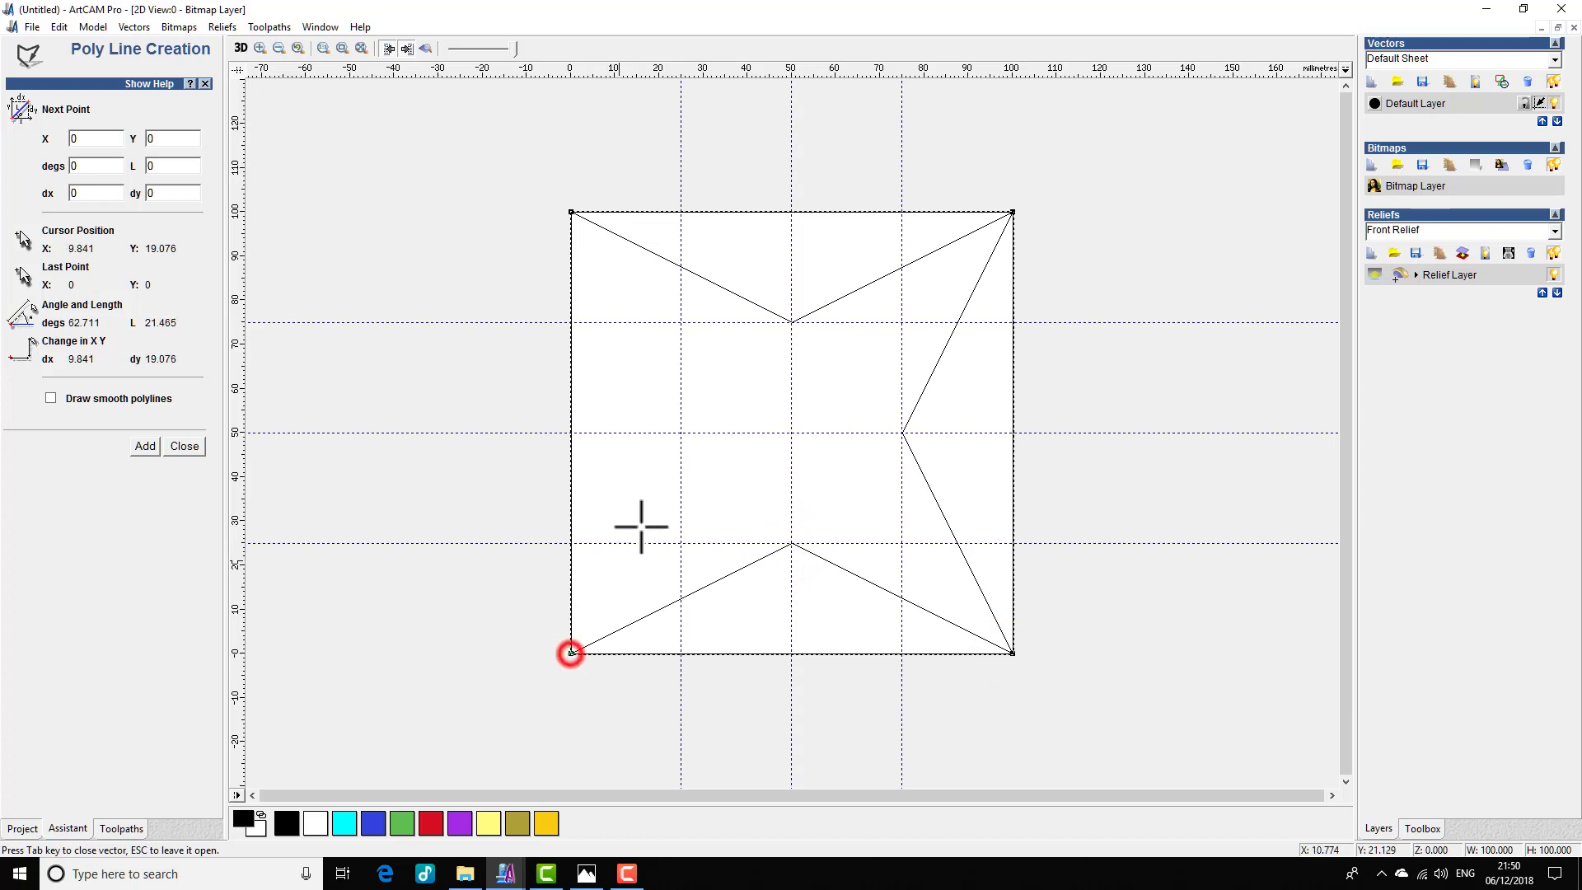
click(683, 431)
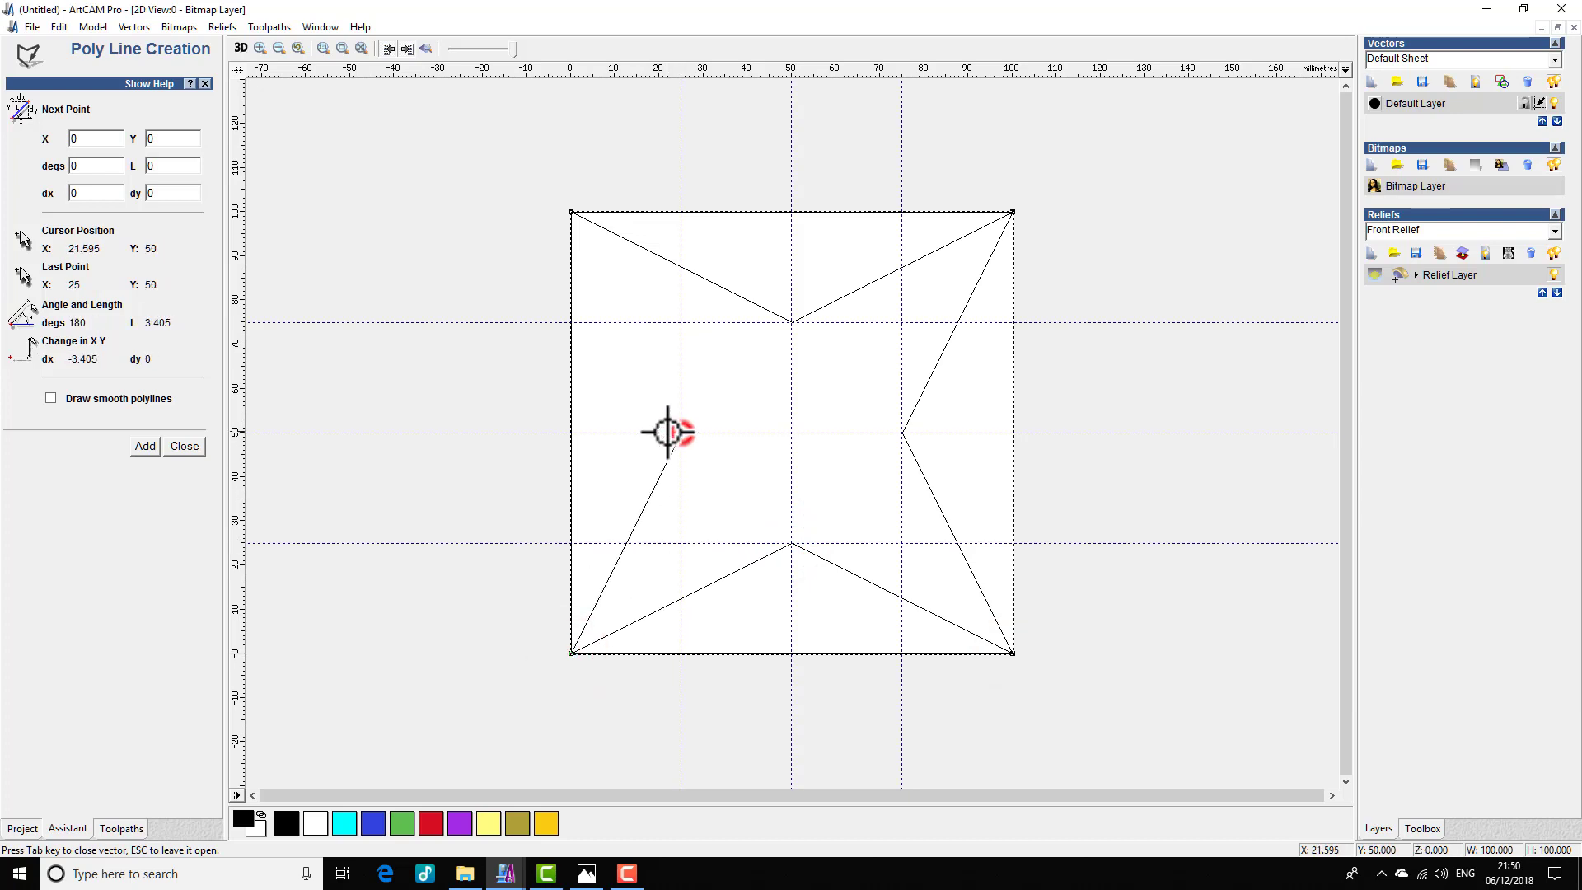
click(571, 212)
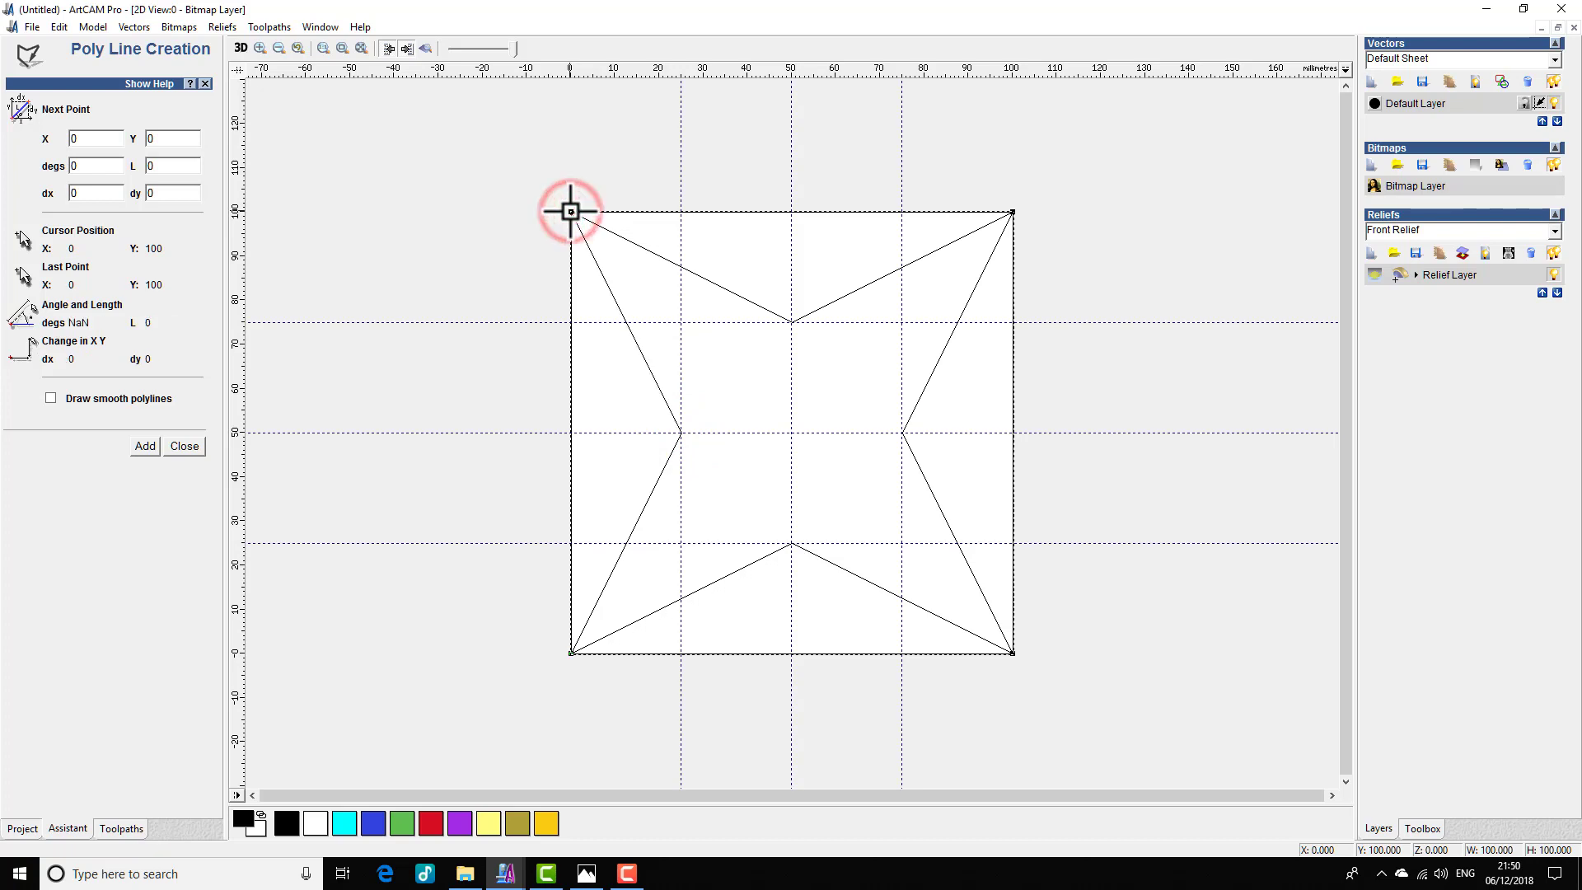
key(Escape)
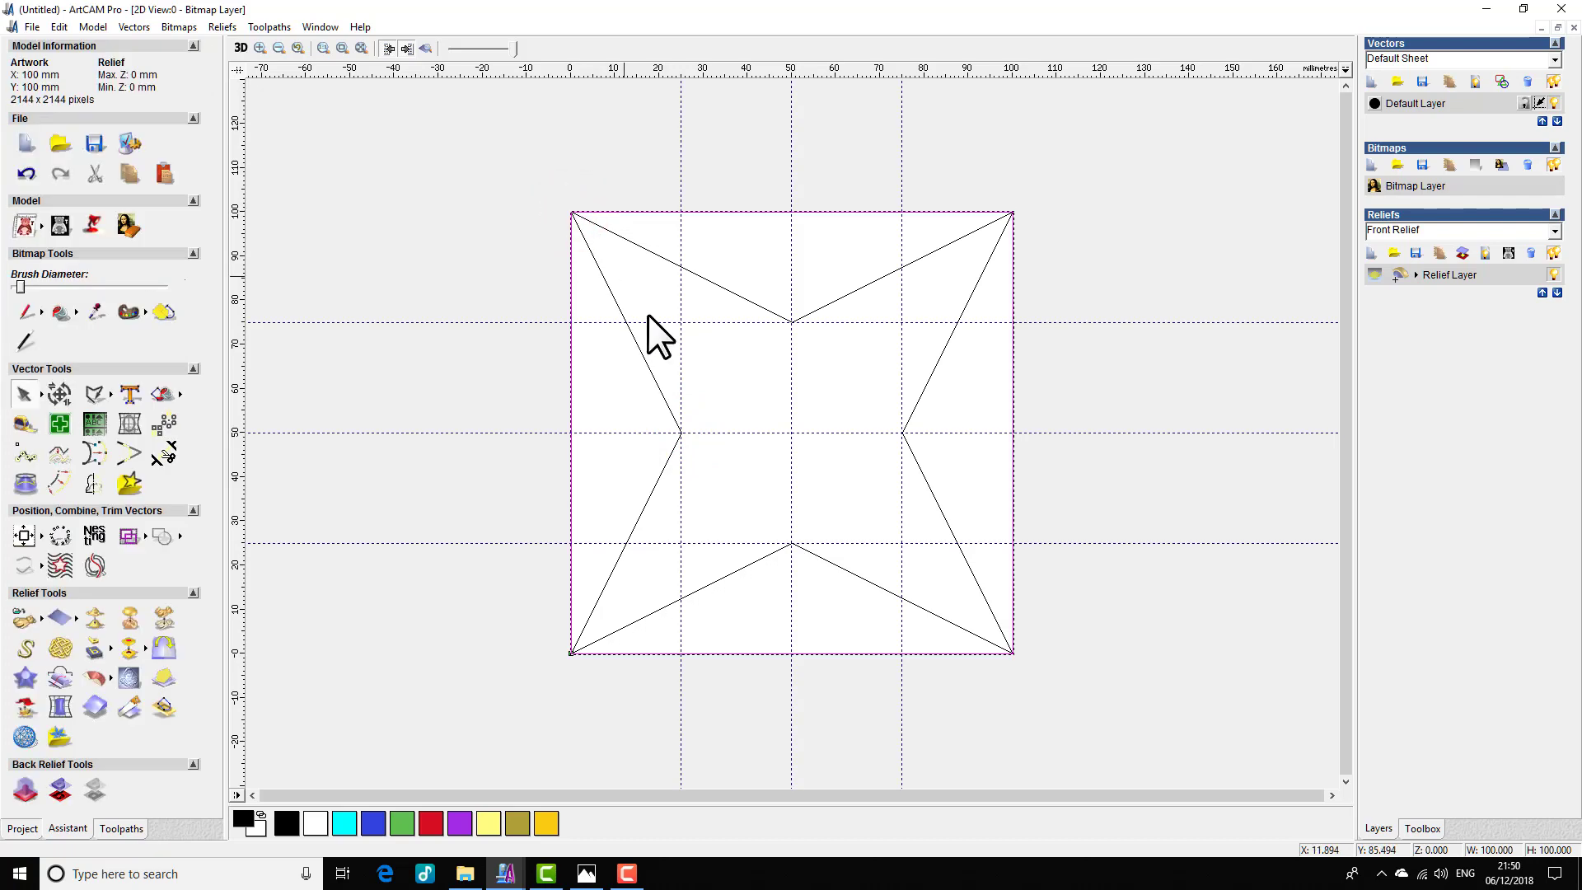
click(743, 379)
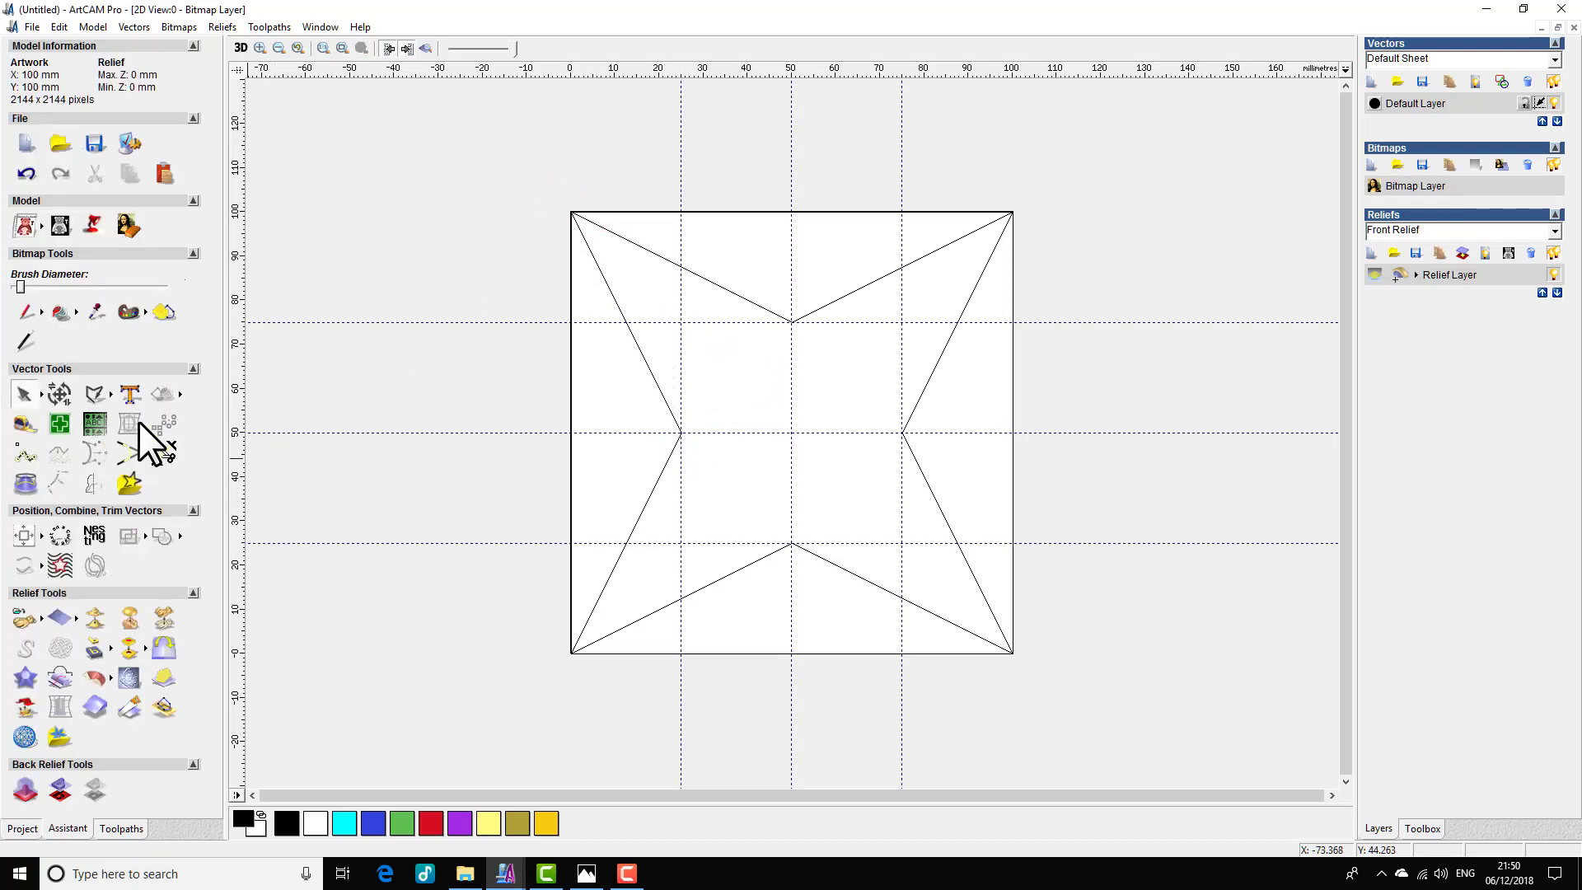
- Draw a polyline from the square's upper-left corner through the guide intersection at X 25, Y 50 to the lower-left corner
click(96, 395)
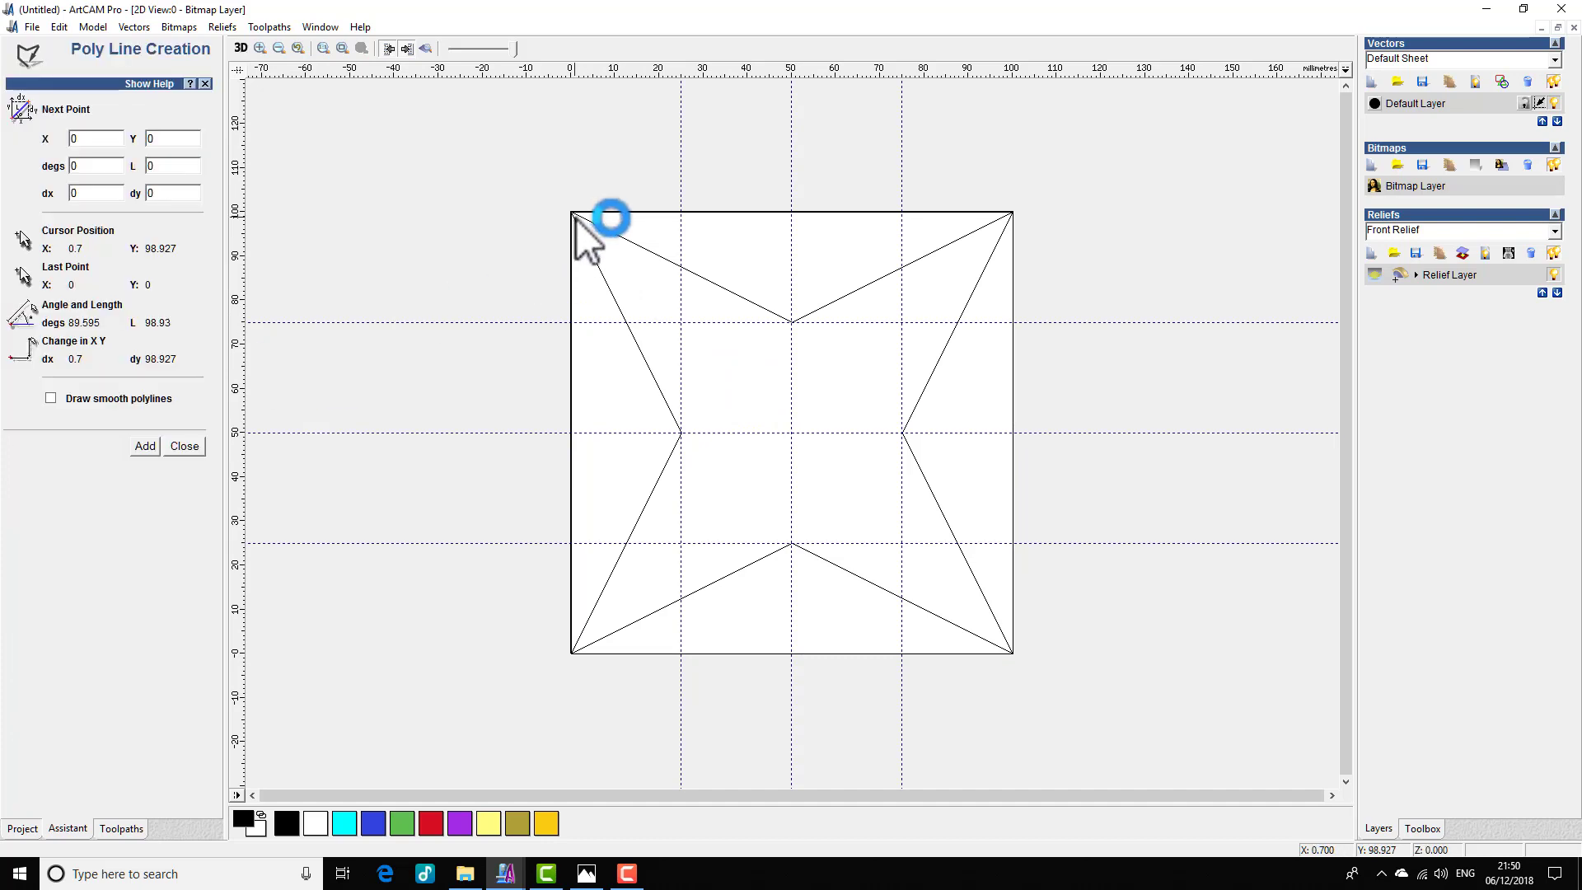
scroll(570, 212, up, 1)
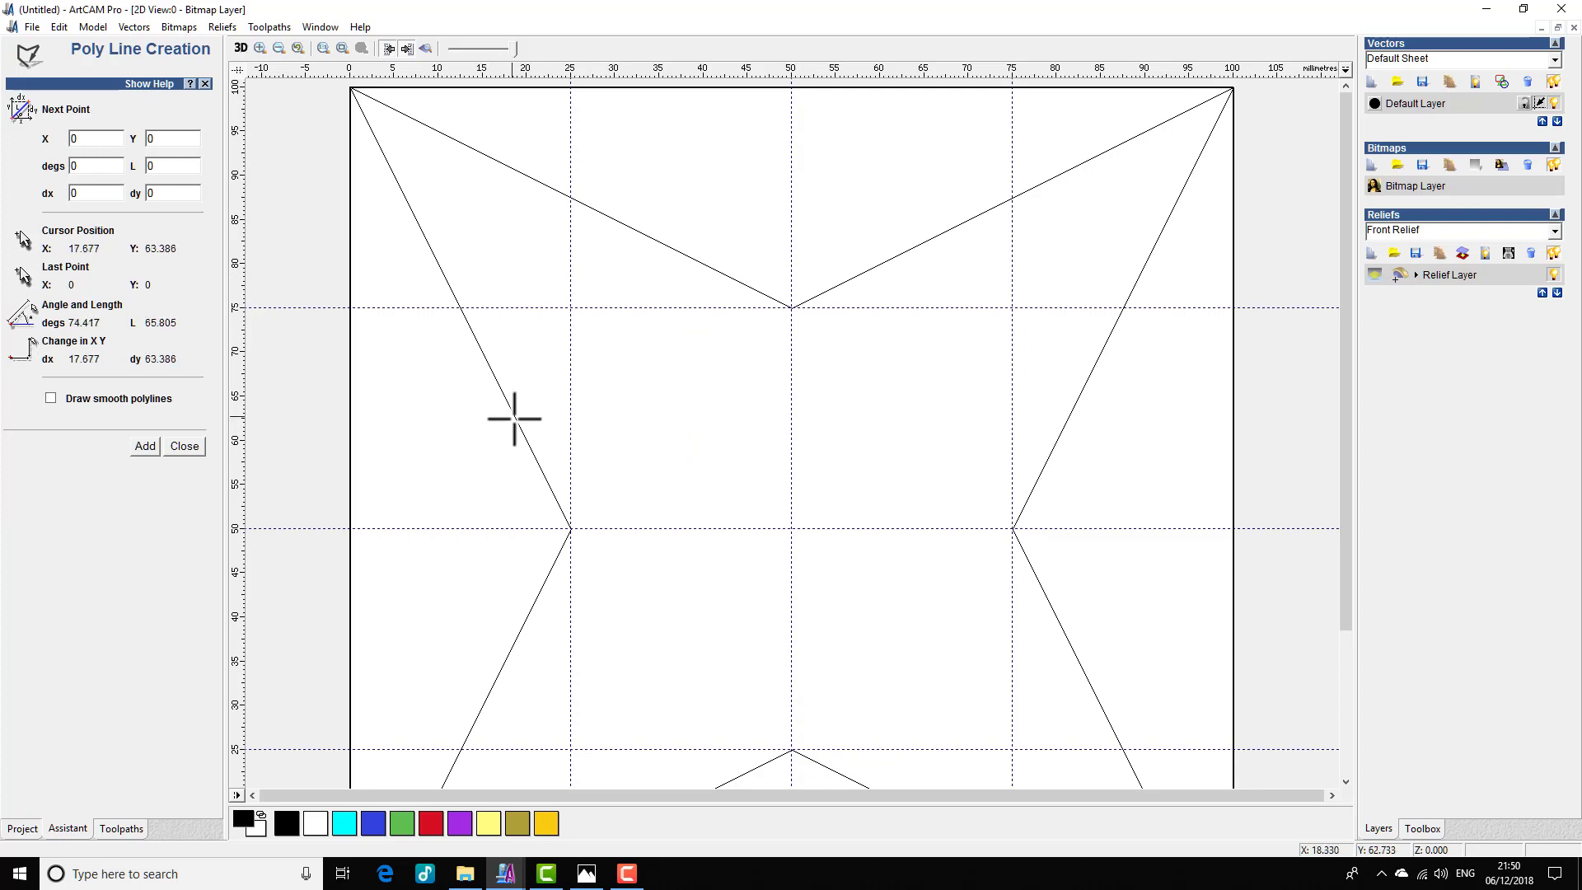
scroll(561, 428, down, 1)
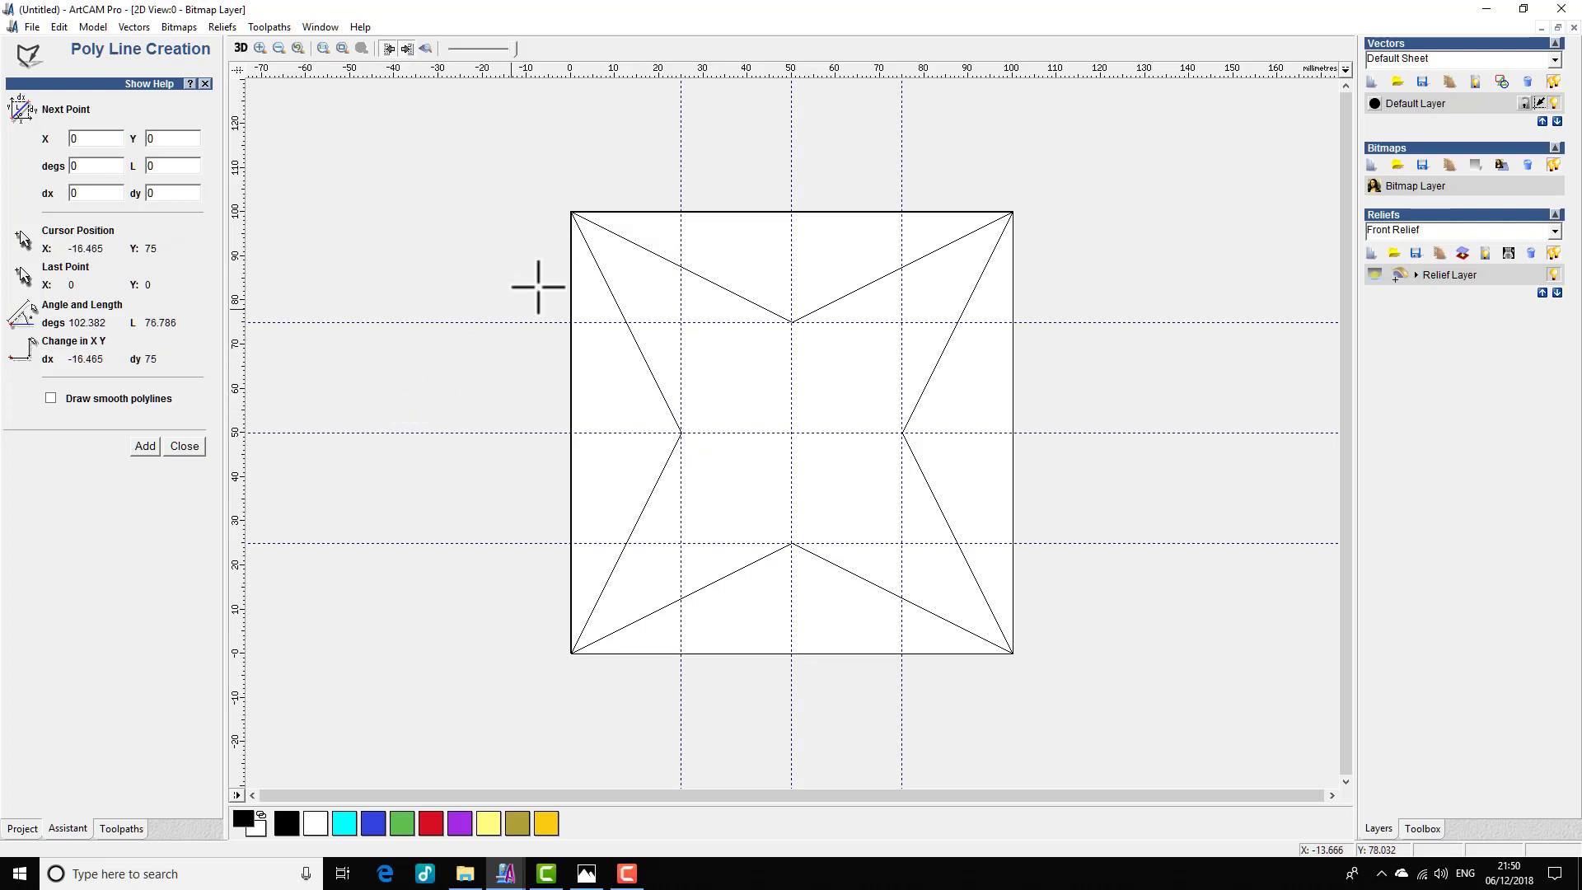
click(572, 212)
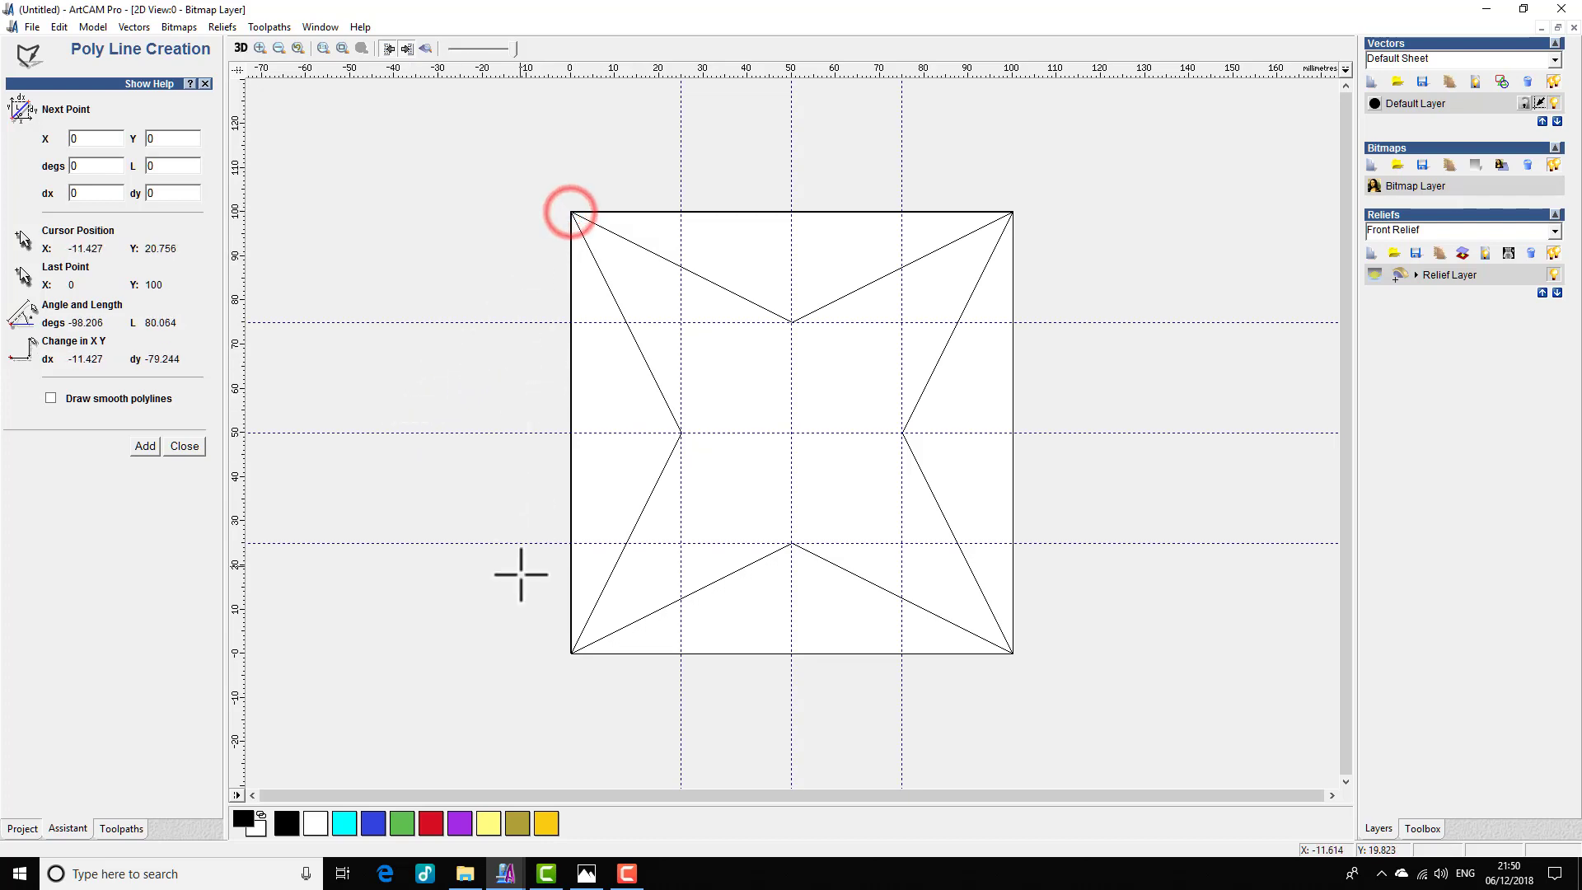
click(681, 432)
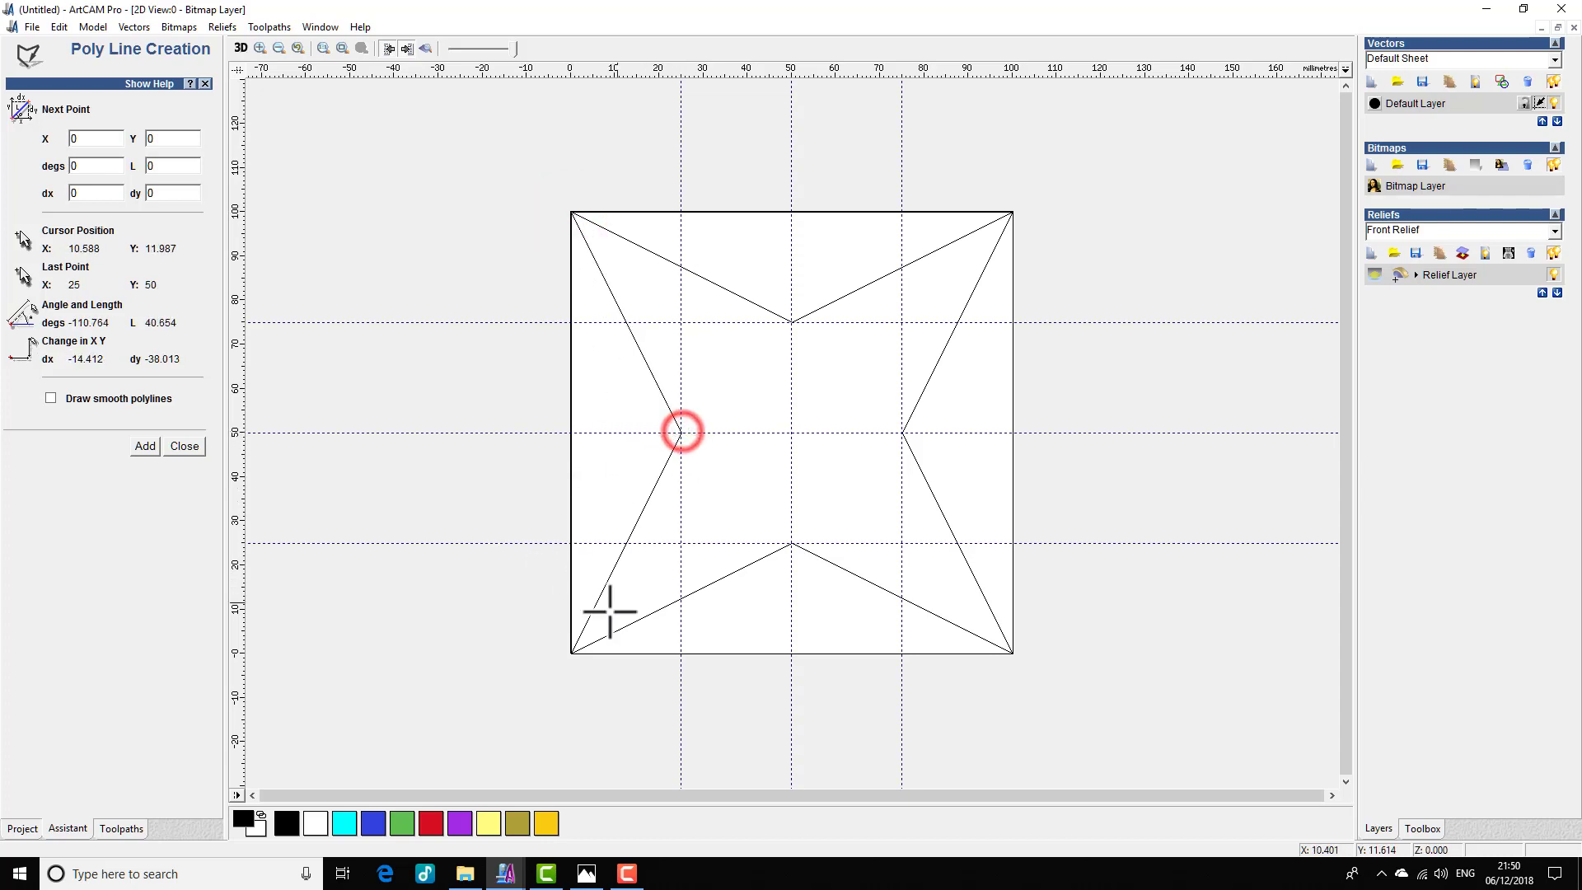
right_click(574, 653)
- Mirror the new V-shaped polyline horizontally to the left, keeping the original vector
click(641, 514)
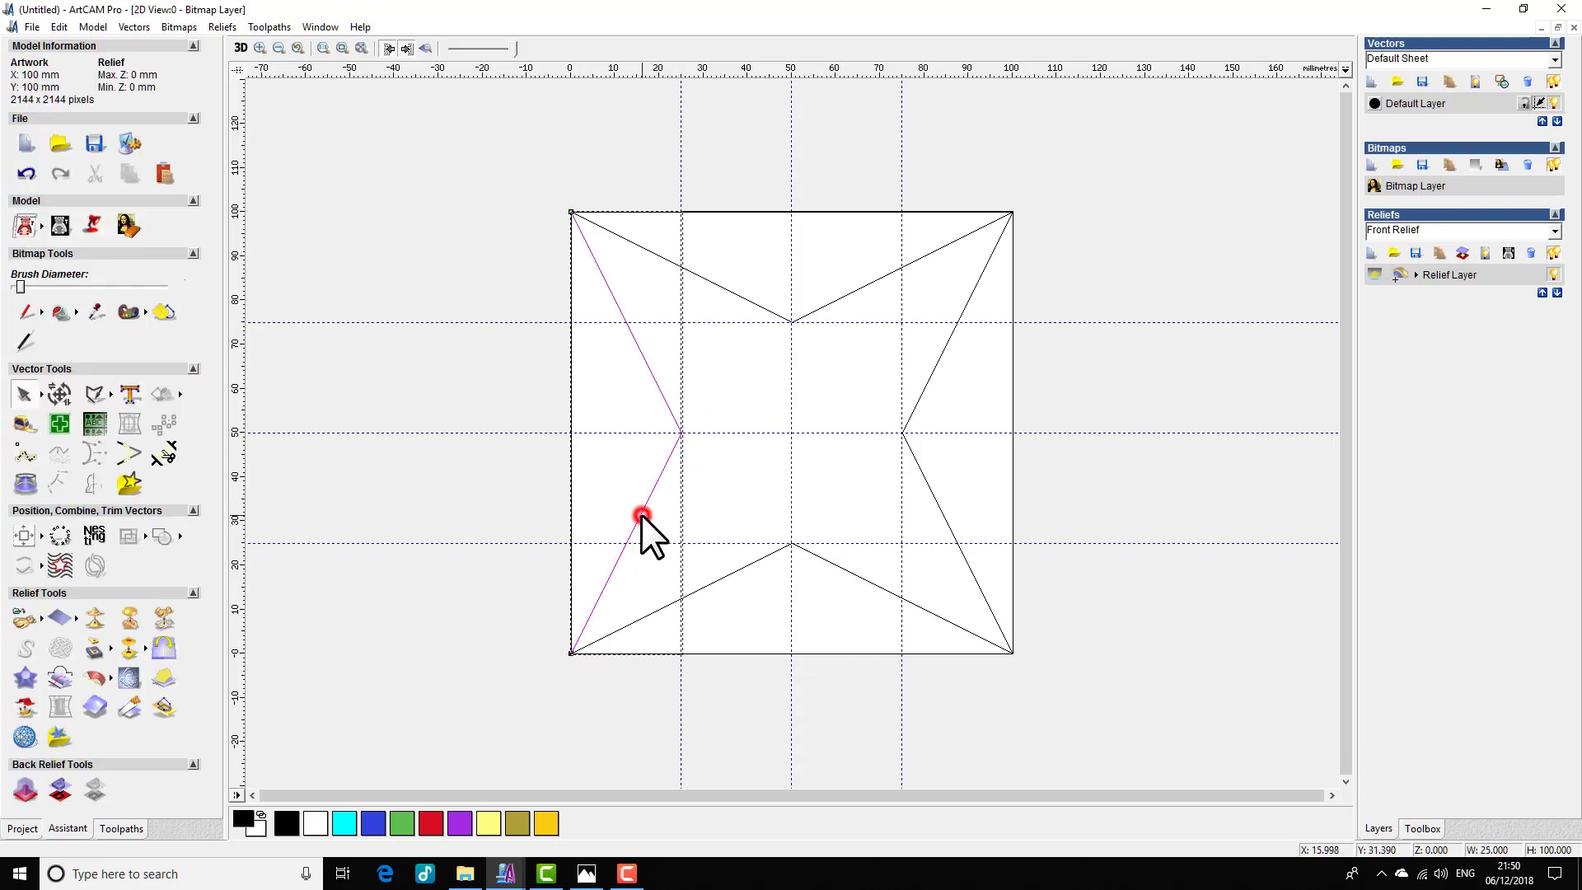
click(92, 486)
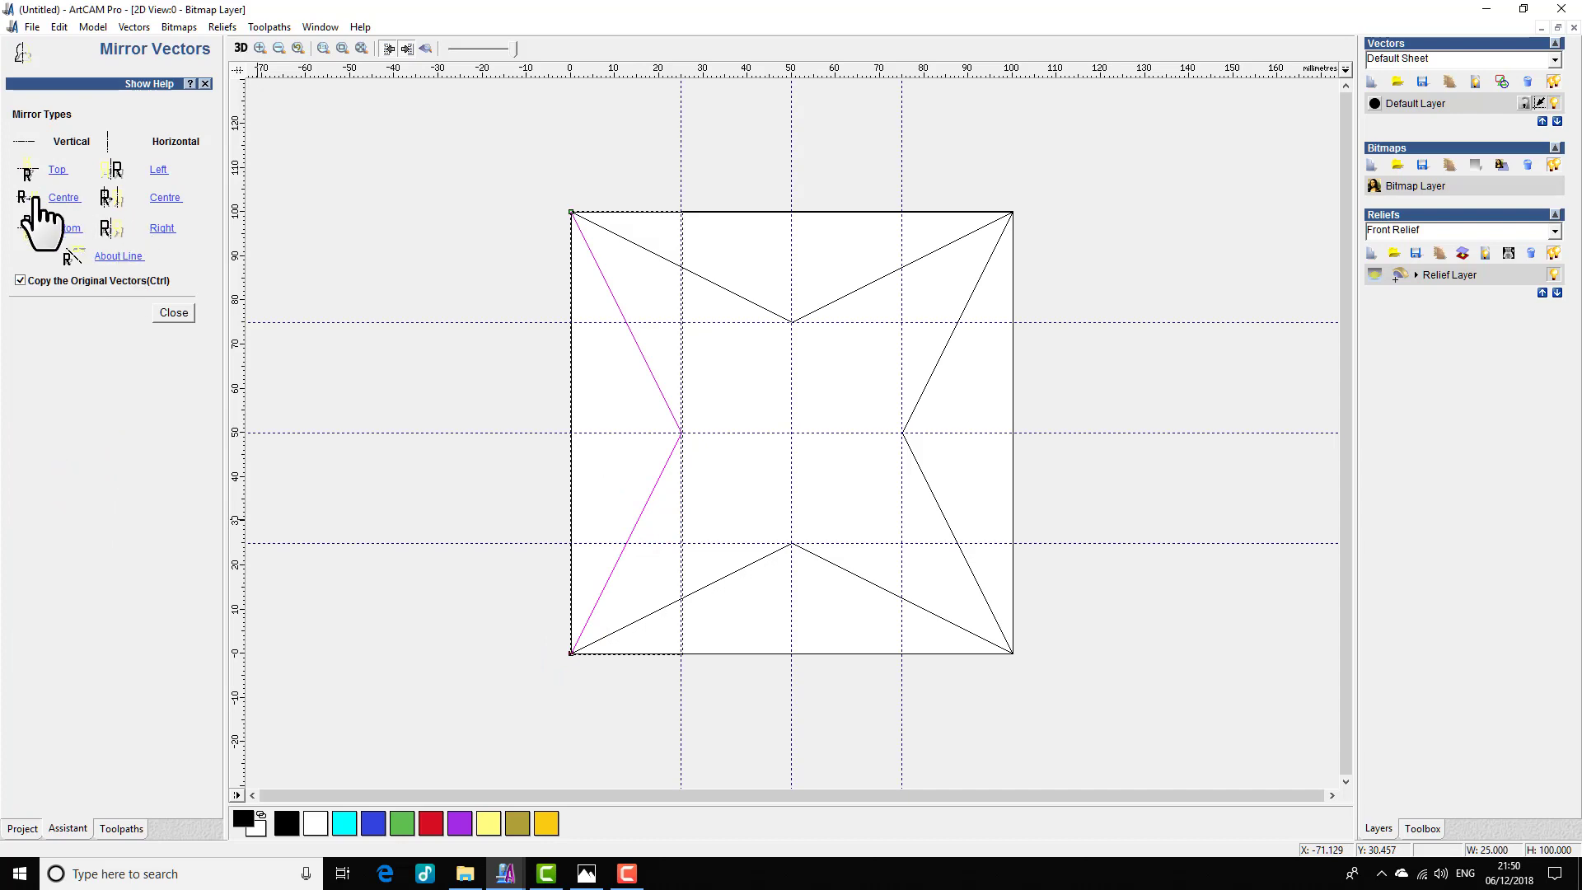
click(159, 171)
click(173, 314)
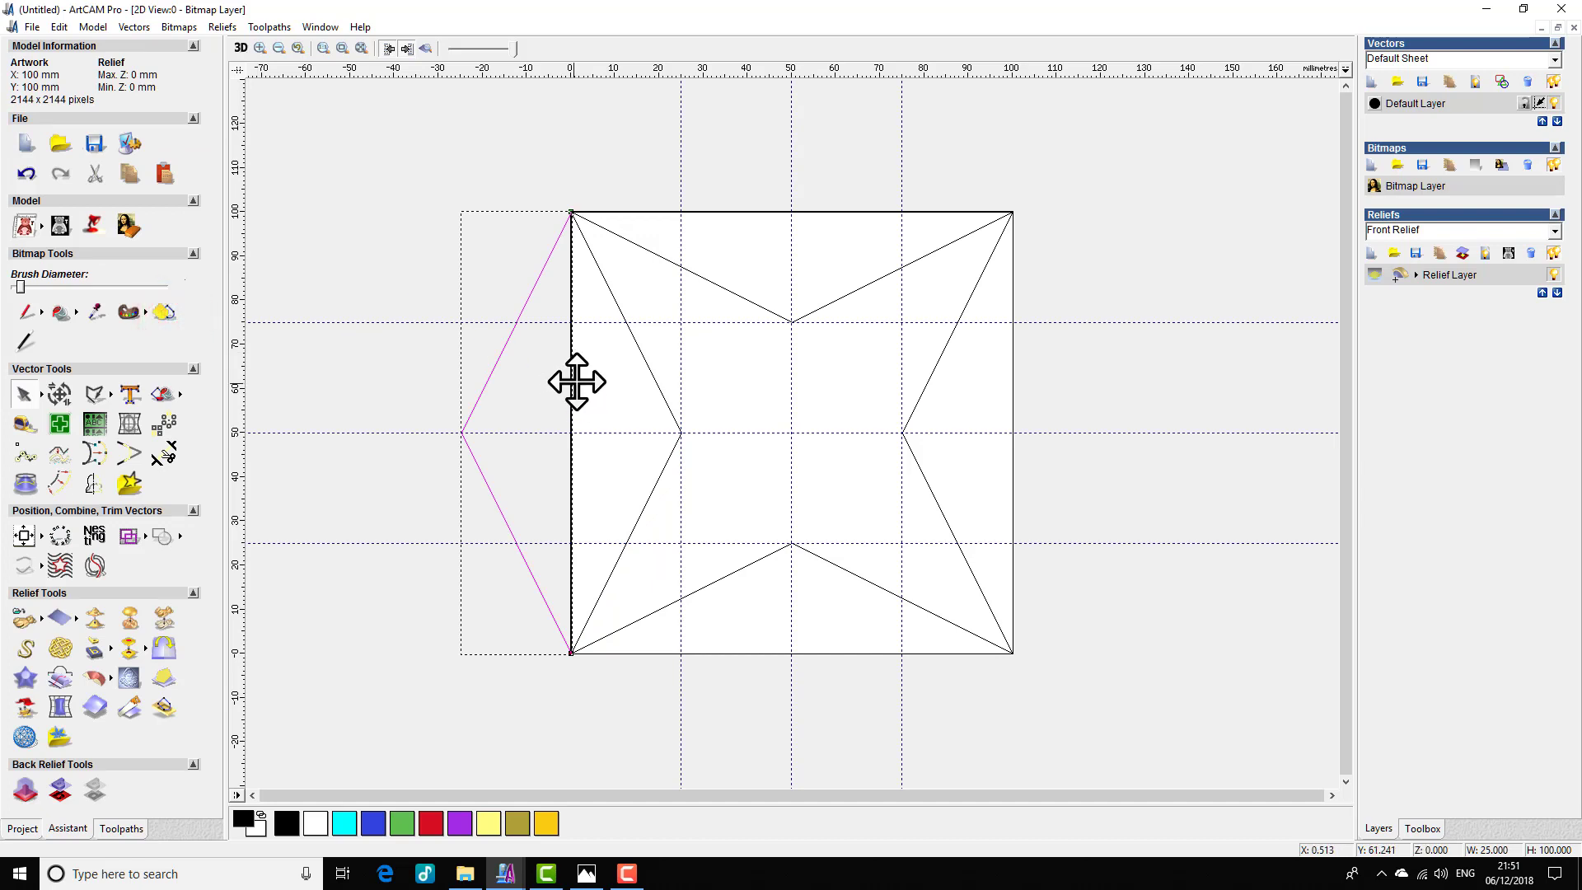
- Join the V-shaped polyline and its mirrored copy into one diamond vector on the square's left edge
shift+click(621, 314)
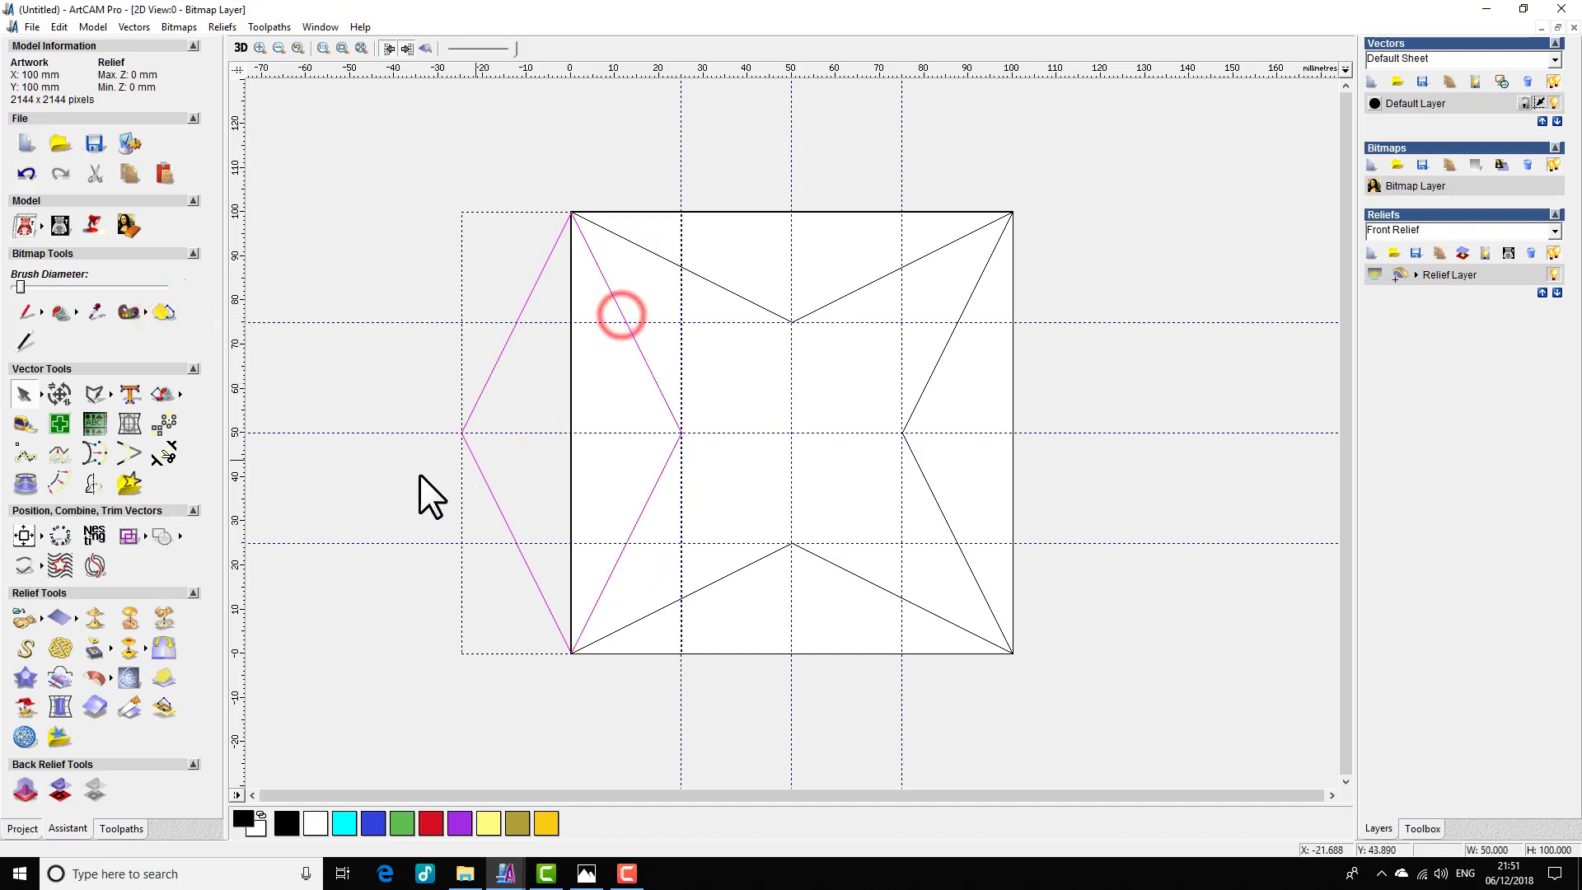
click(28, 566)
click(443, 283)
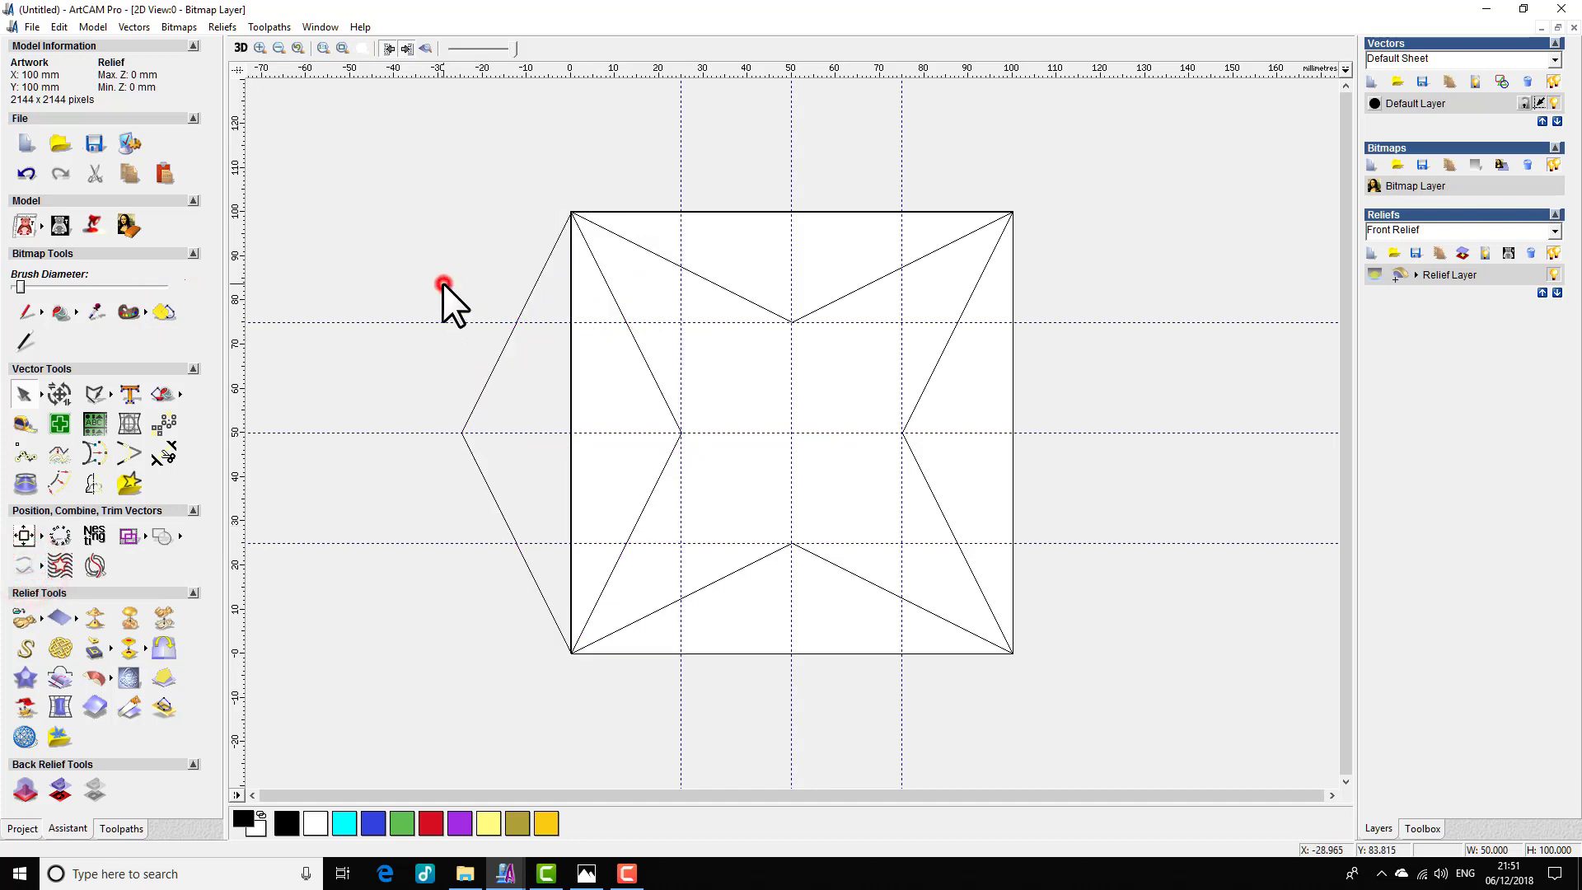
click(530, 294)
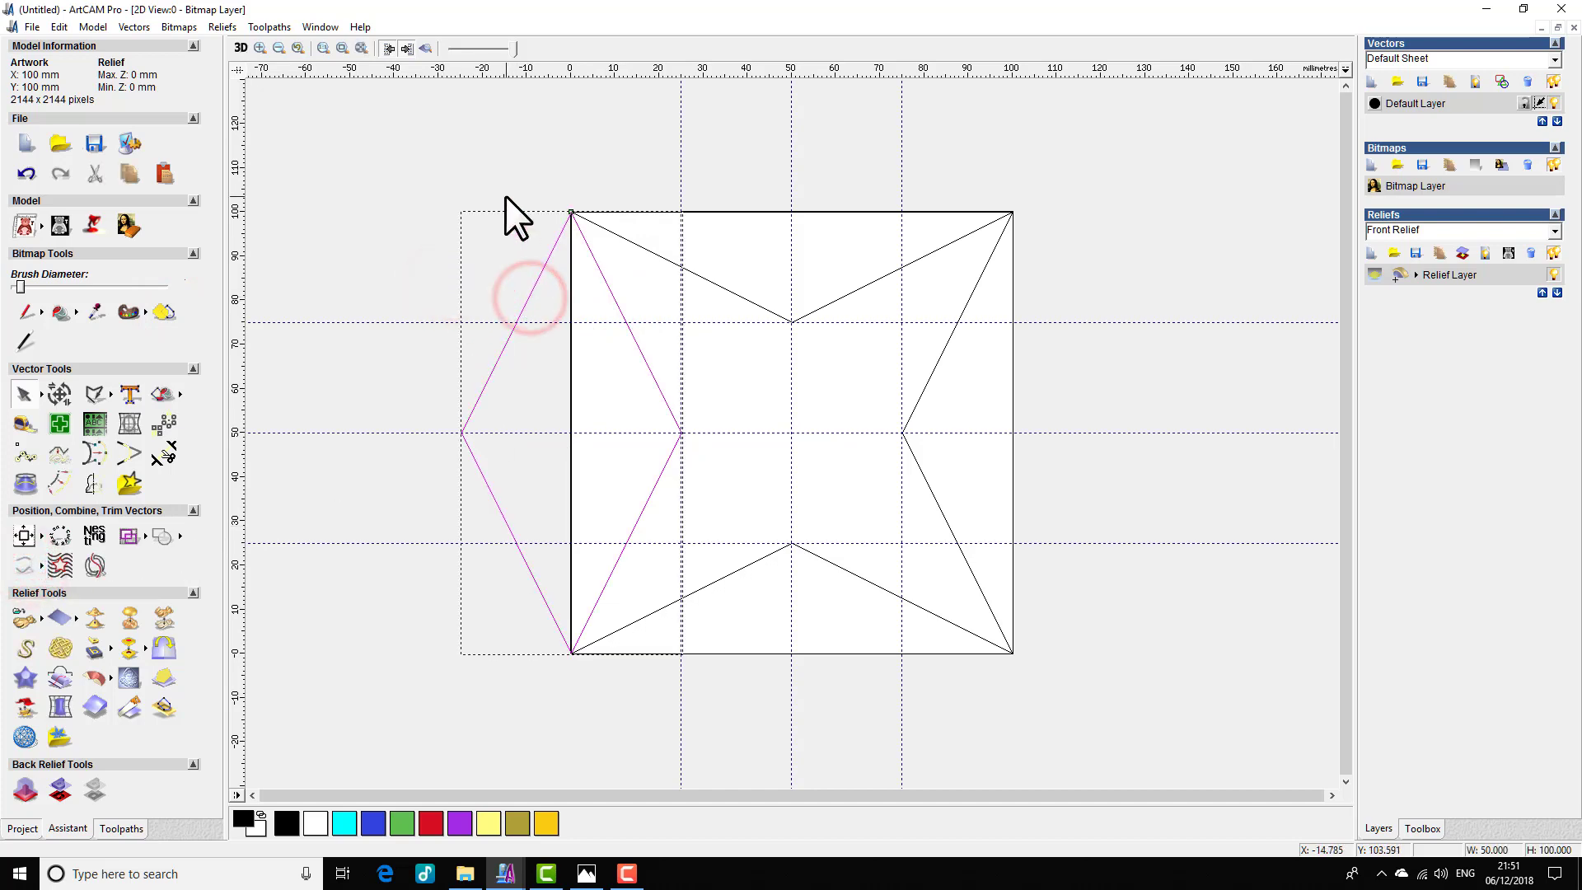
click(745, 297)
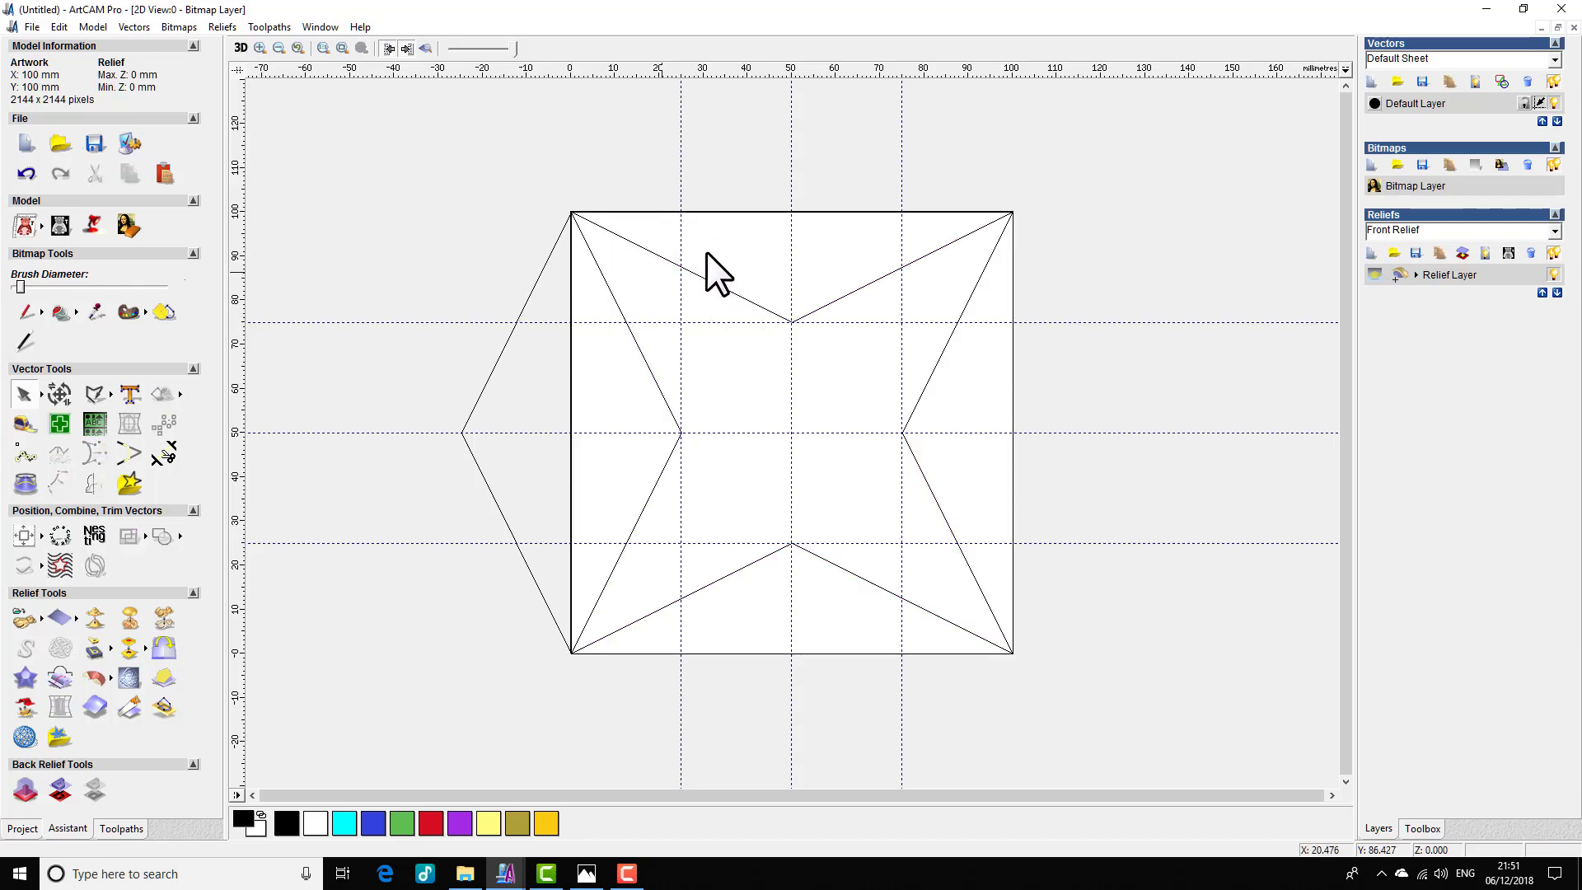
- Select the four-pointed star vector and tile the 2D and 3D views vertically
click(727, 288)
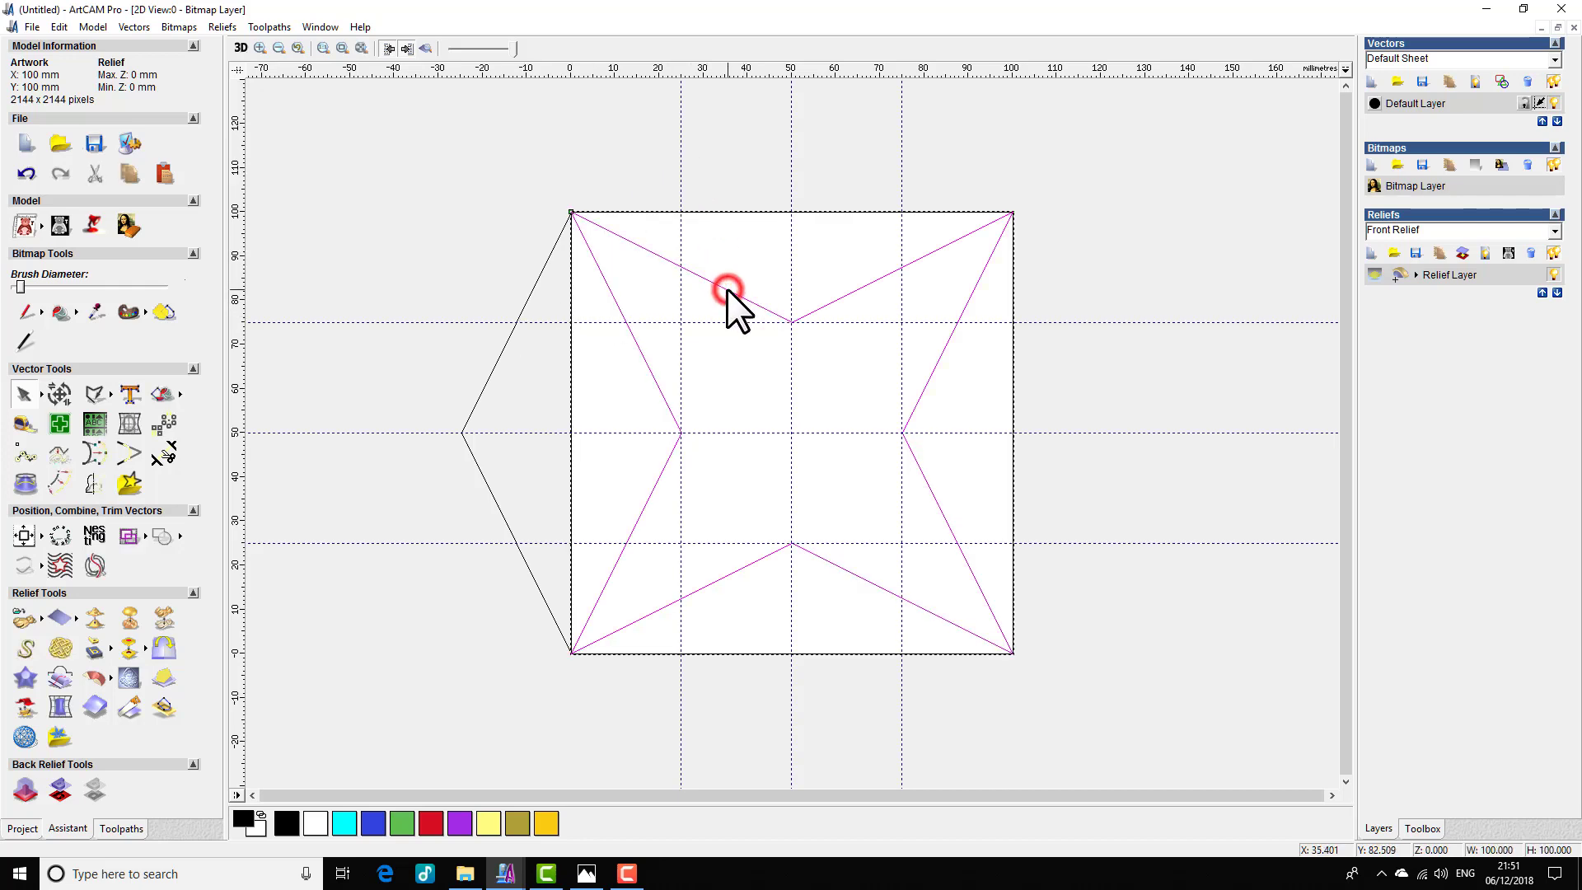
click(241, 47)
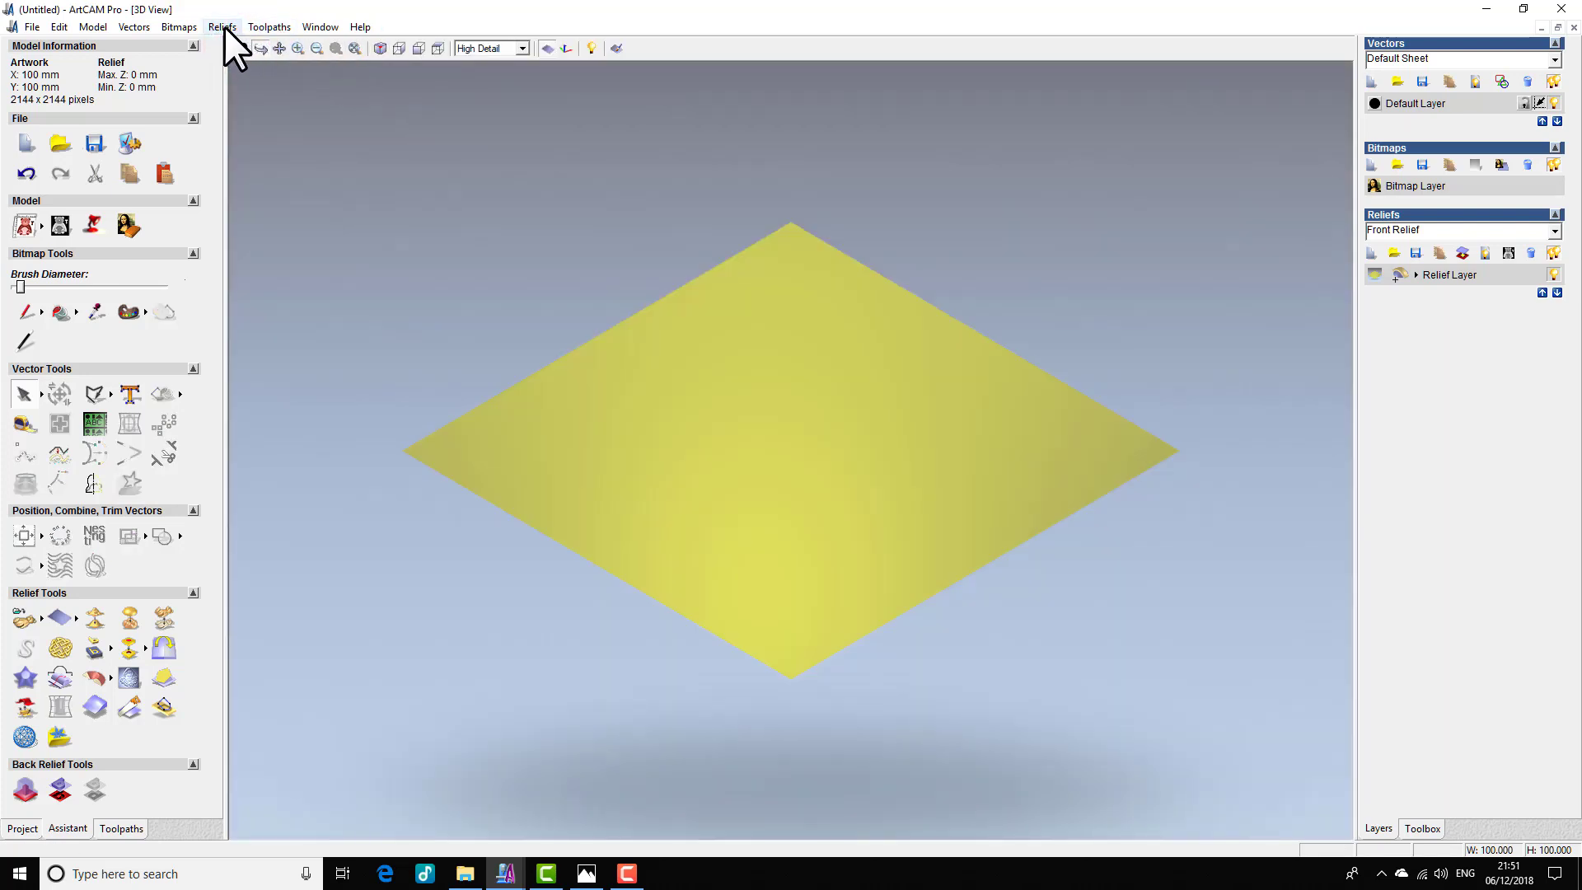
click(328, 27)
click(329, 28)
click(244, 49)
click(320, 26)
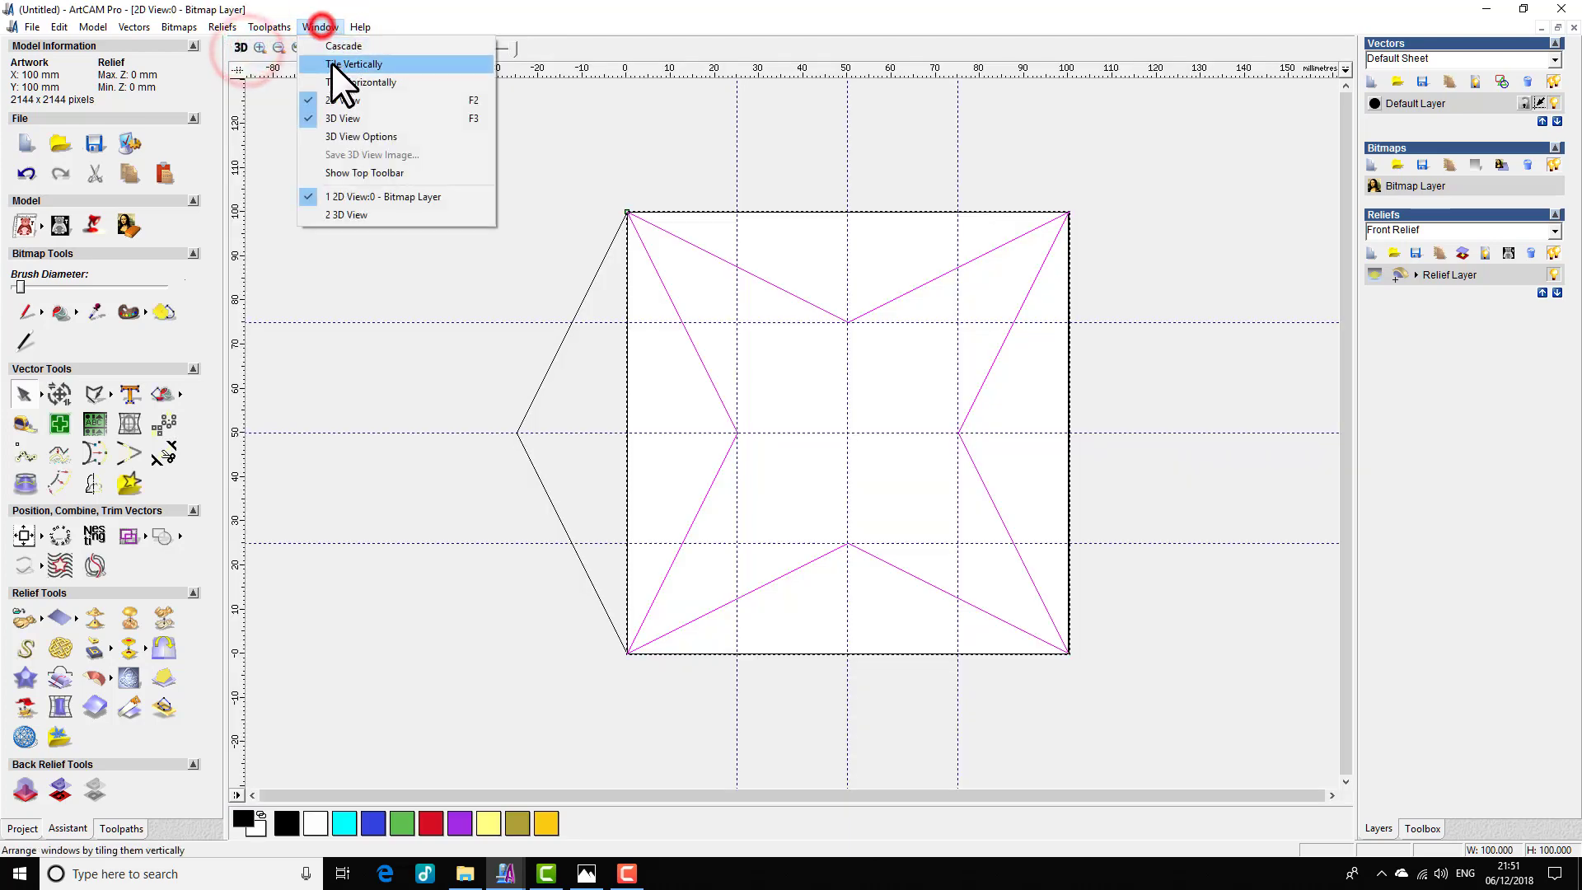
click(335, 62)
scroll(487, 388, down, 3)
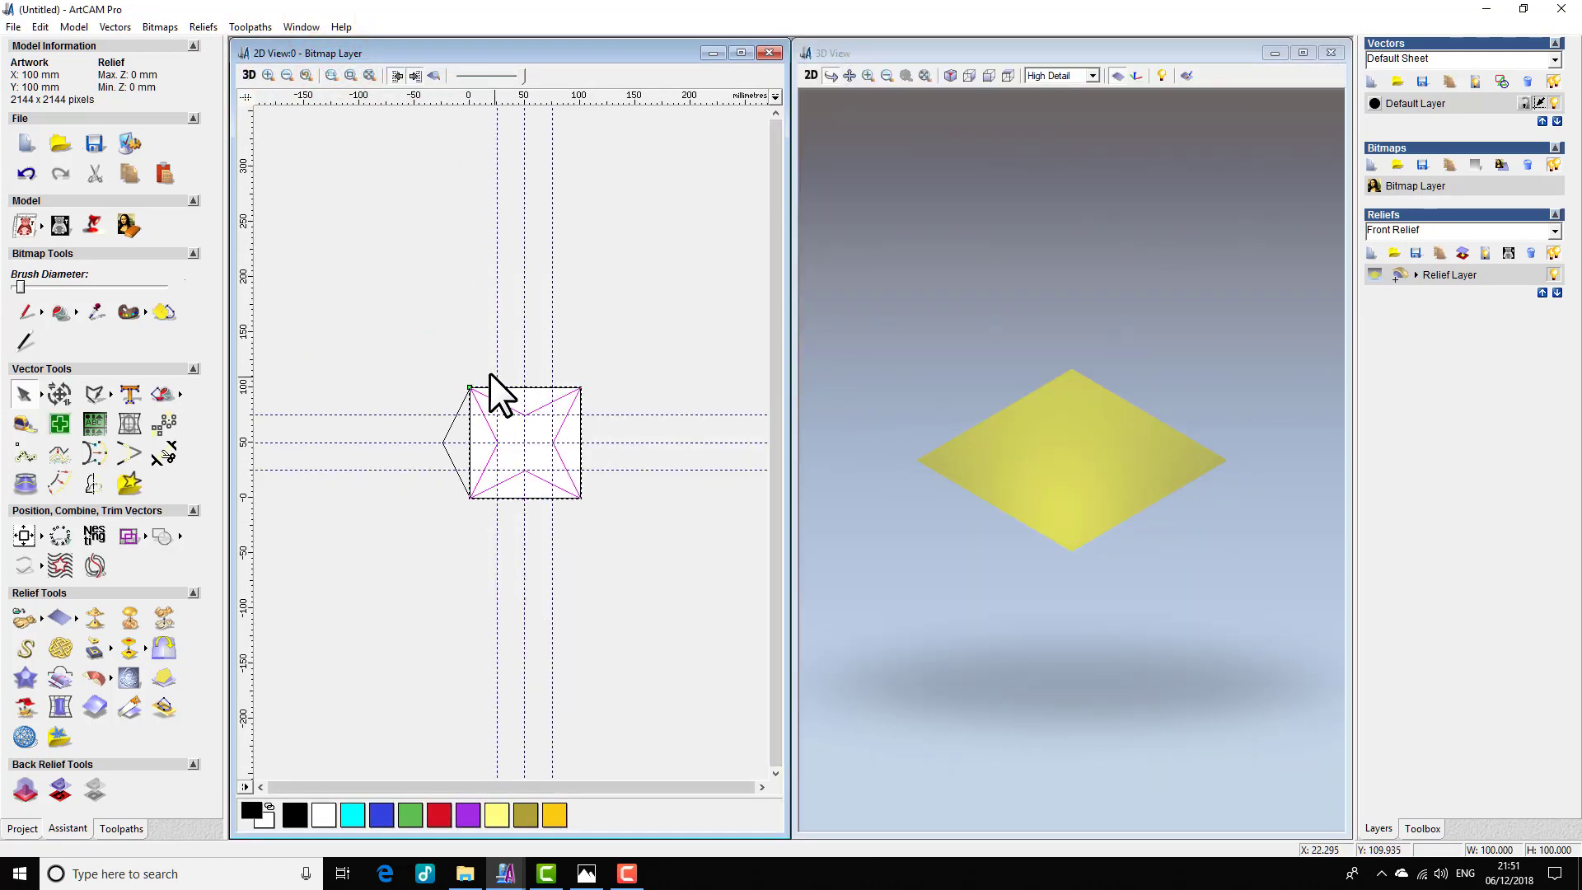
scroll(577, 441, up, 3)
scroll(508, 442, down, 2)
scroll(494, 437, up, 2)
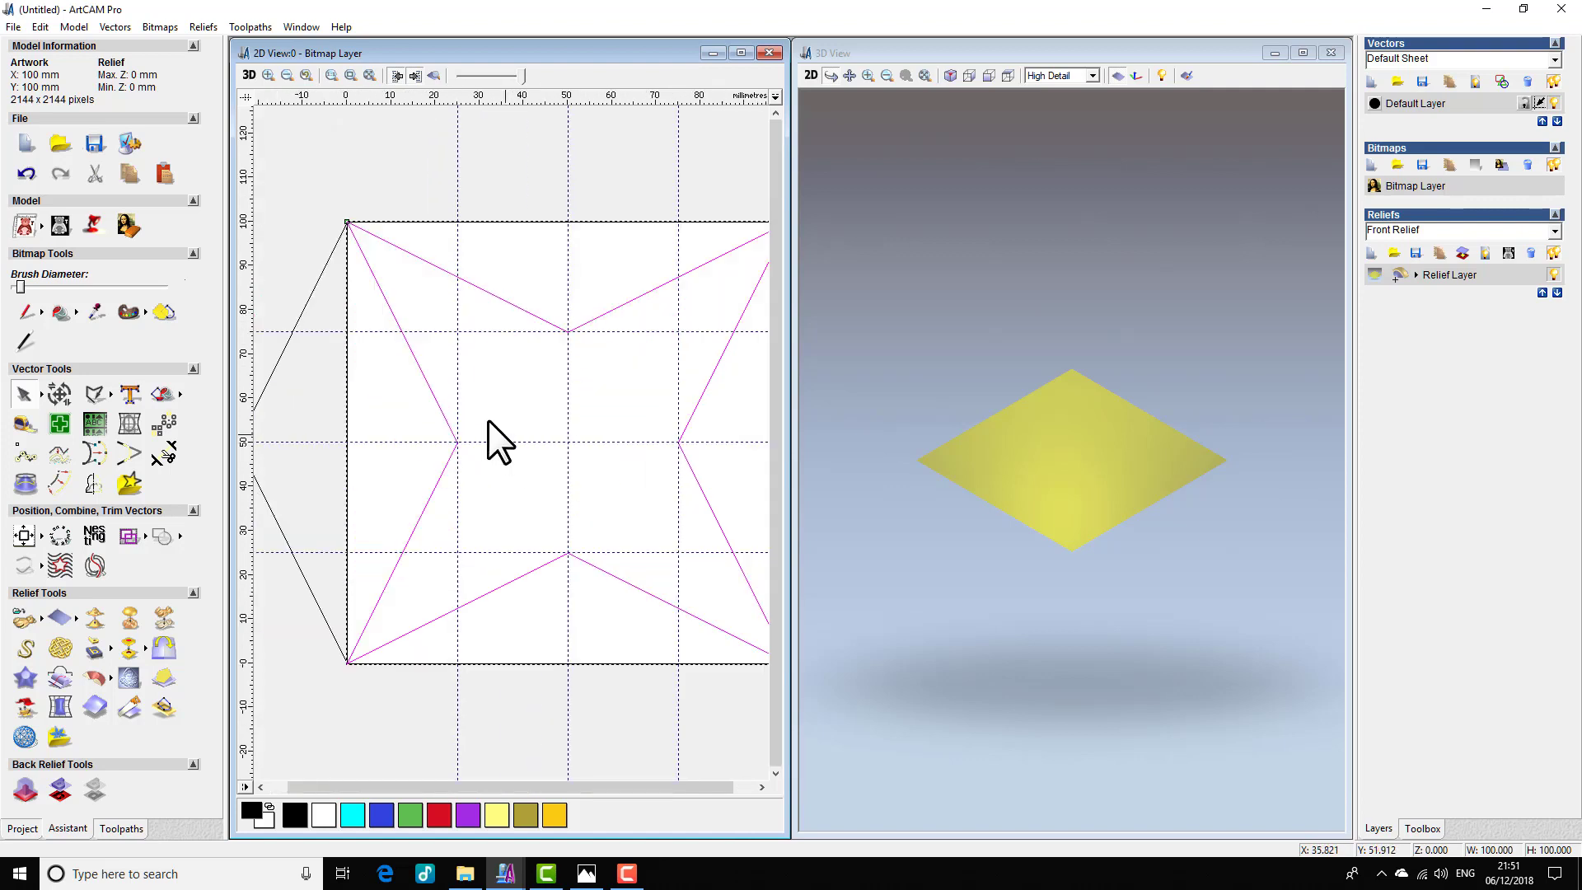
scroll(535, 412, down, 2)
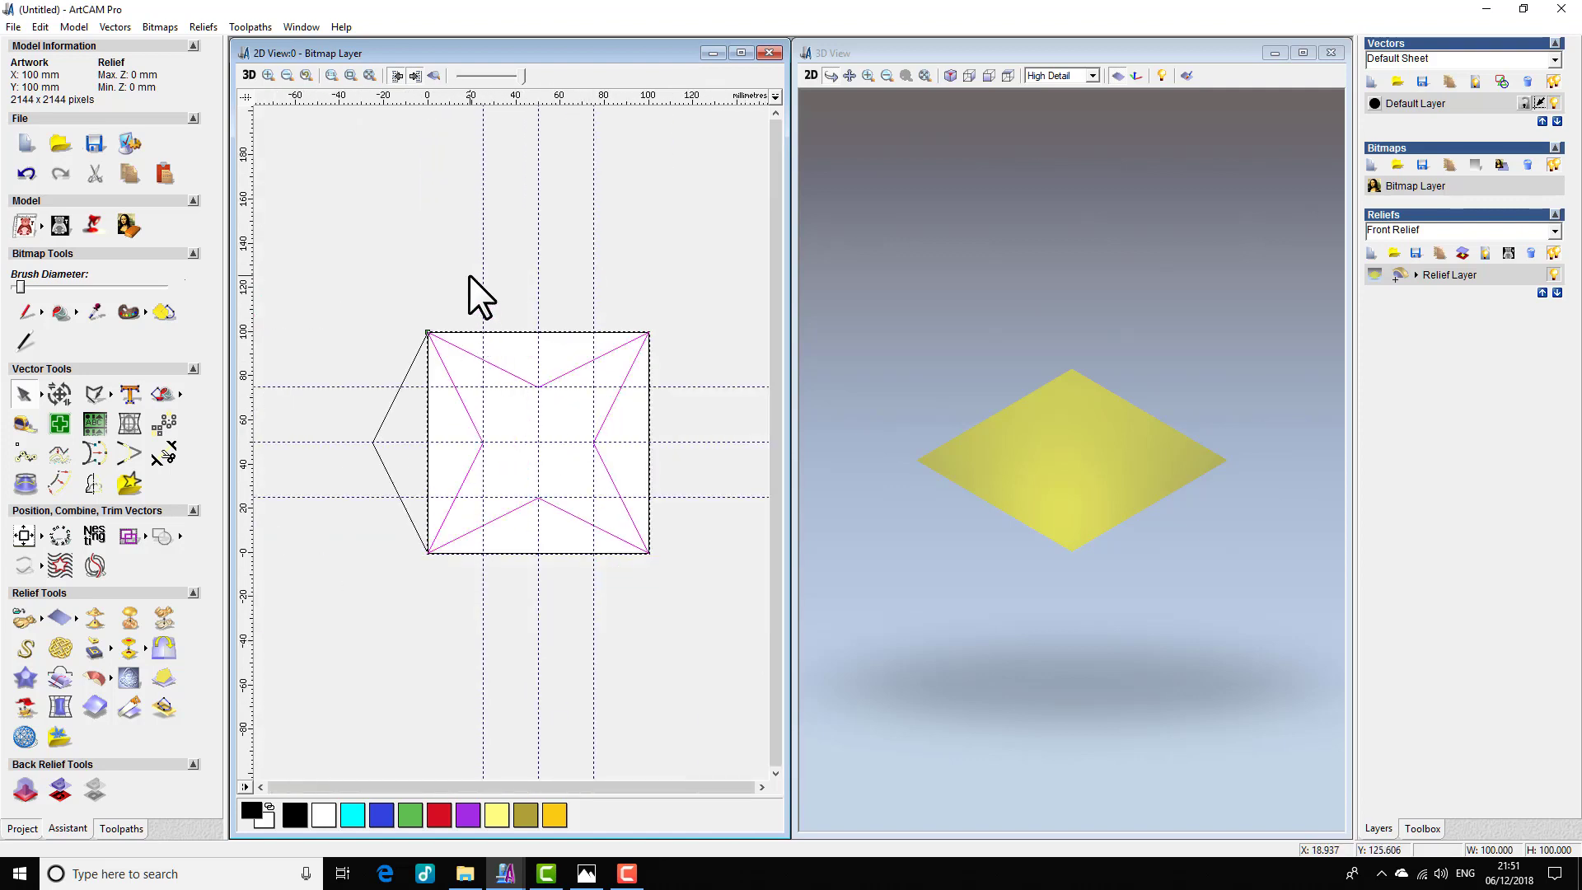
- Subtract a pointed, straight-sided shape with a 30-degree angle from the relief using the star vector in the Shape Editor
double_click(520, 379)
click(1135, 223)
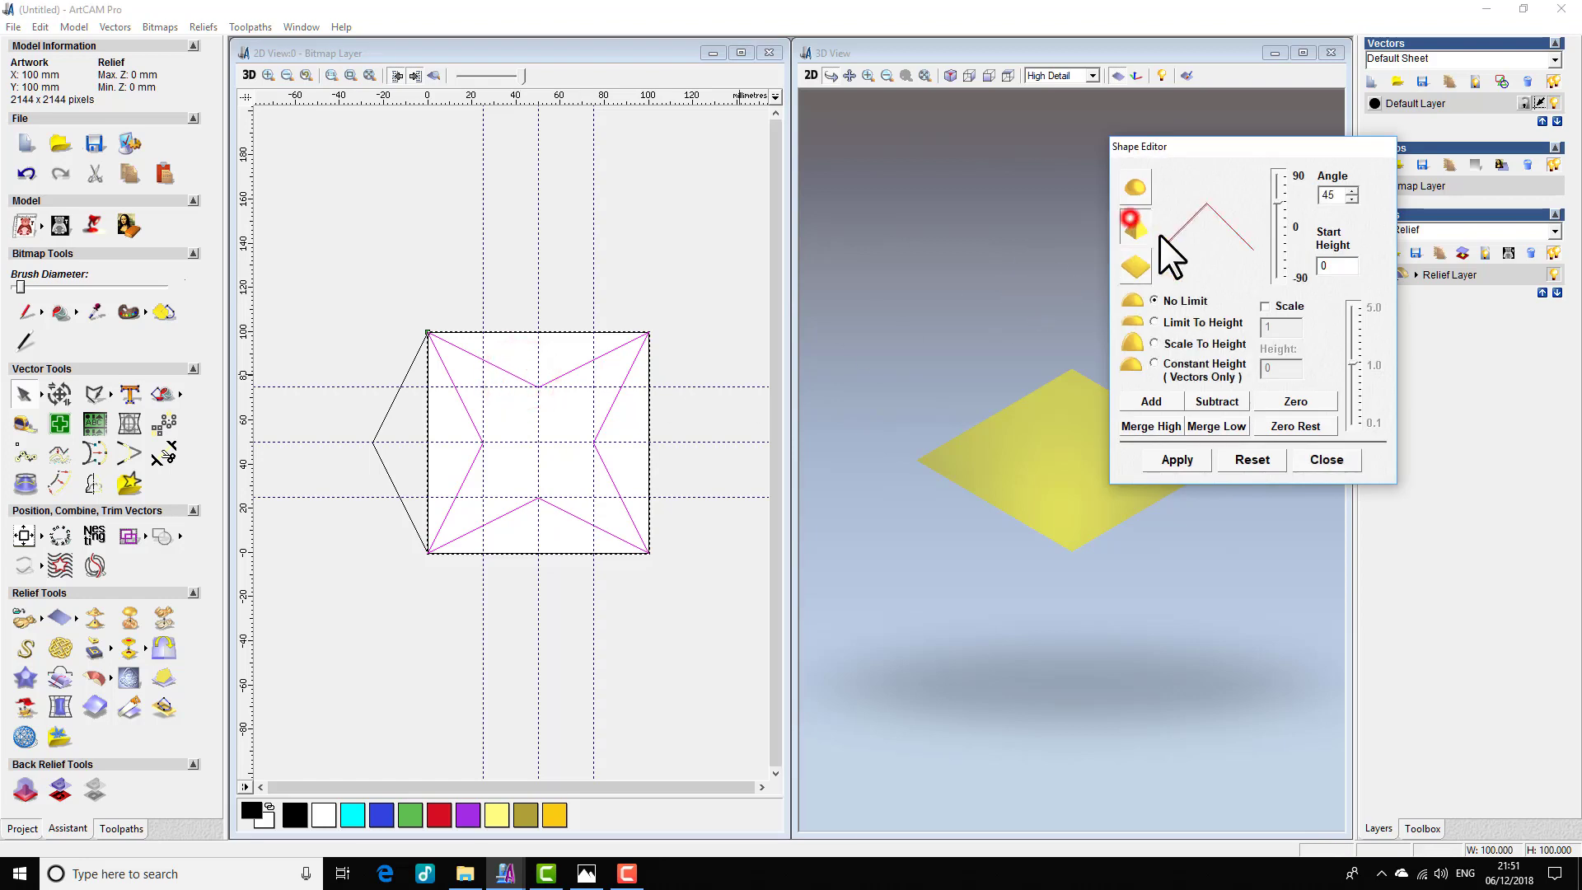
double_click(1328, 195)
click(1228, 402)
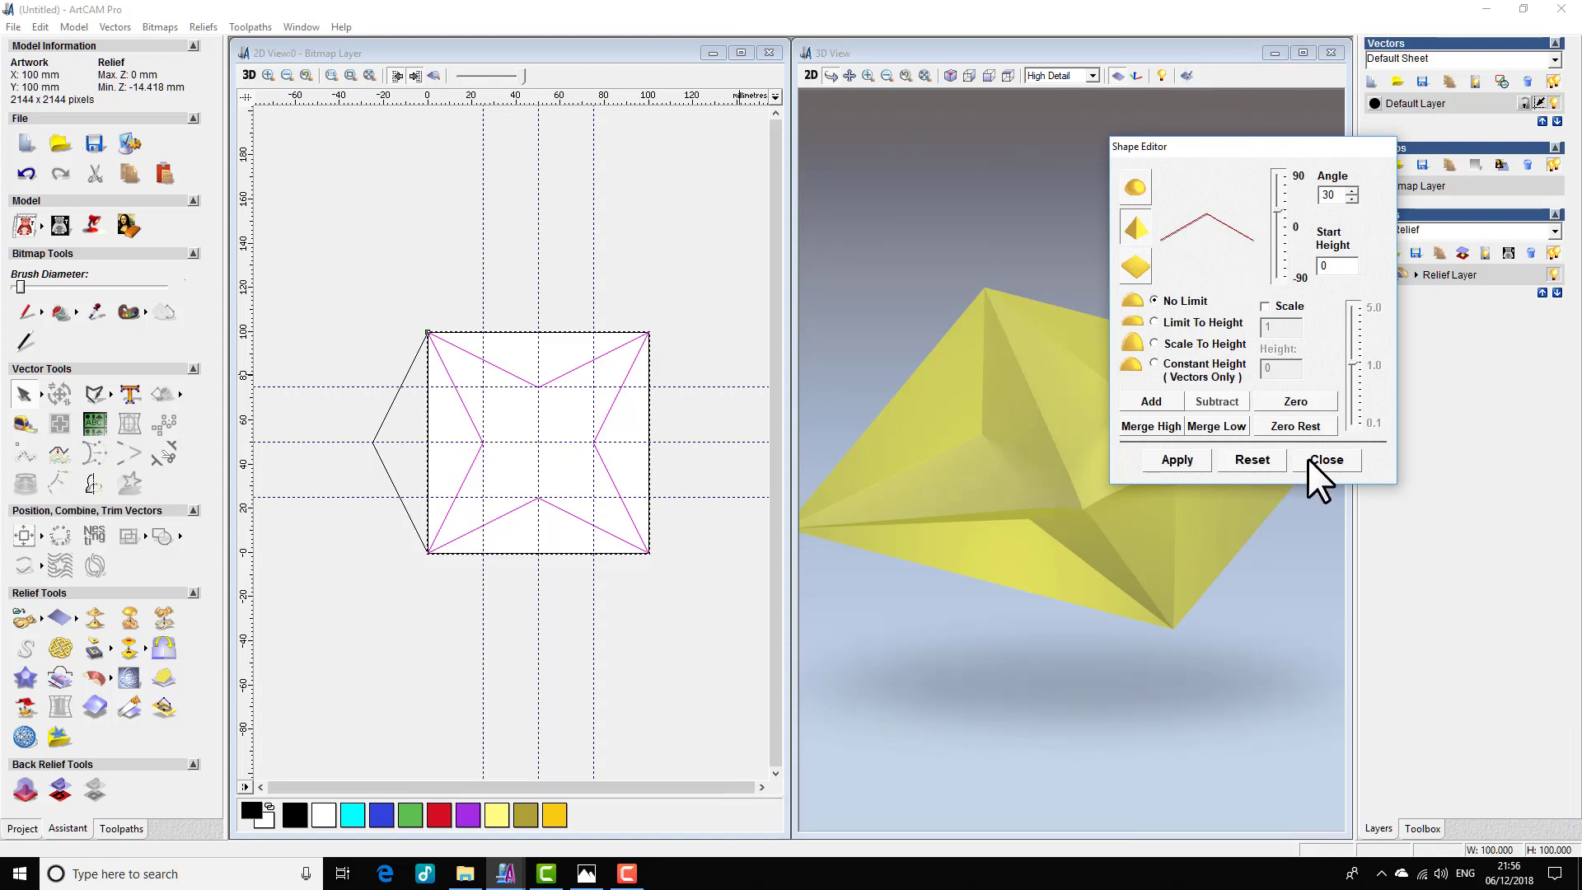
click(1319, 460)
drag(1133, 357, 1234, 445)
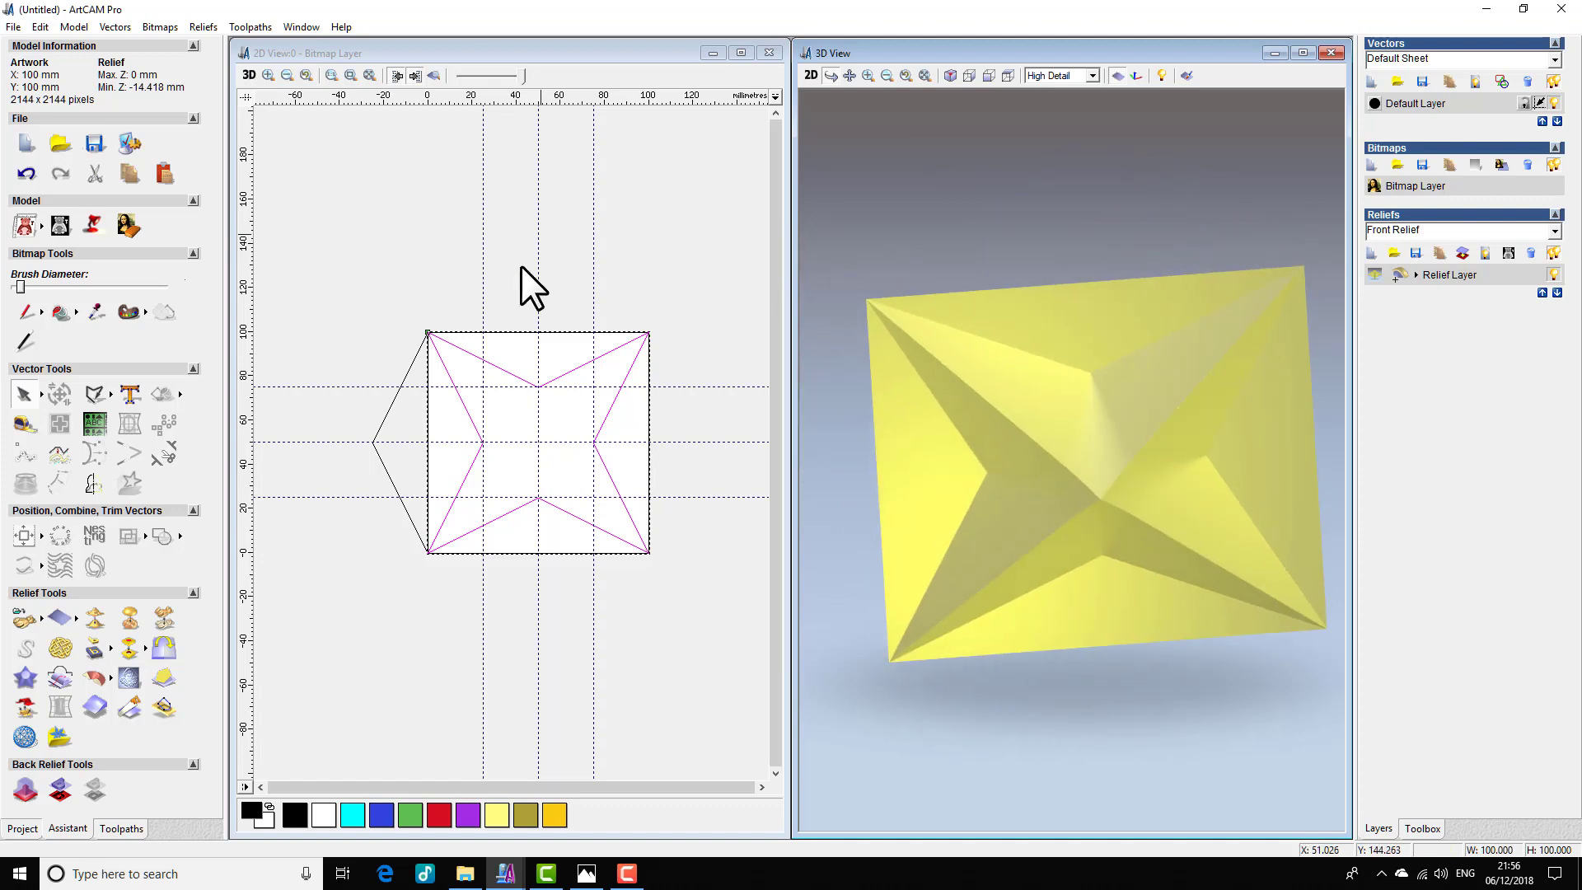
- Copy the diamond vector from the square's left edge to its right edge, keeping the original
click(394, 398)
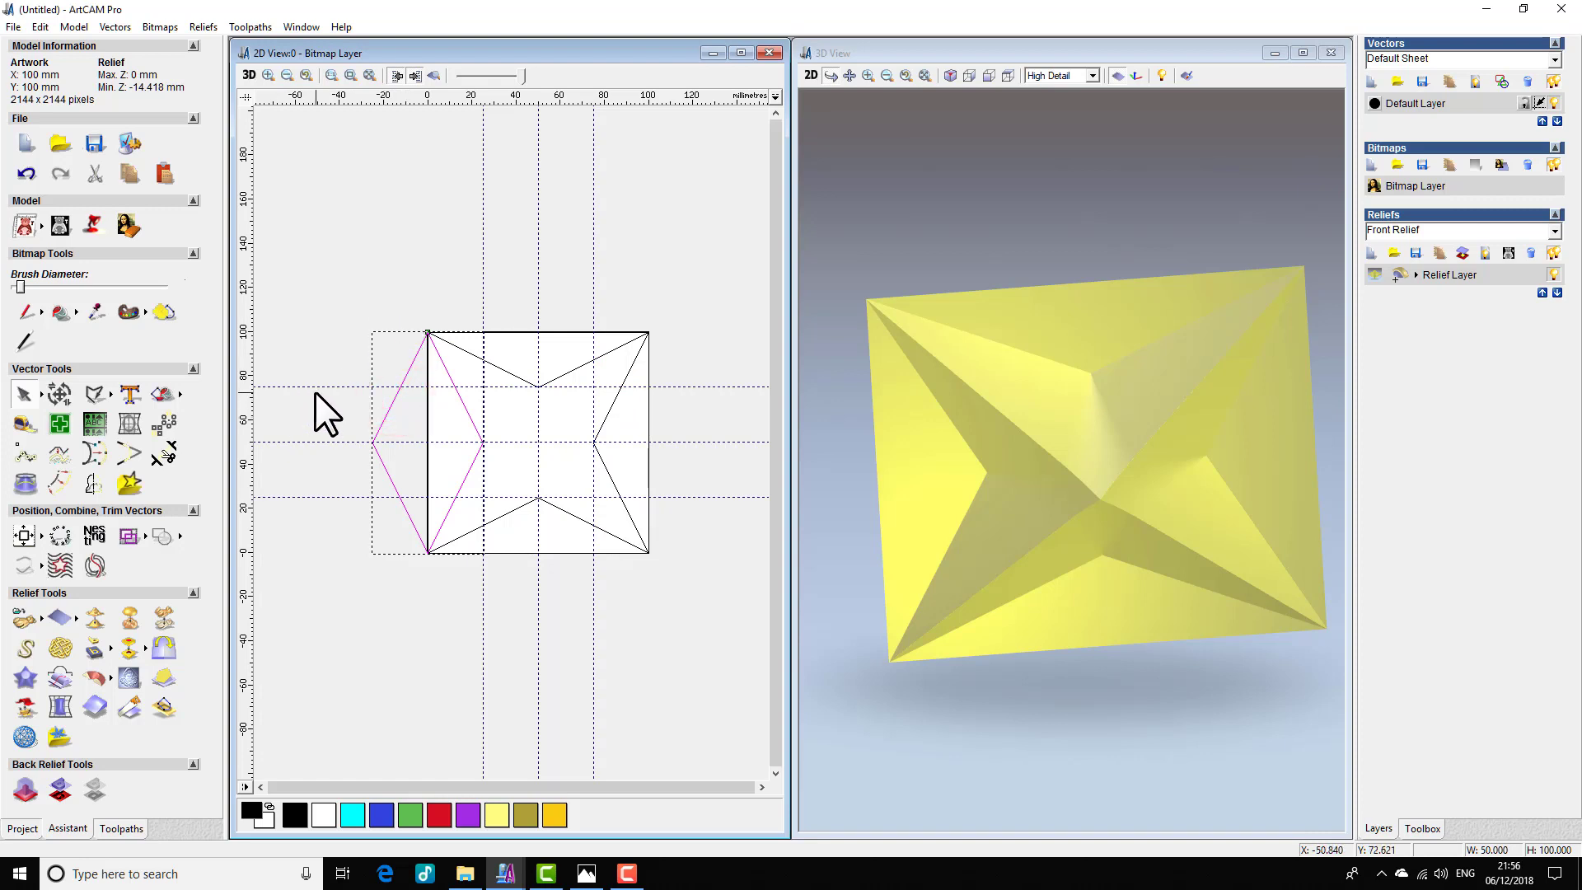
click(373, 446)
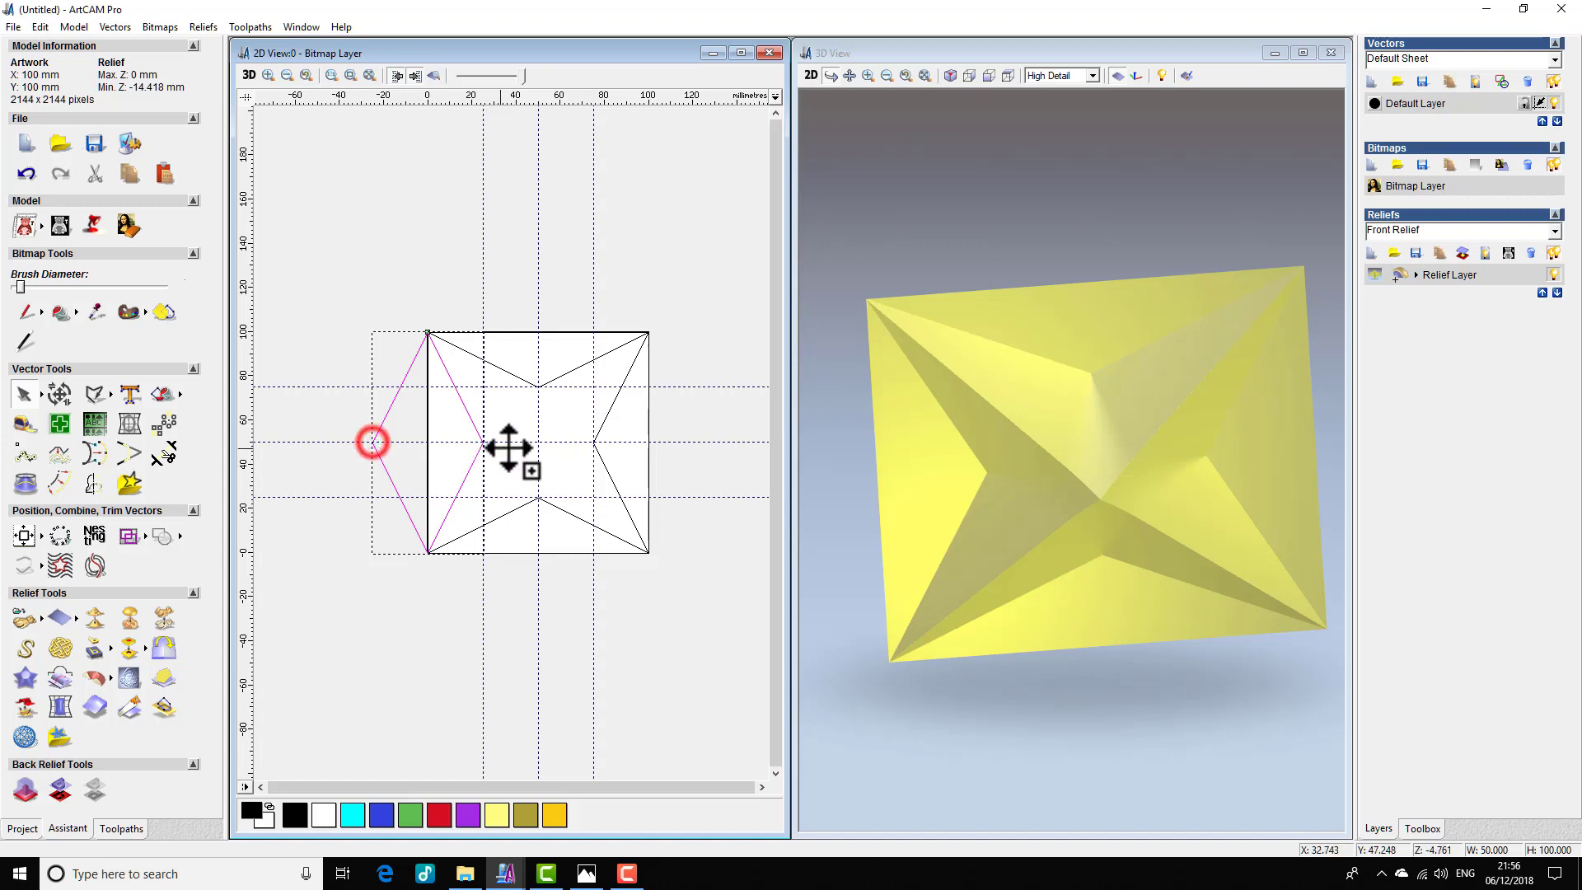
click(596, 444)
- Nudge the copied diamond left until its inner corner meets the star vector's notch at the 75 mm guideline
scroll(672, 422, up, 3)
scroll(656, 428, down, 1)
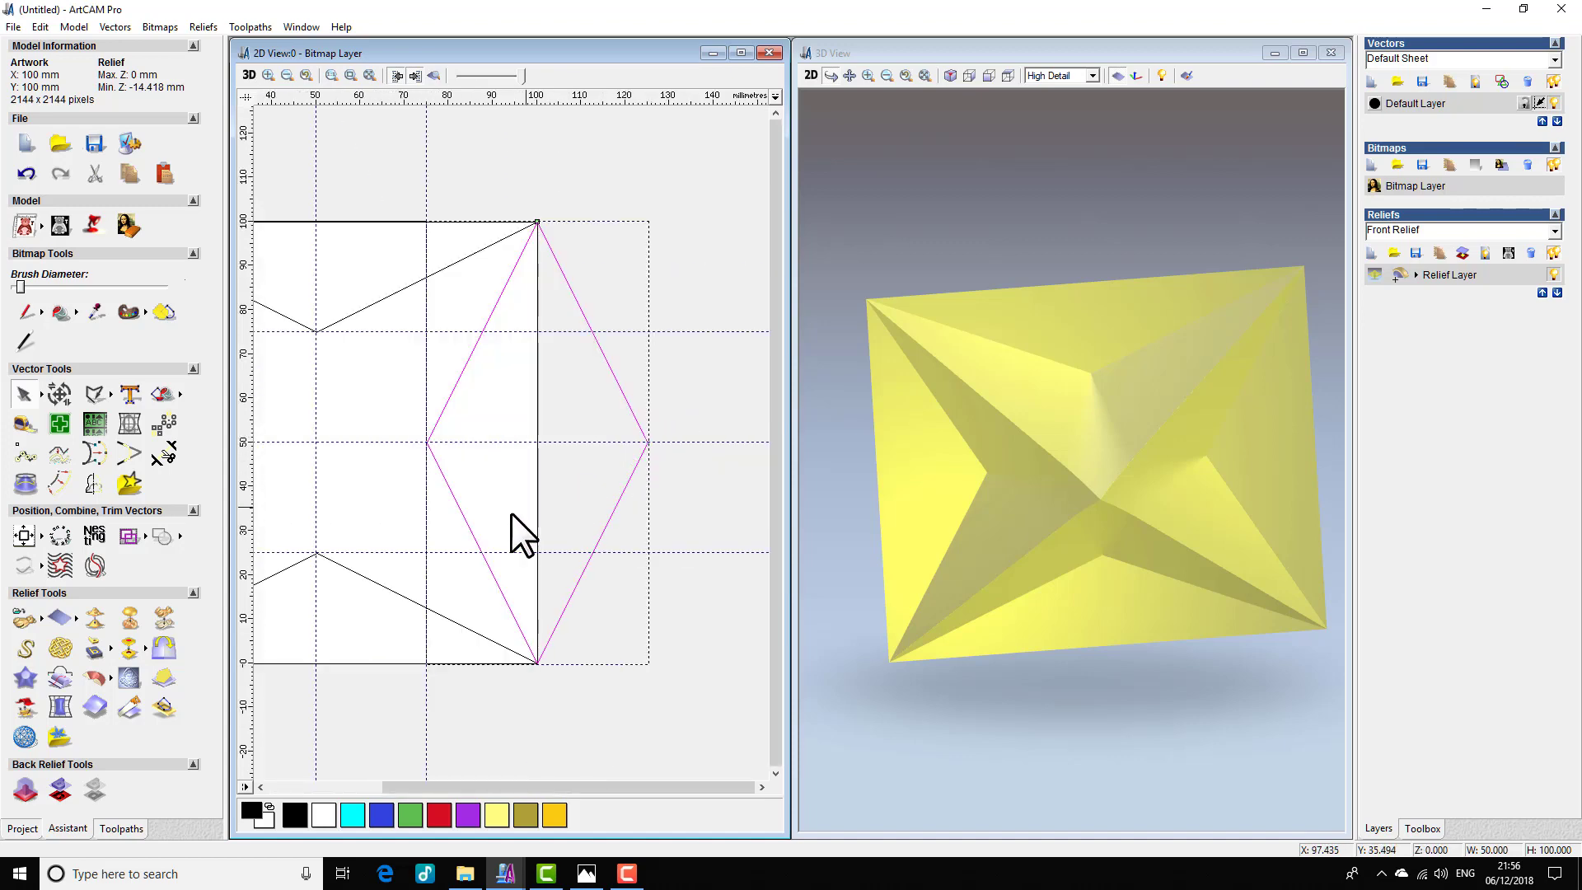
scroll(427, 455, up, 1)
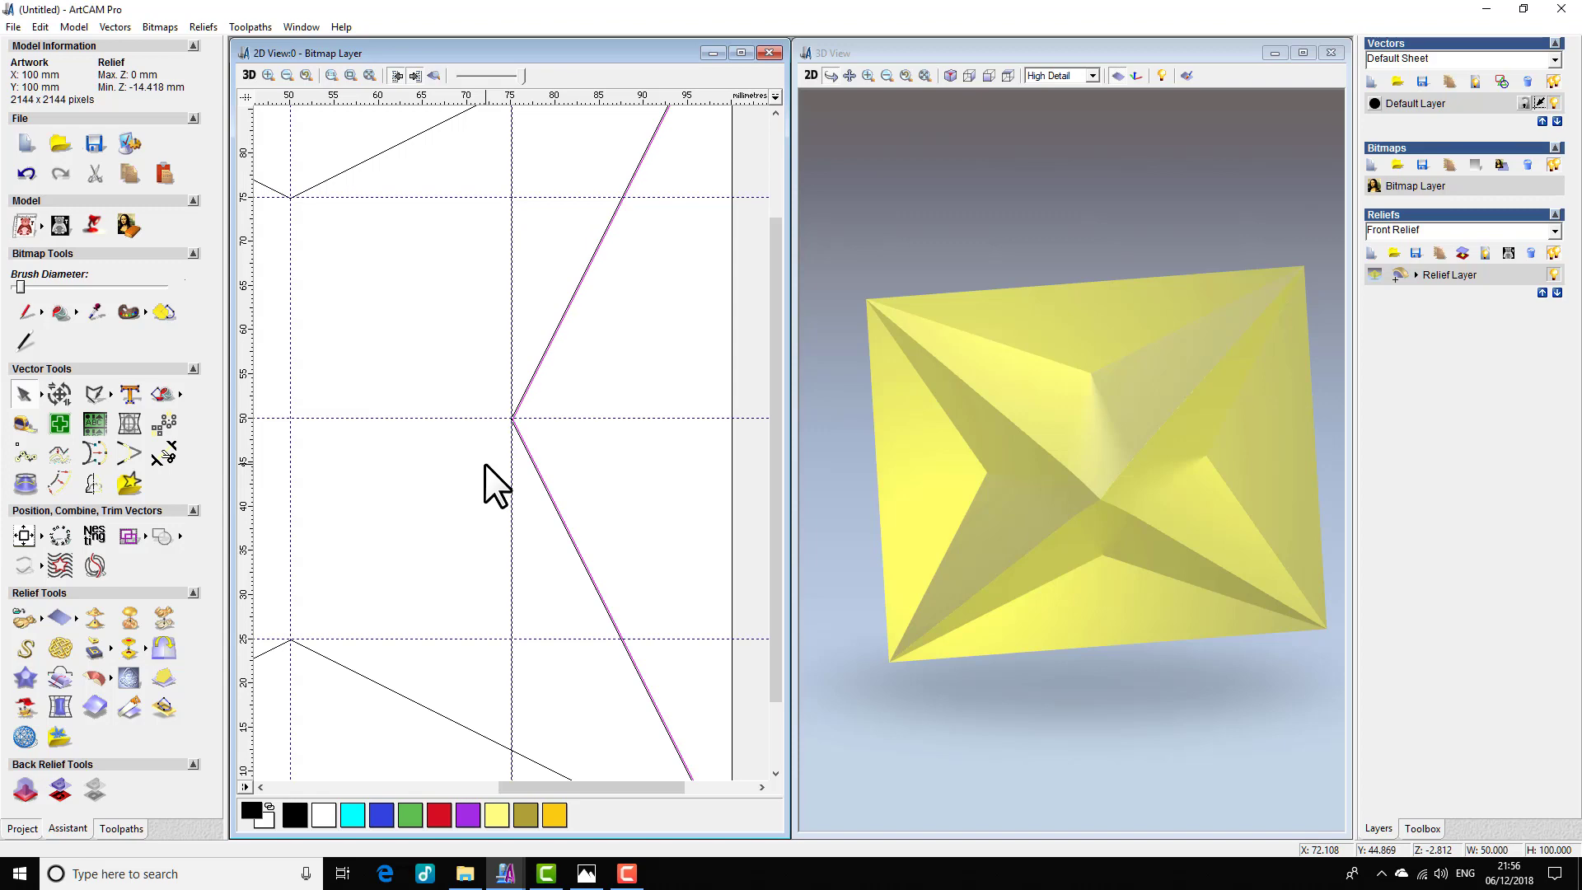
scroll(511, 421, up, 3)
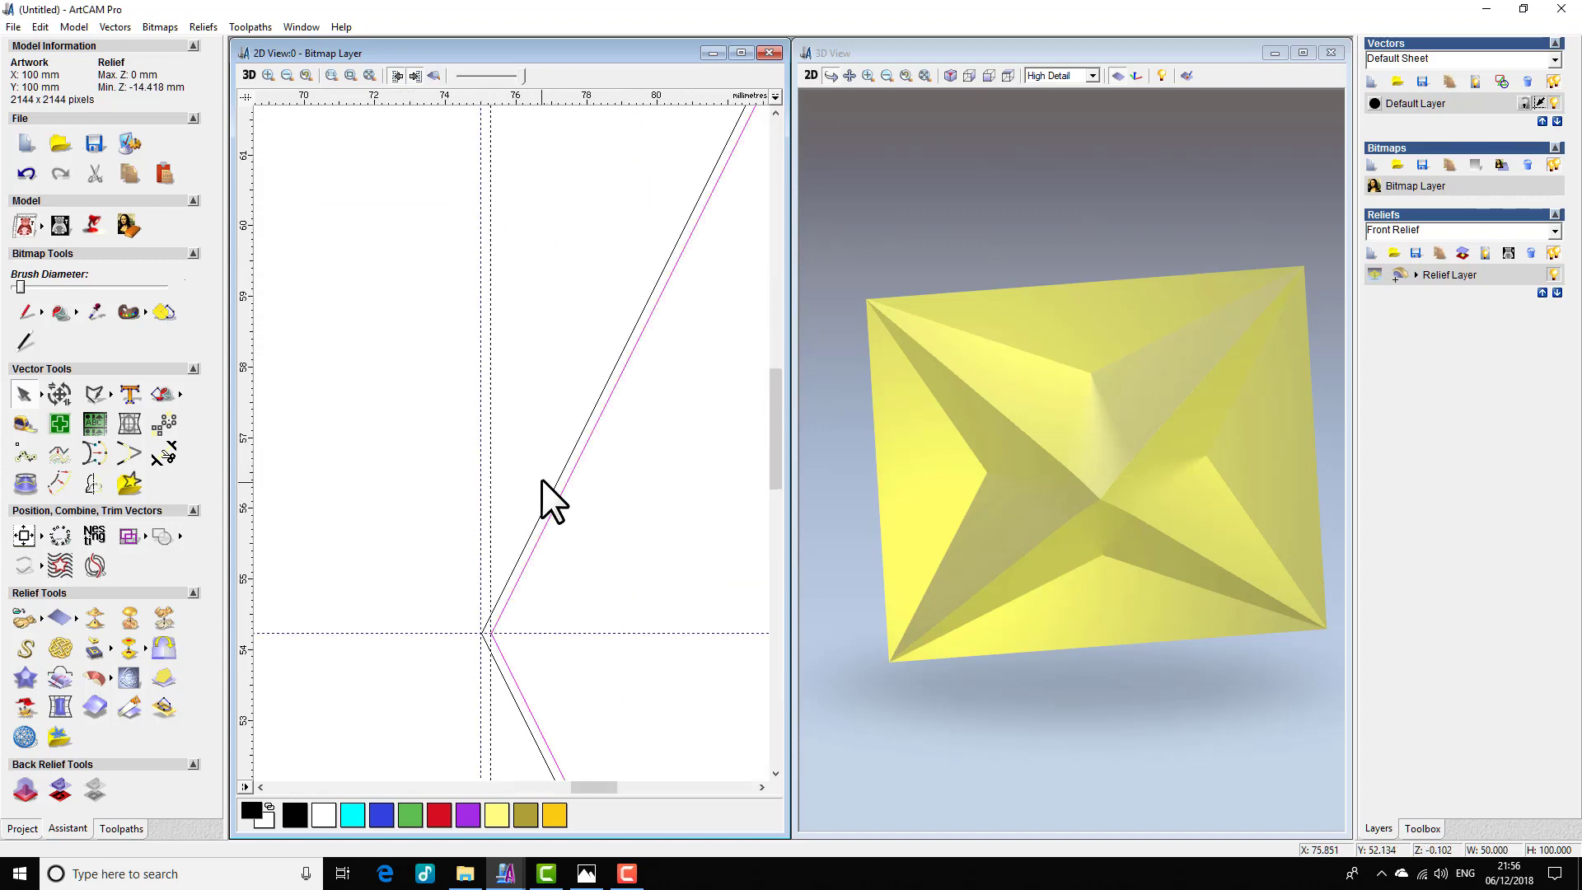
scroll(542, 480, up, 4)
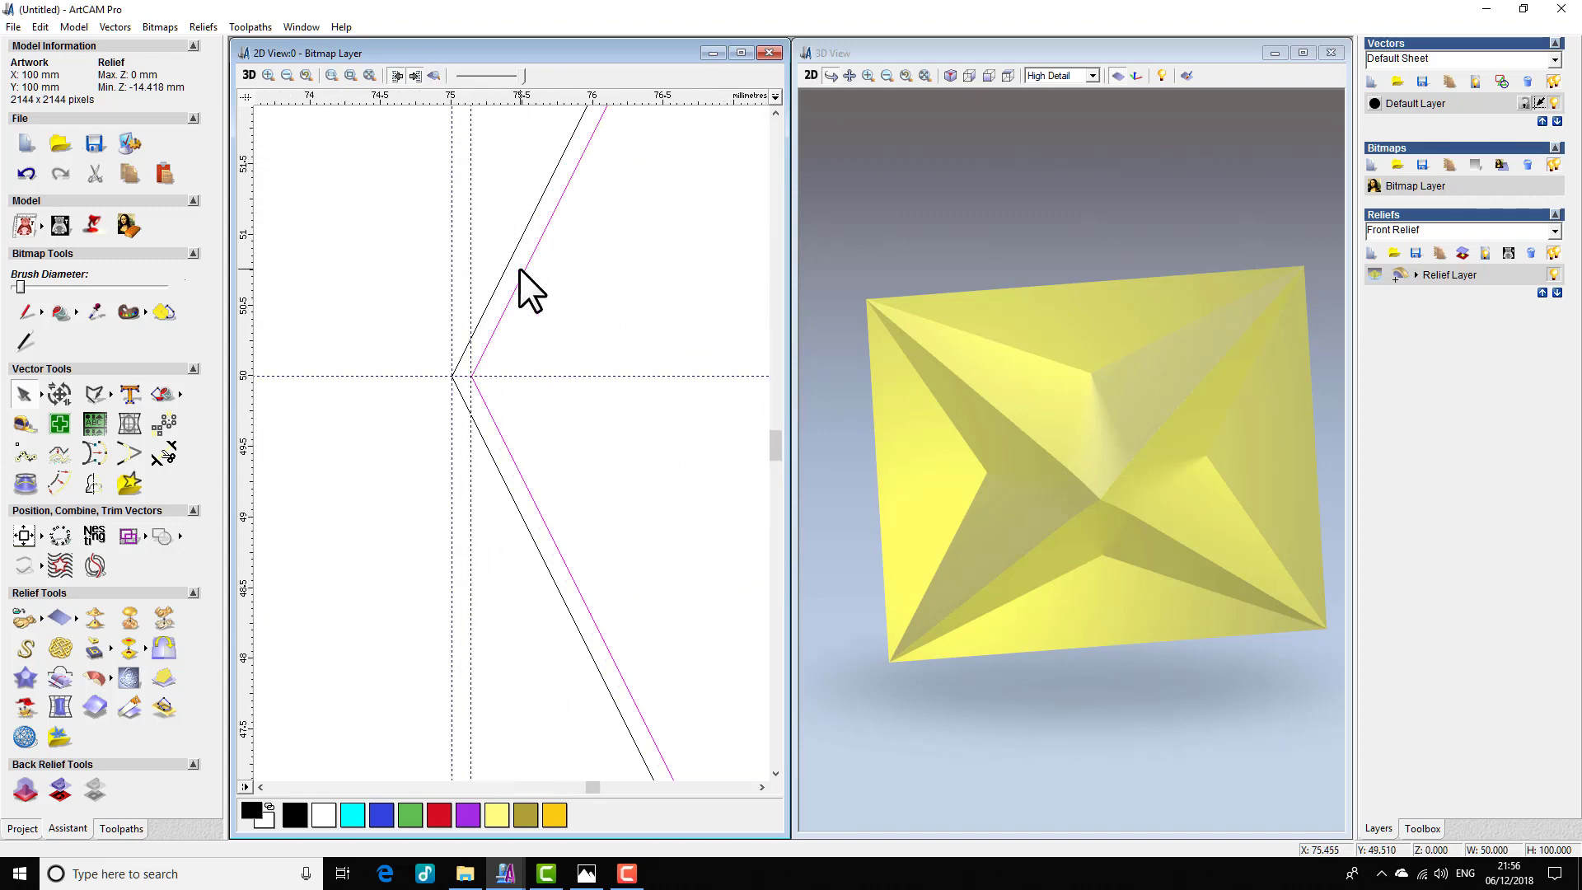
scroll(484, 346, up, 2)
scroll(601, 643, down, 1)
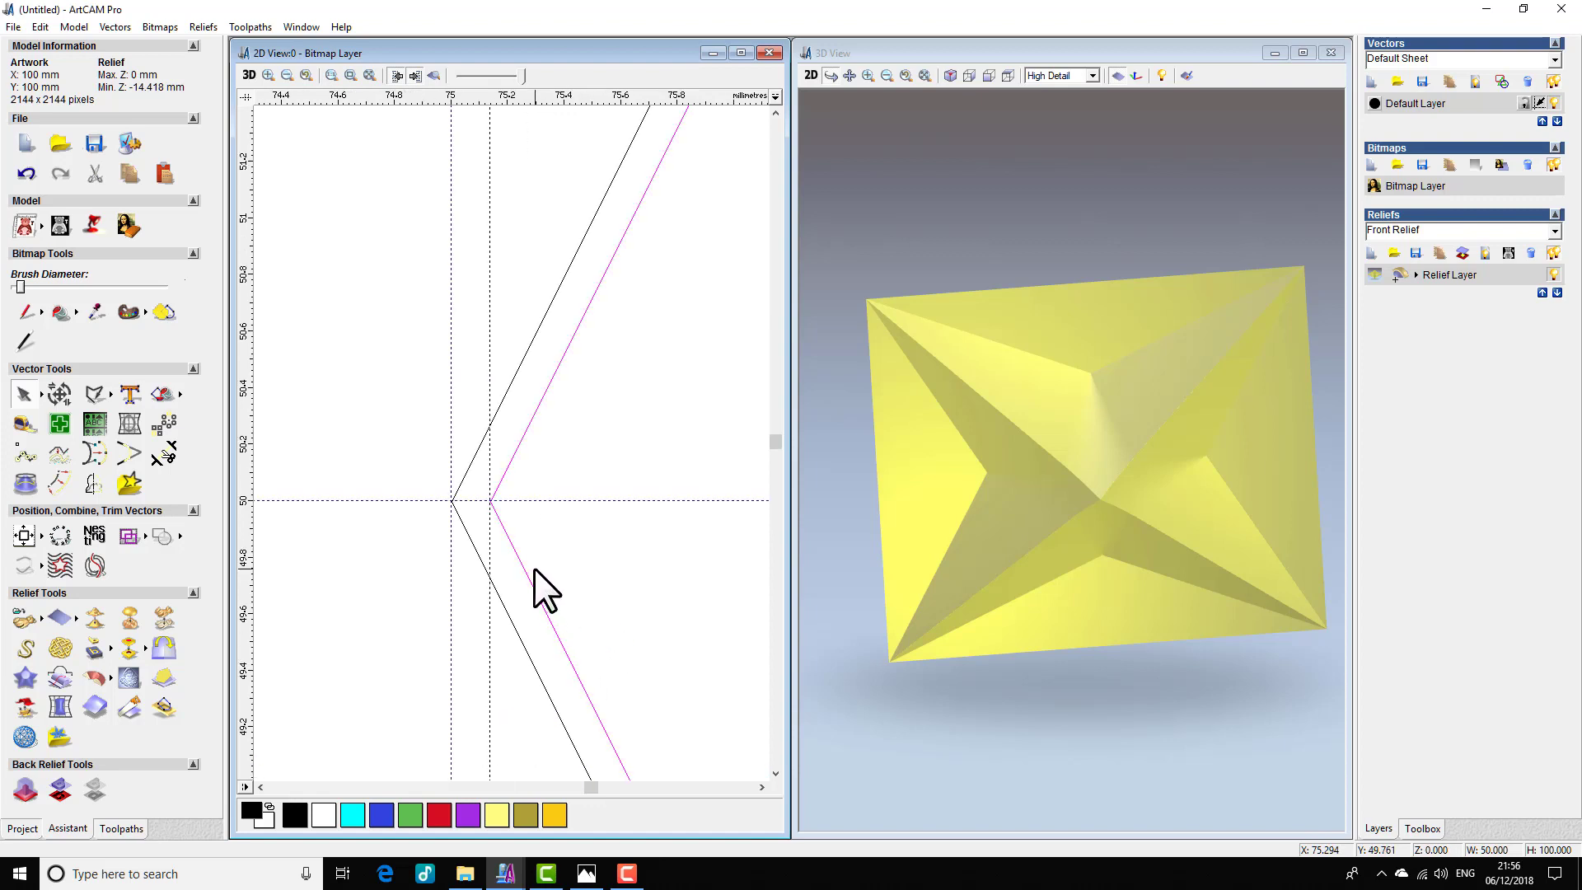
key(Left)
key(Left)
key(Left)
key(Left)
key(Left)
key(Left)
key(Left)
key(Left)
key(Left)
key(Left)
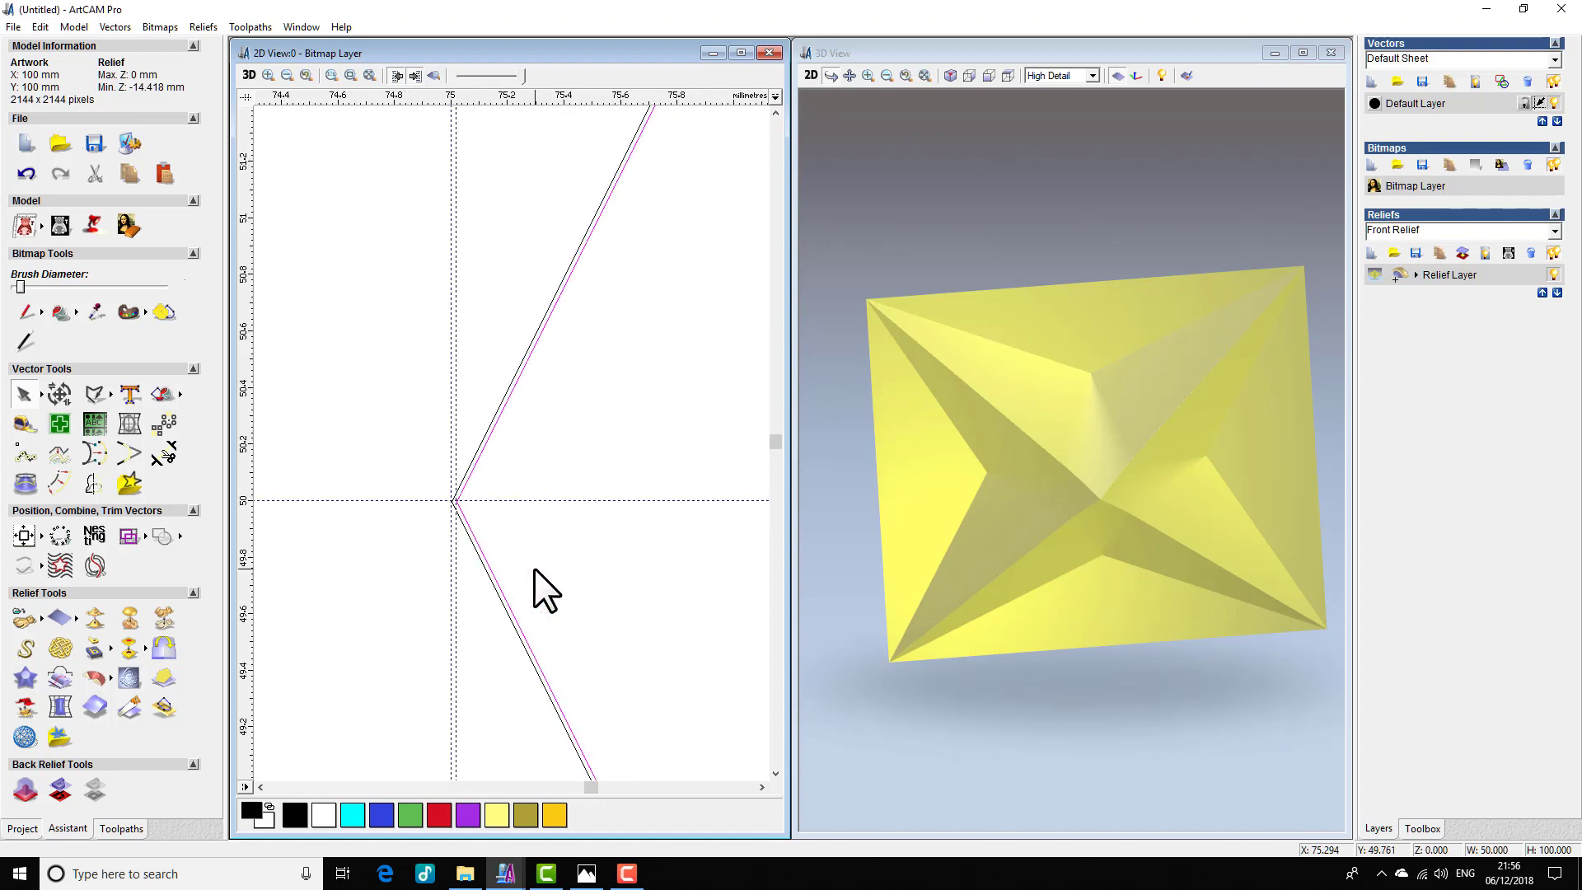
key(Left)
scroll(547, 567, down, 6)
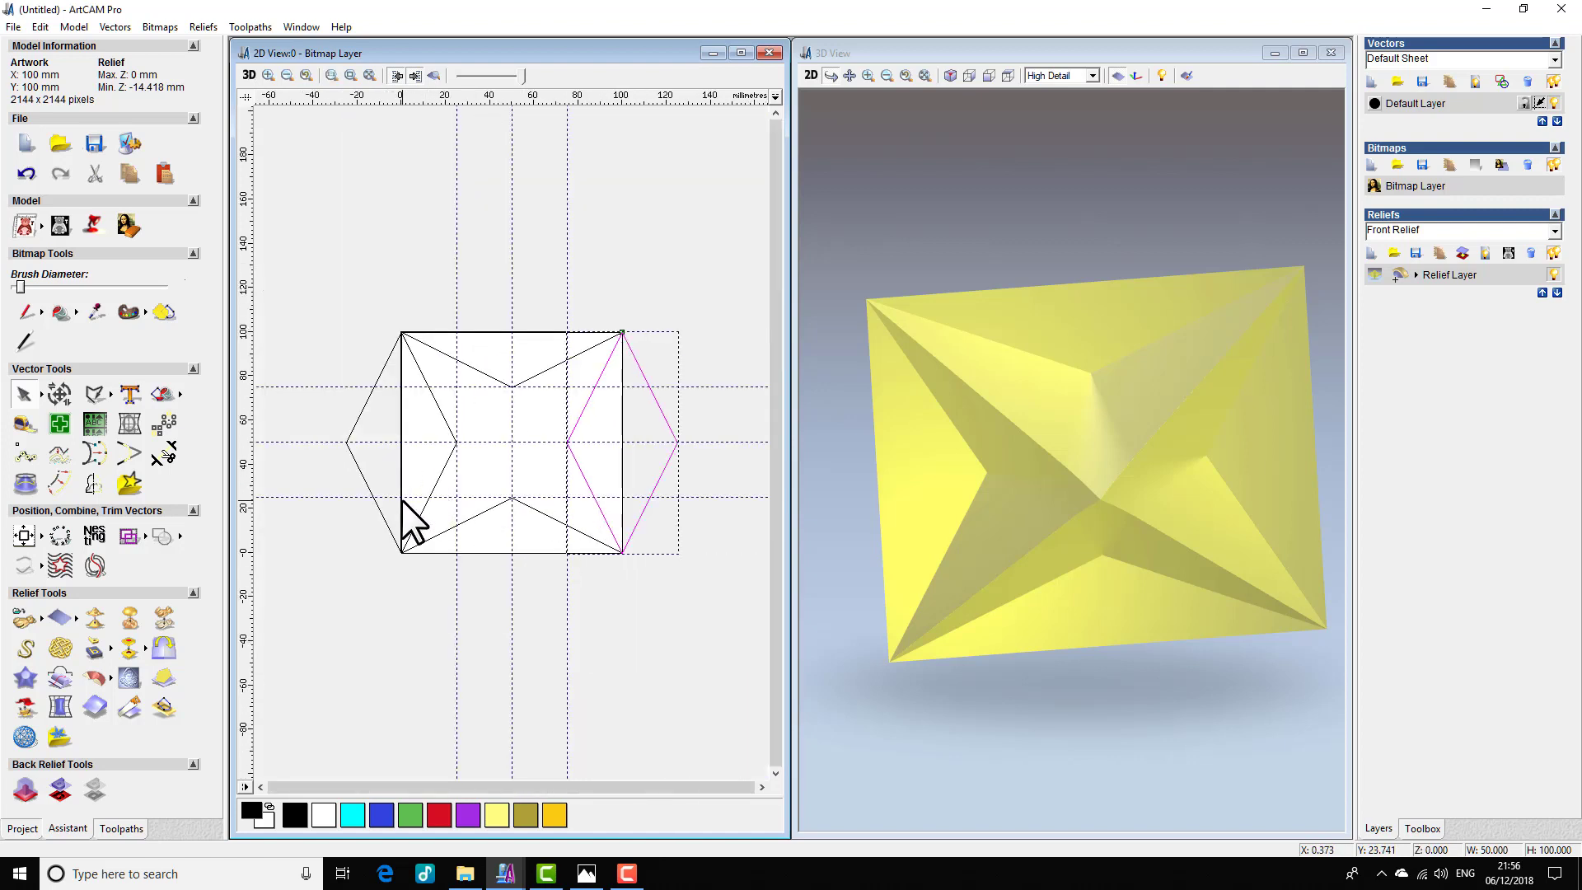
- Rotate a copy of both diamonds by 90 degrees about their common centre onto the square's top and bottom edges
shift+click(356, 421)
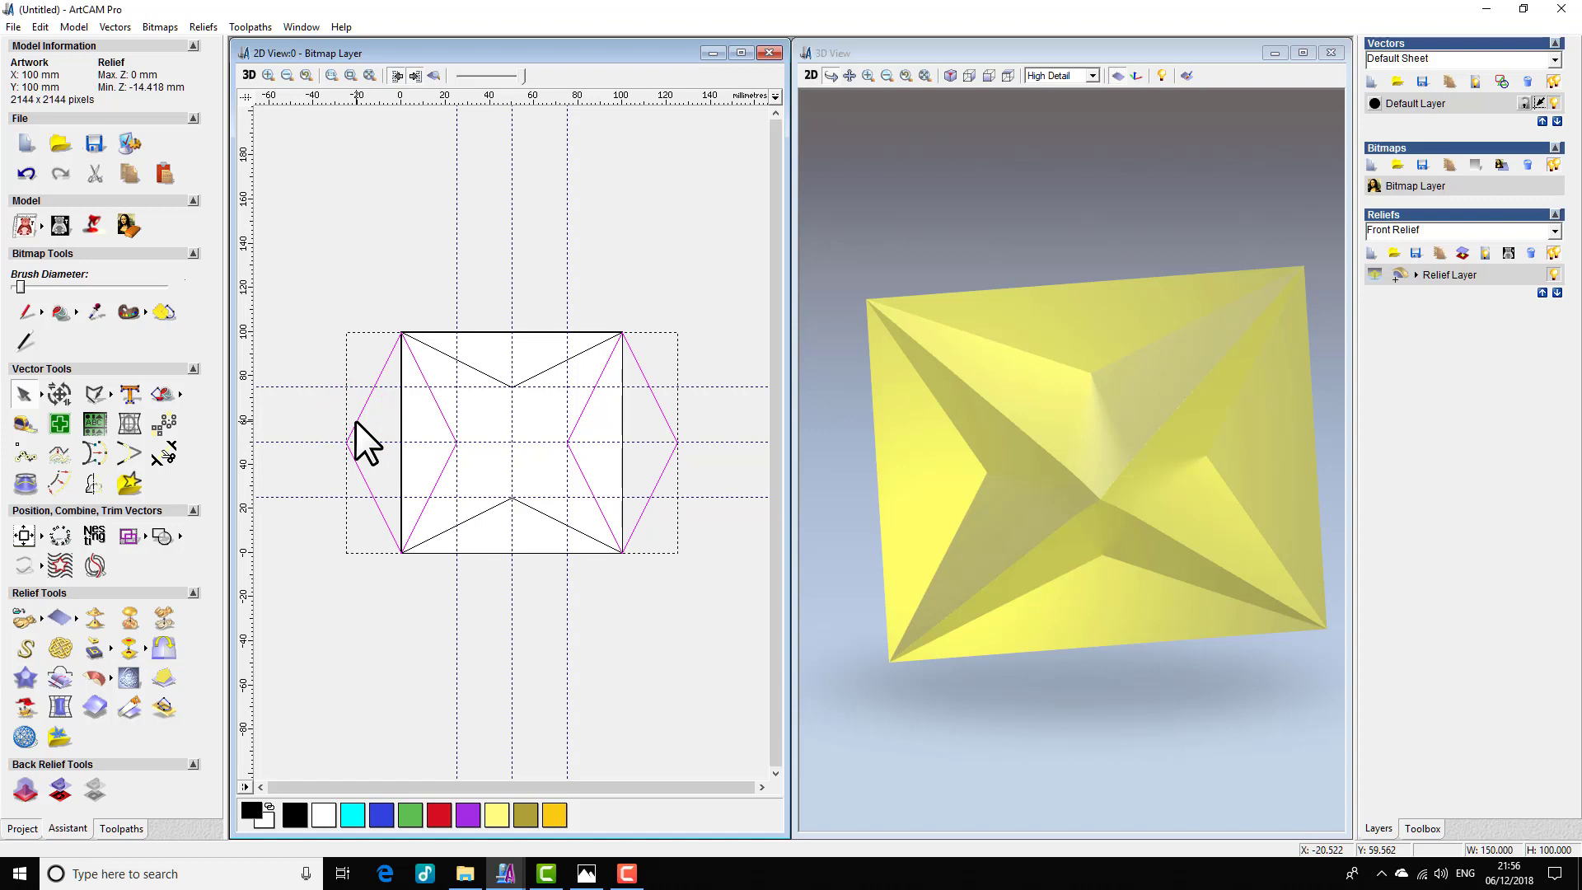
click(400, 378)
key(ctrl+t)
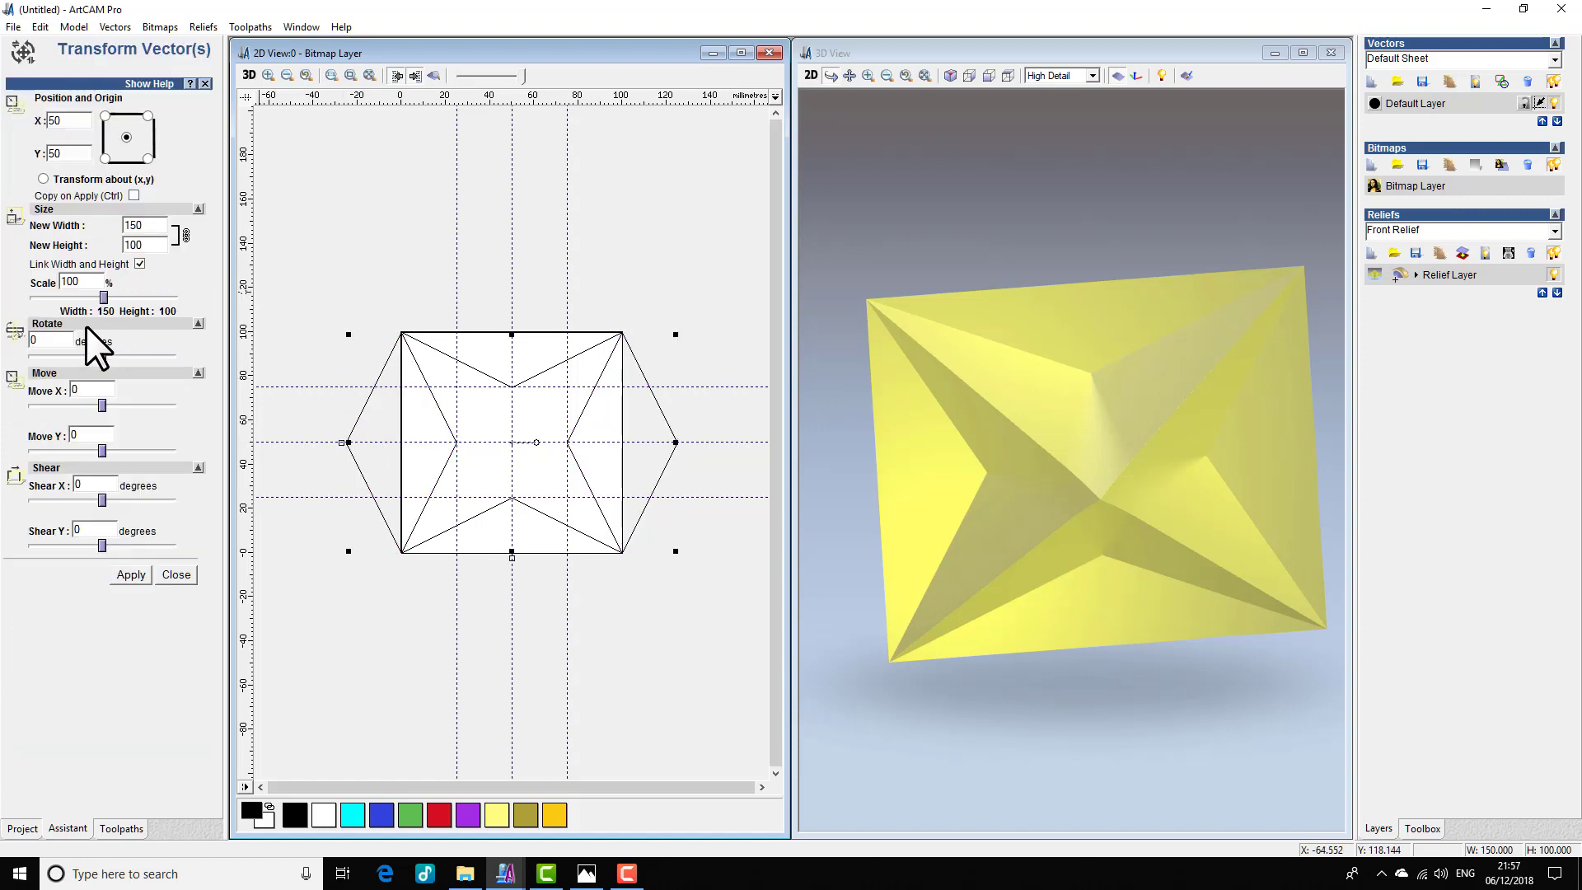
double_click(51, 342)
text(90)
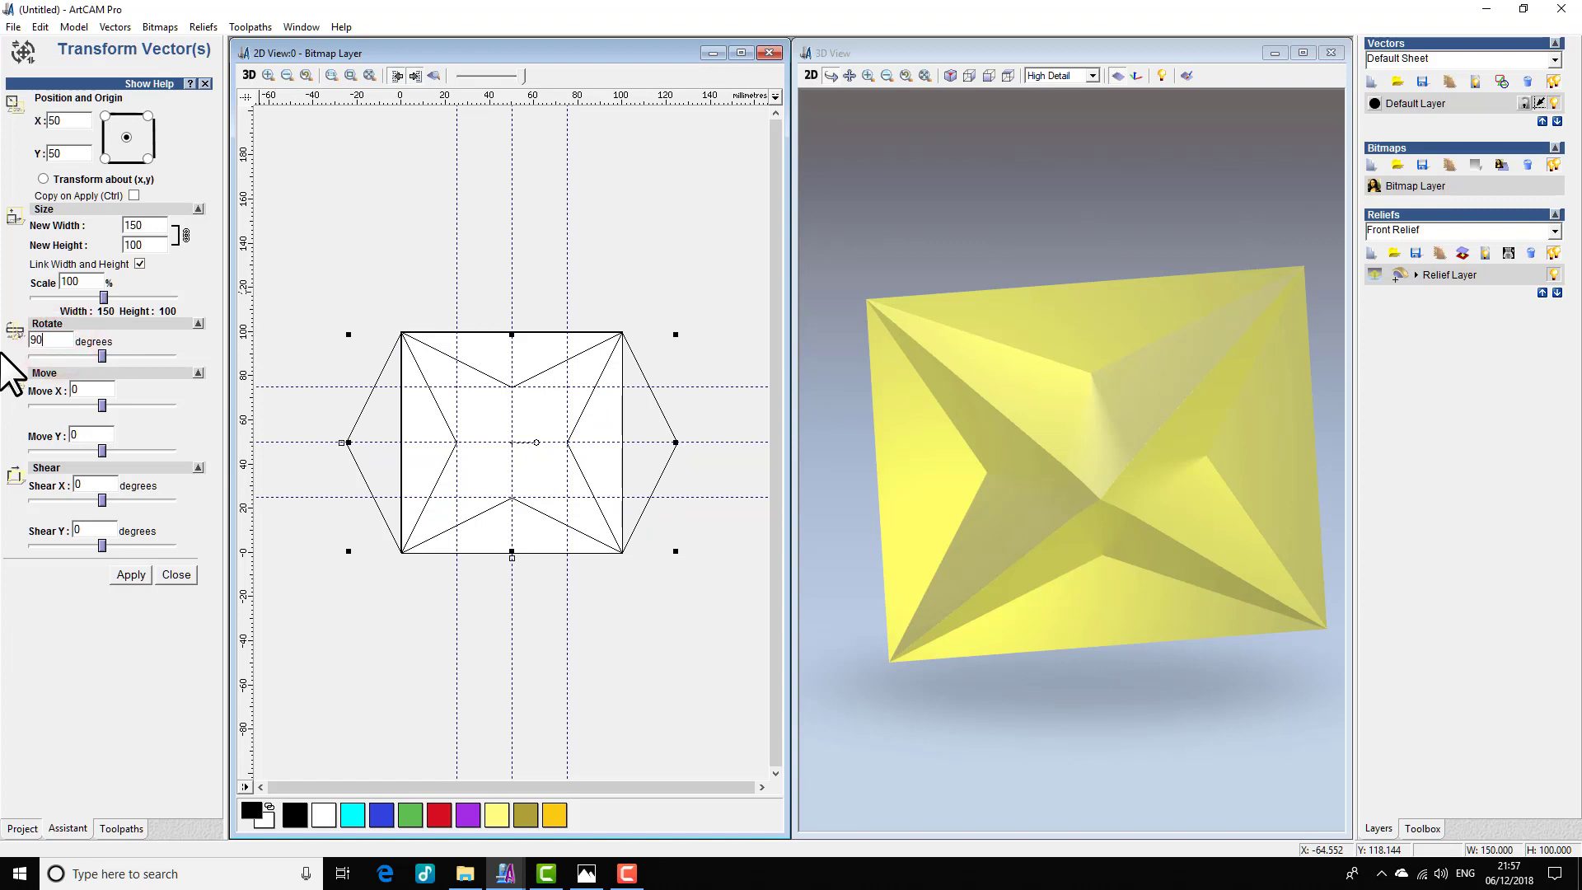
click(125, 577)
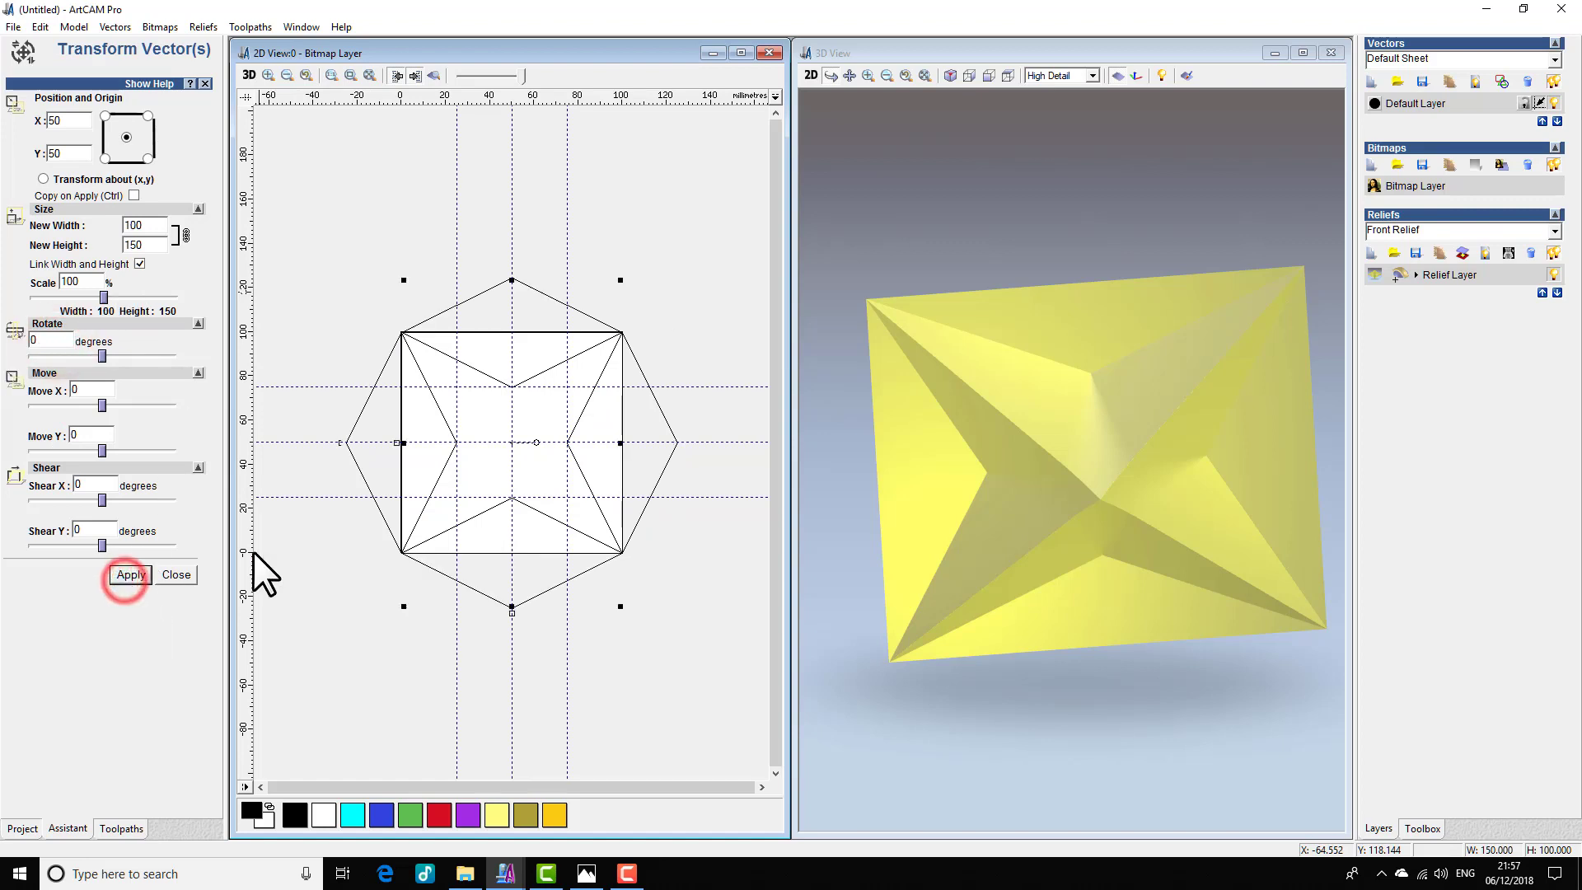
- Subtract a round shape with a 30-degree angle from the relief using all four diamond vectors in the Shape Editor
click(378, 276)
click(439, 315)
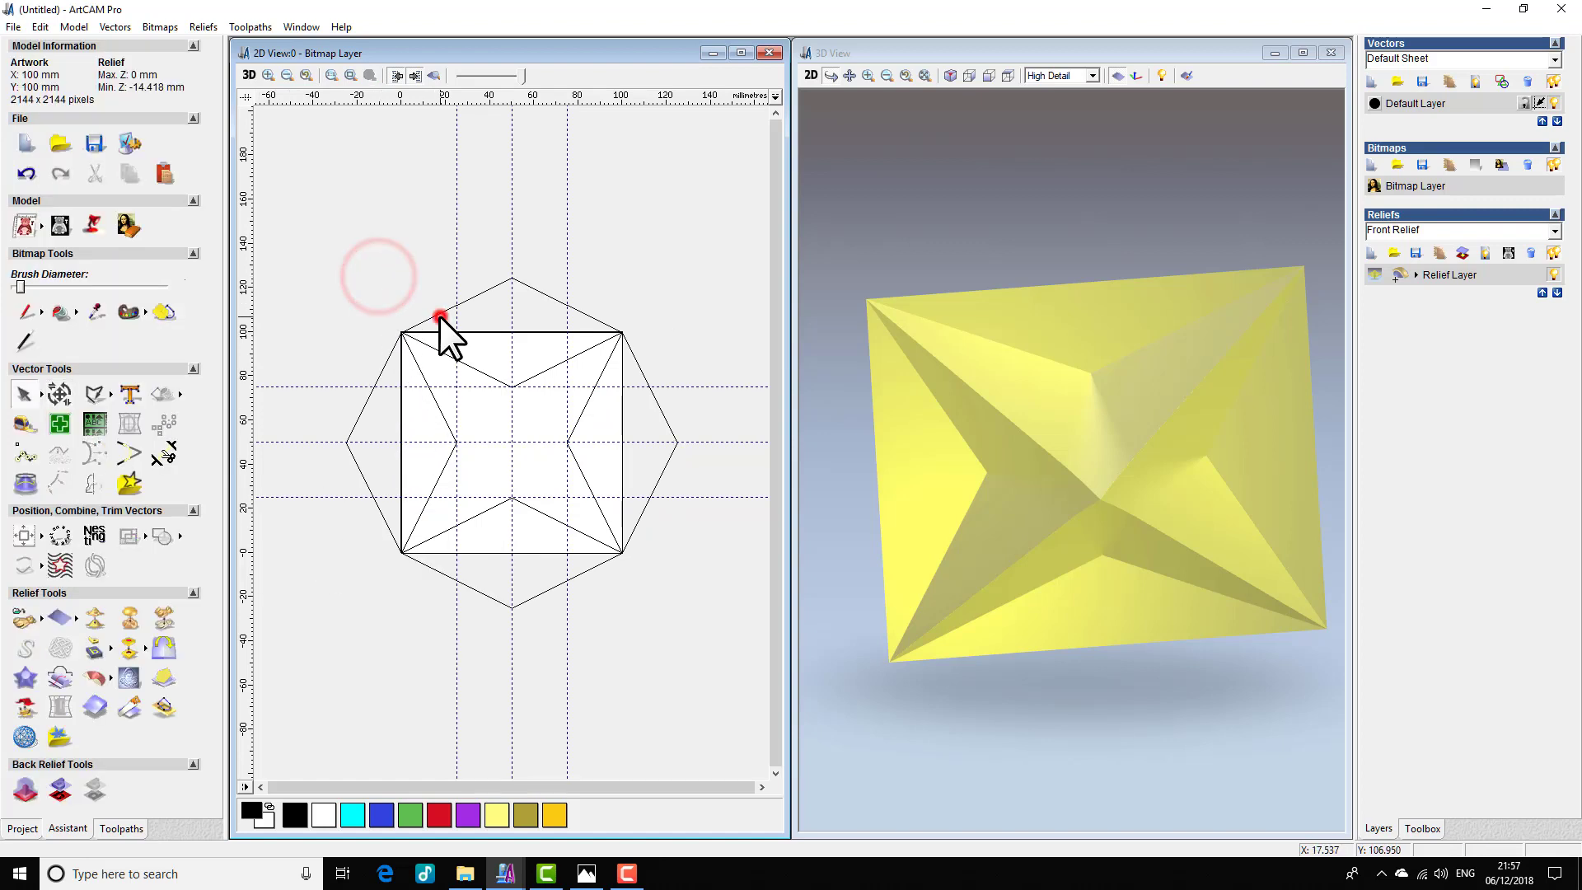
click(437, 314)
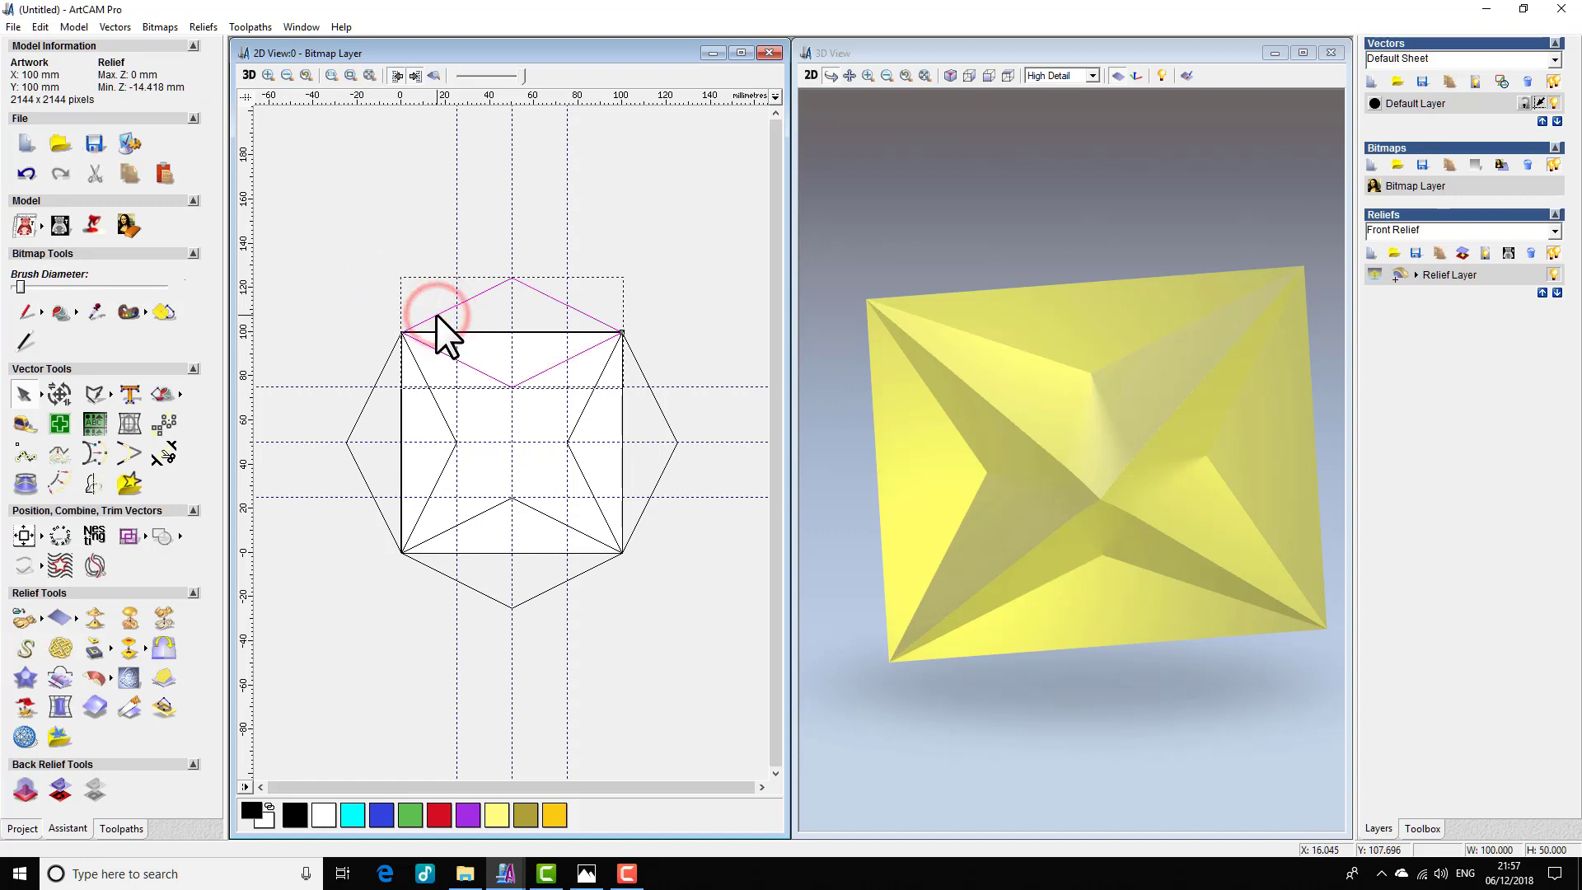
shift+click(381, 373)
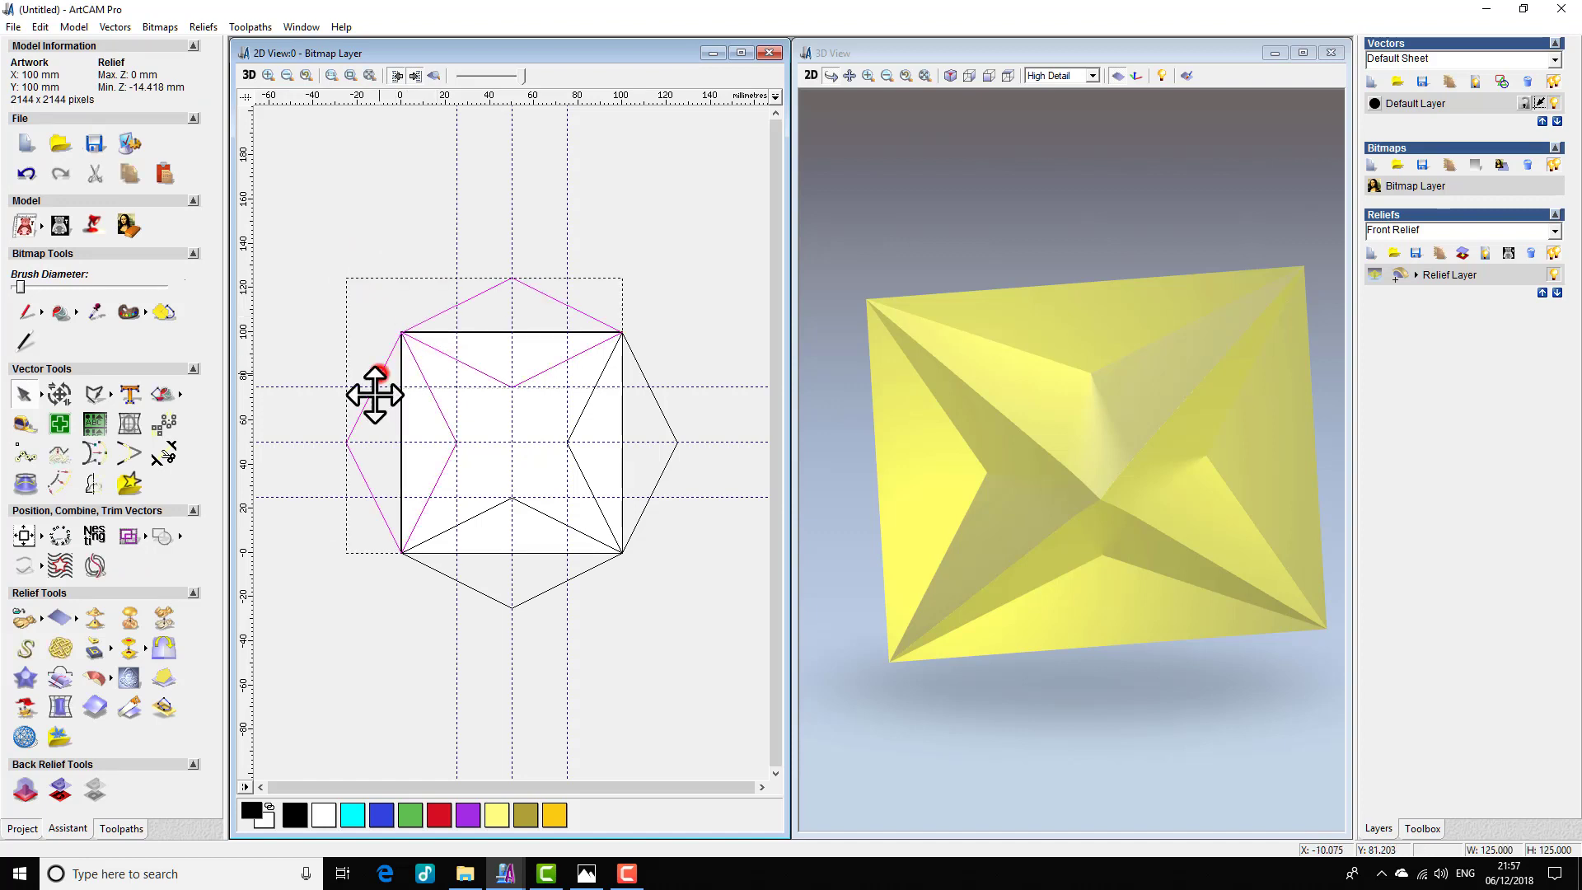
shift+click(442, 572)
shift+click(664, 472)
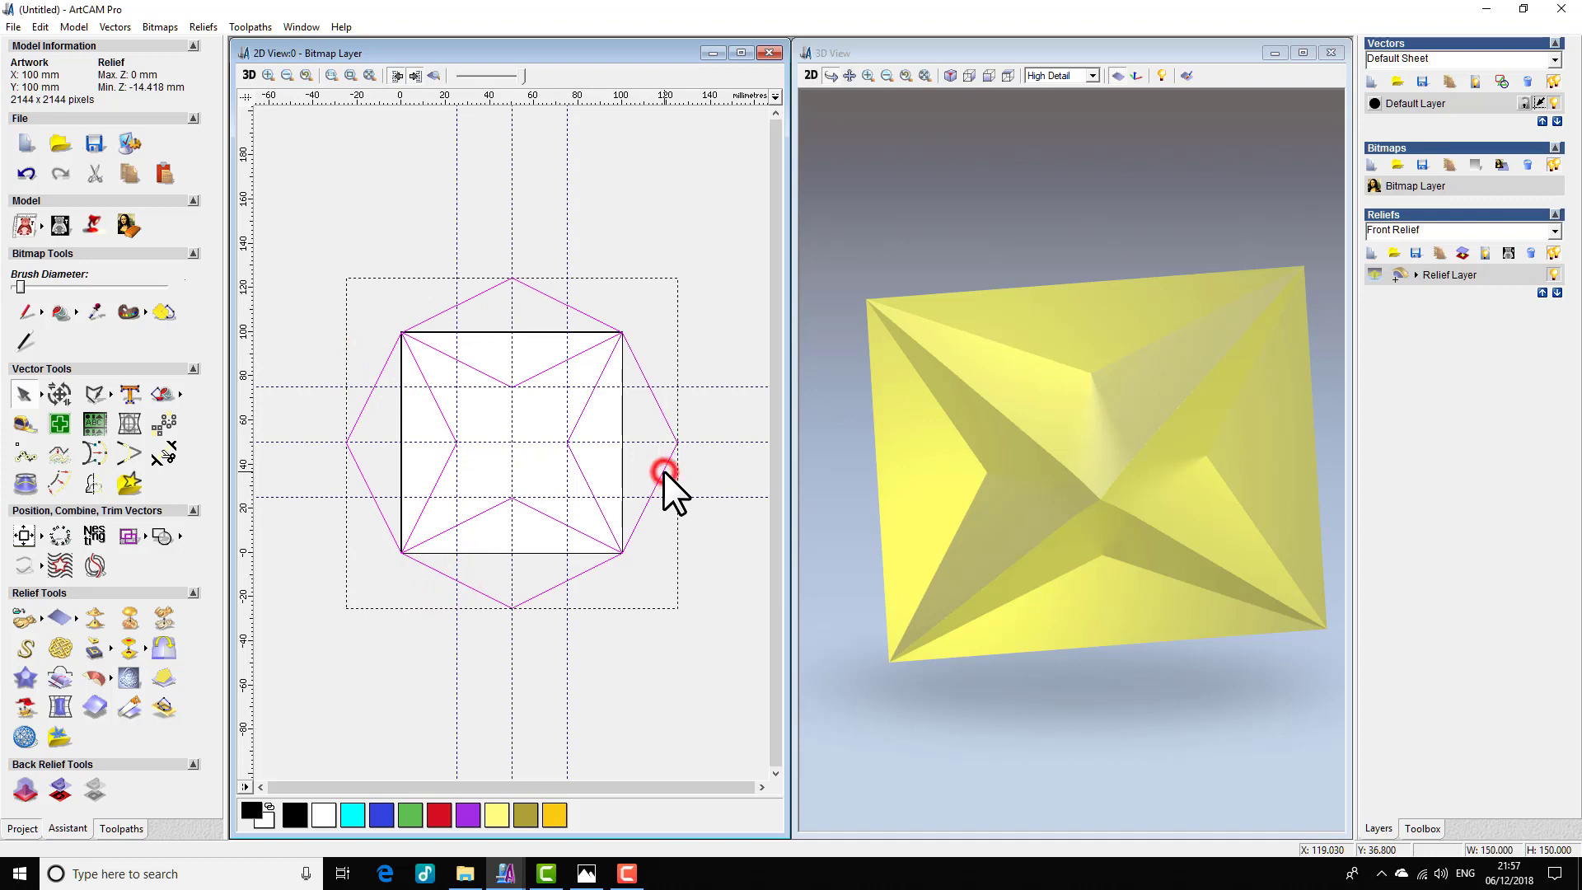
double_click(541, 289)
click(1136, 186)
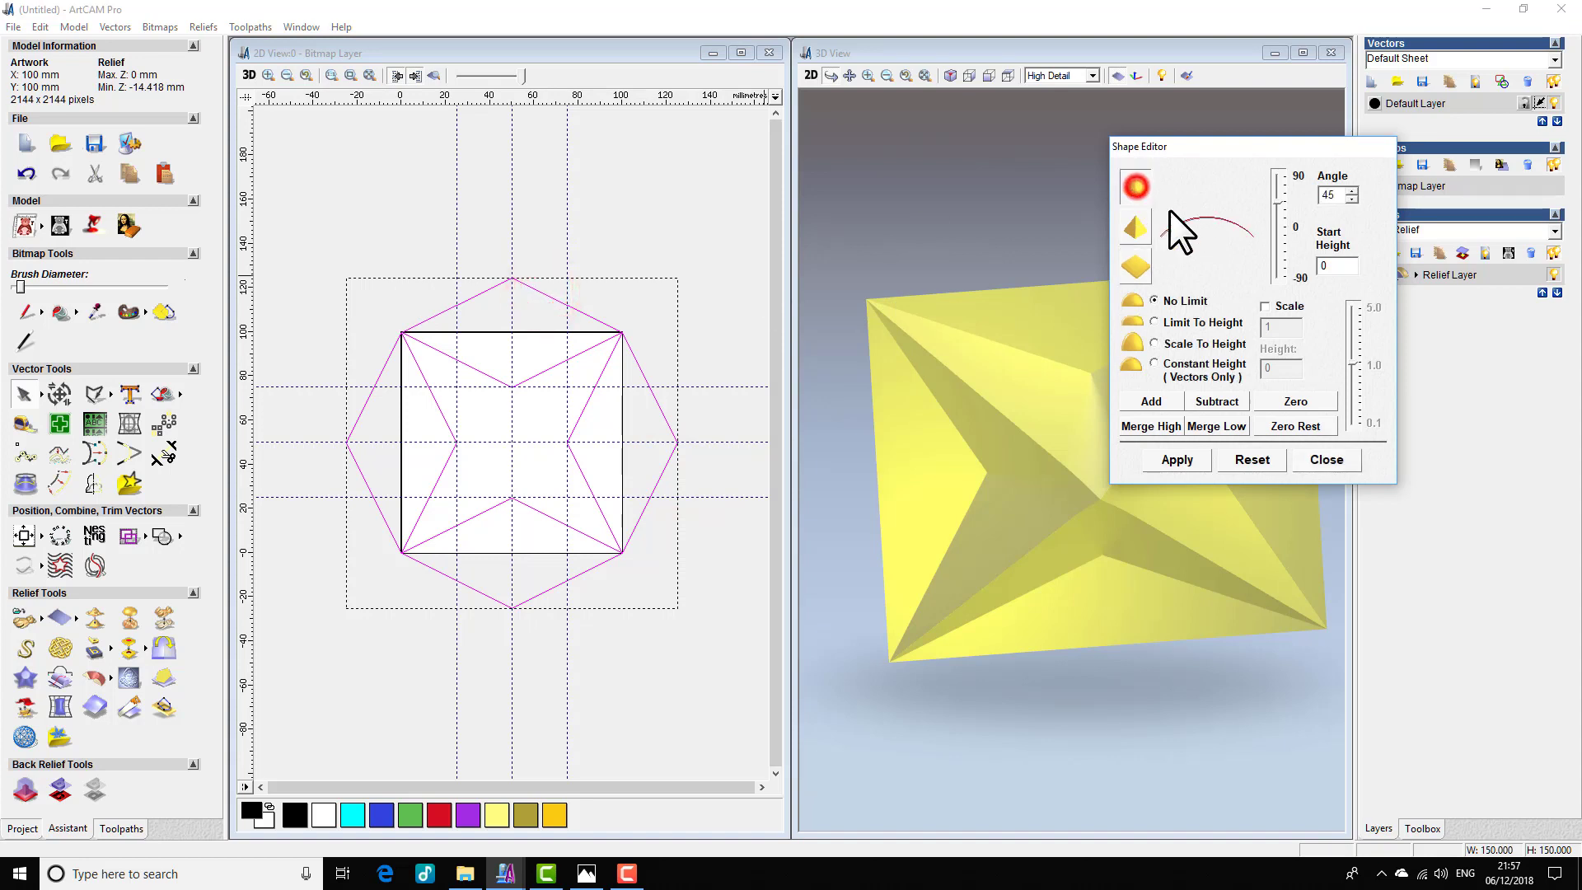
double_click(1331, 195)
text(30)
click(1223, 400)
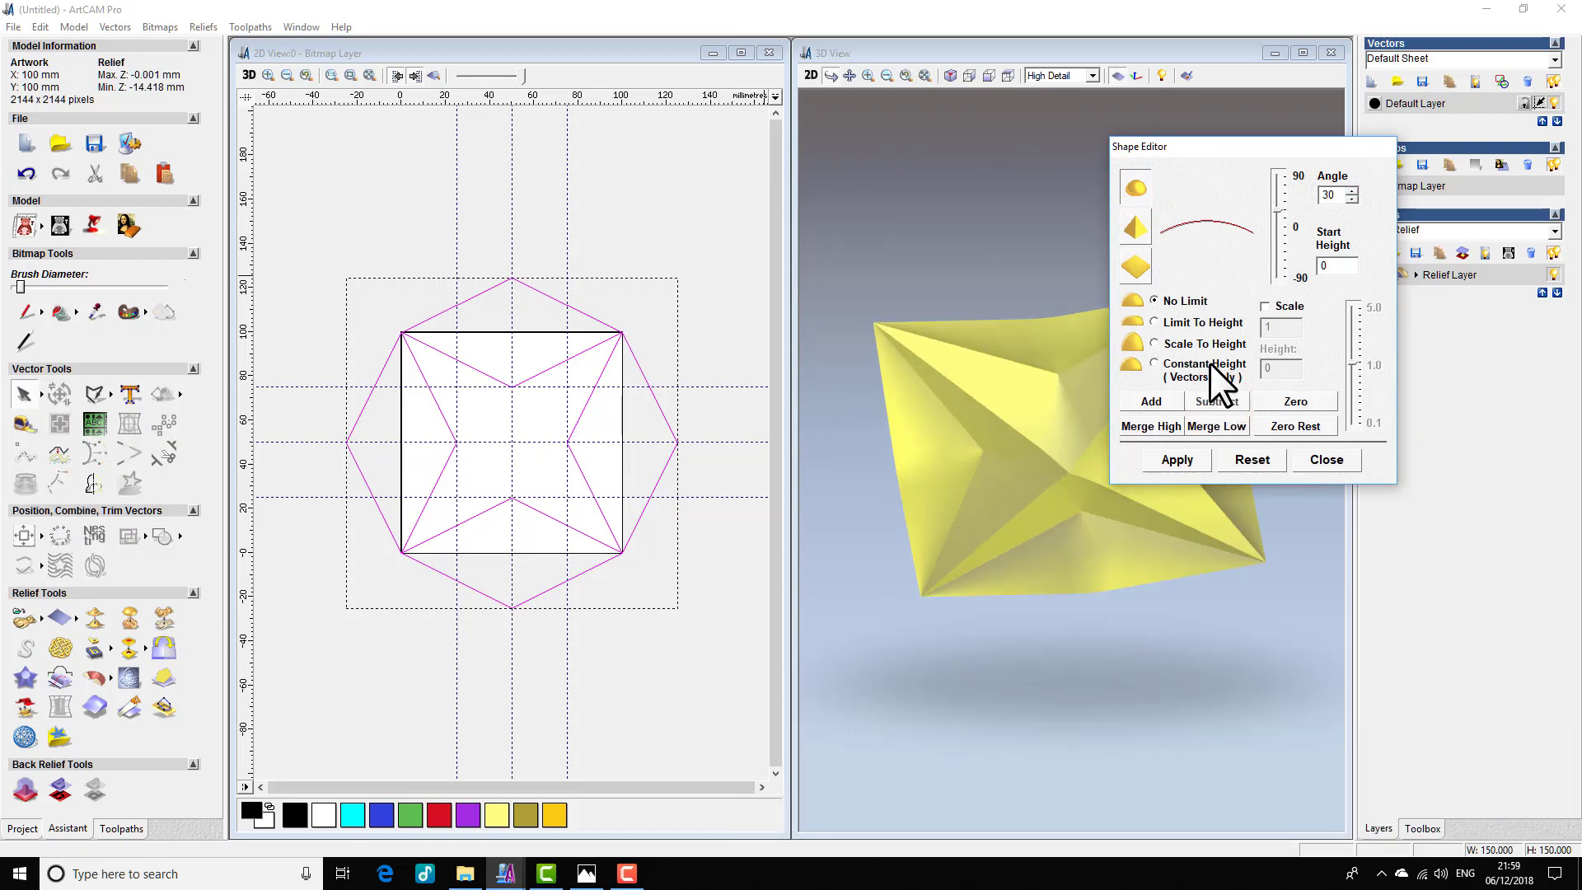
click(1344, 452)
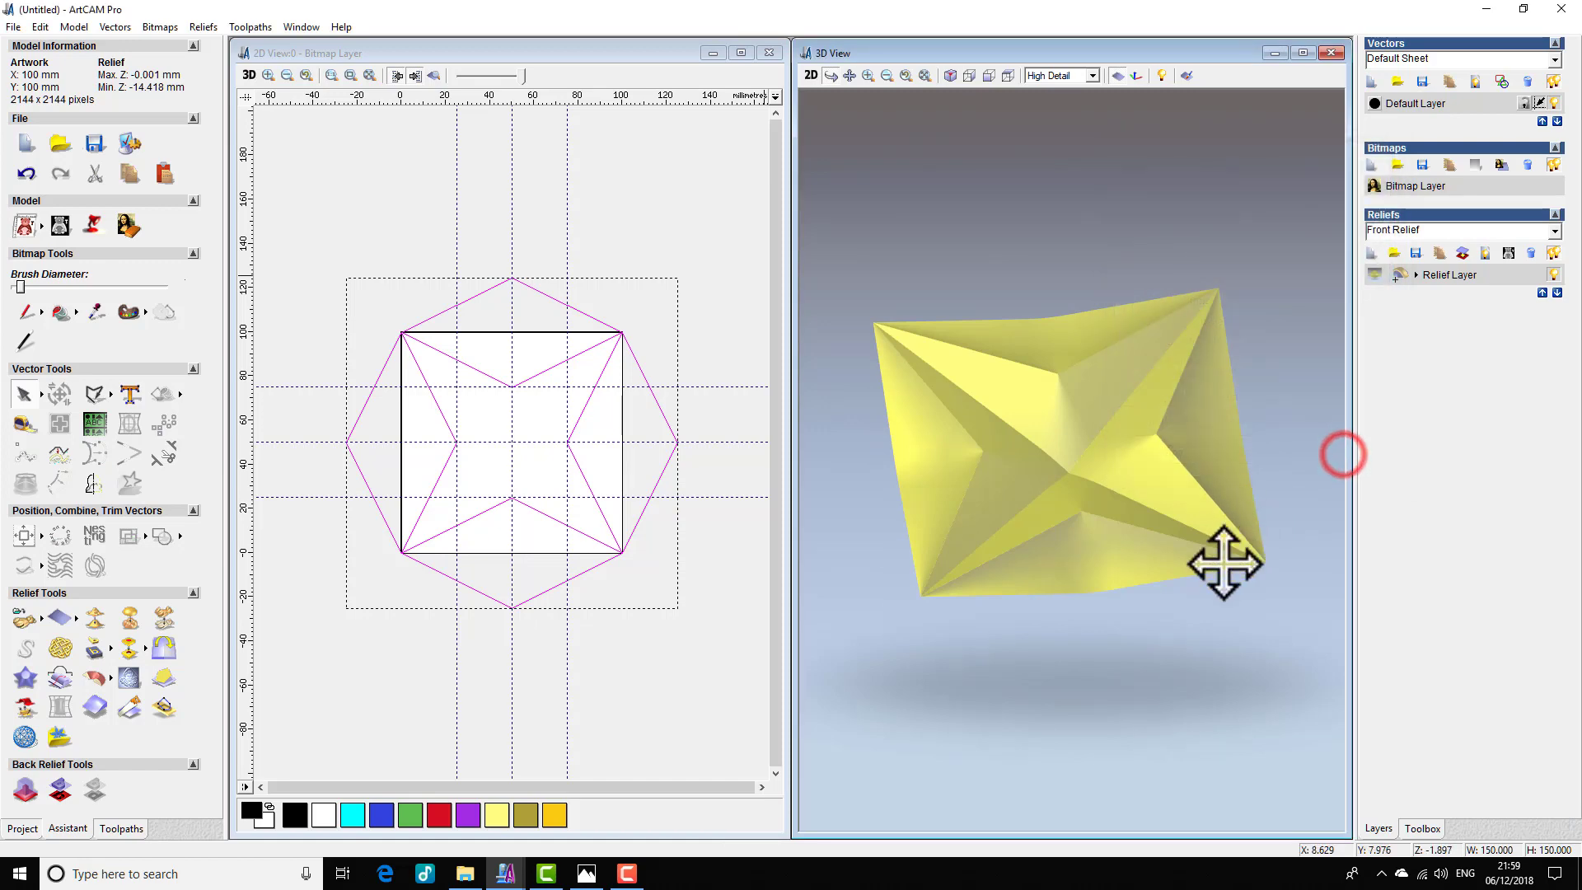
- Examine the star and the curved recesses of the relief from above and from several angles in the 3D view
drag(1219, 566, 1046, 536)
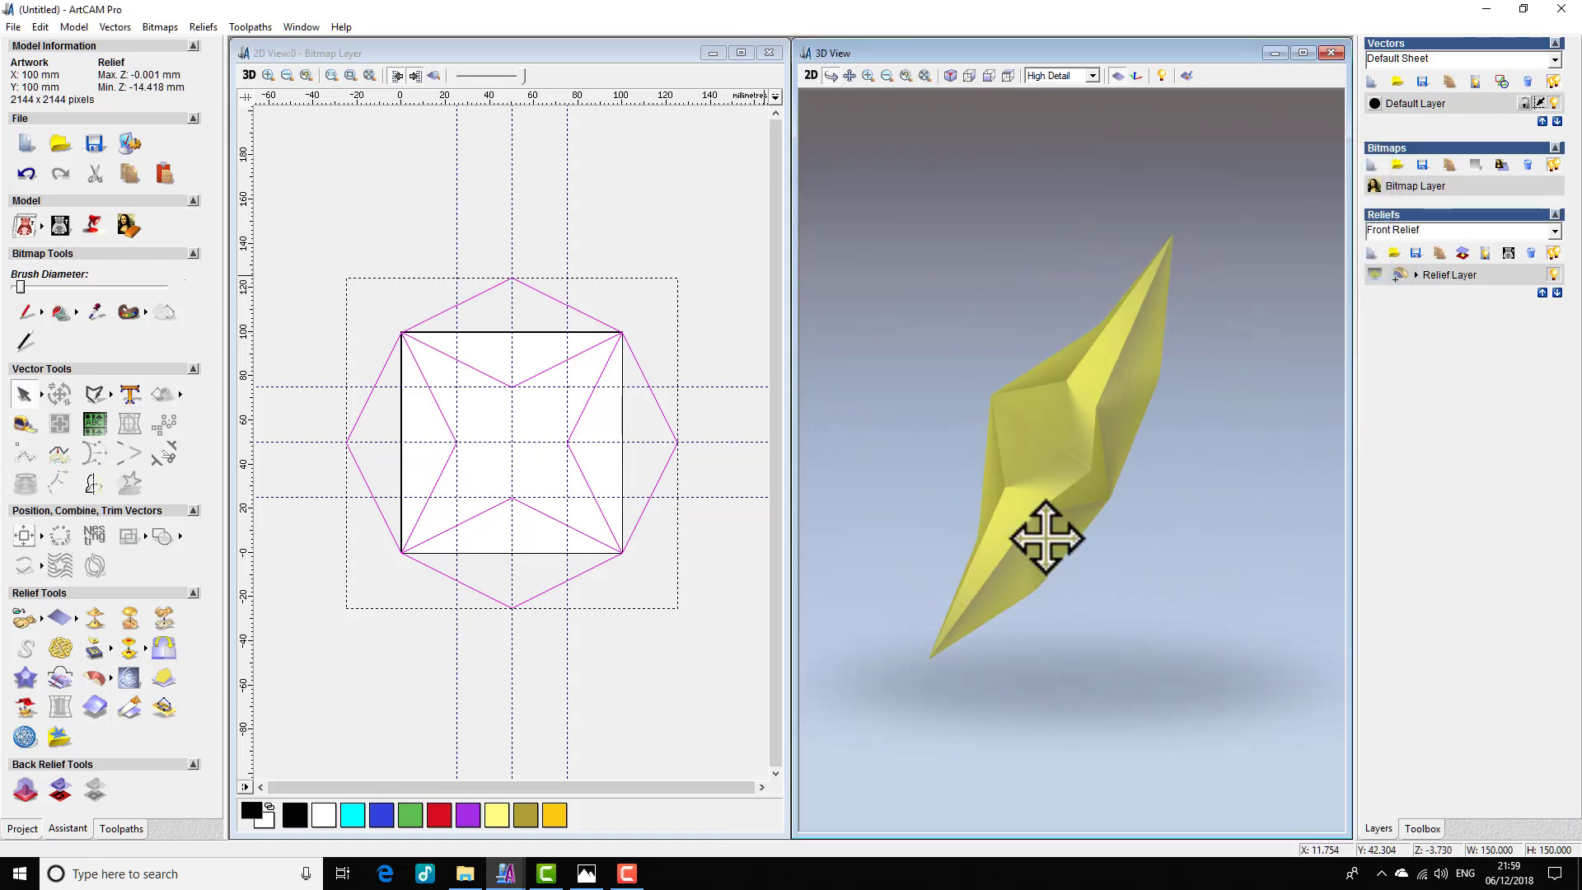
click(1005, 76)
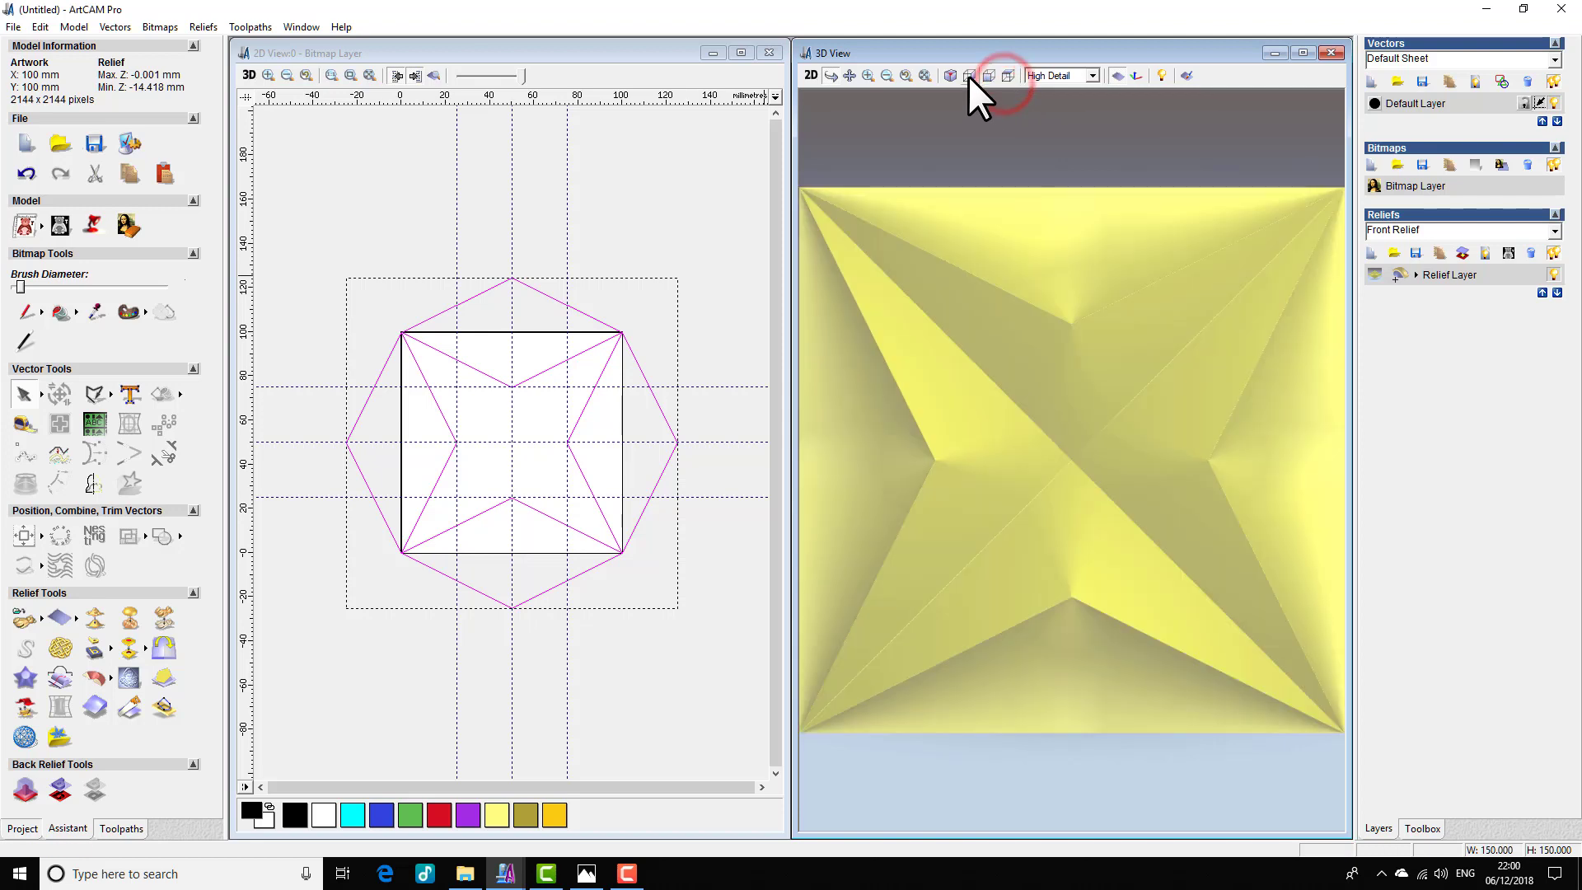
click(969, 75)
drag(1130, 420, 1083, 527)
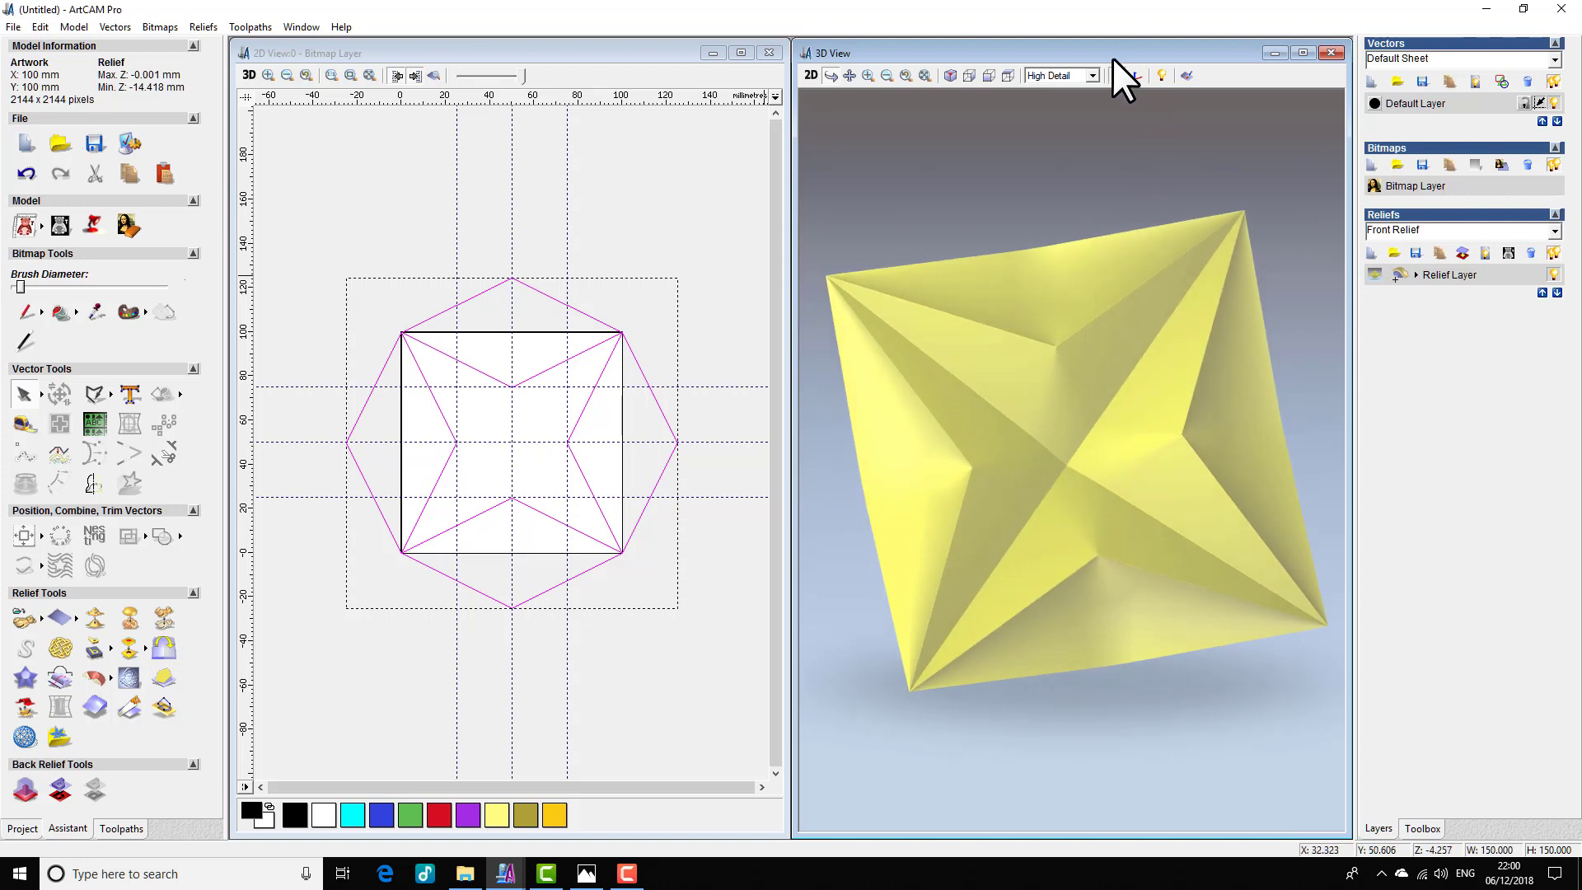
click(1008, 75)
scroll(1072, 165, down, 2)
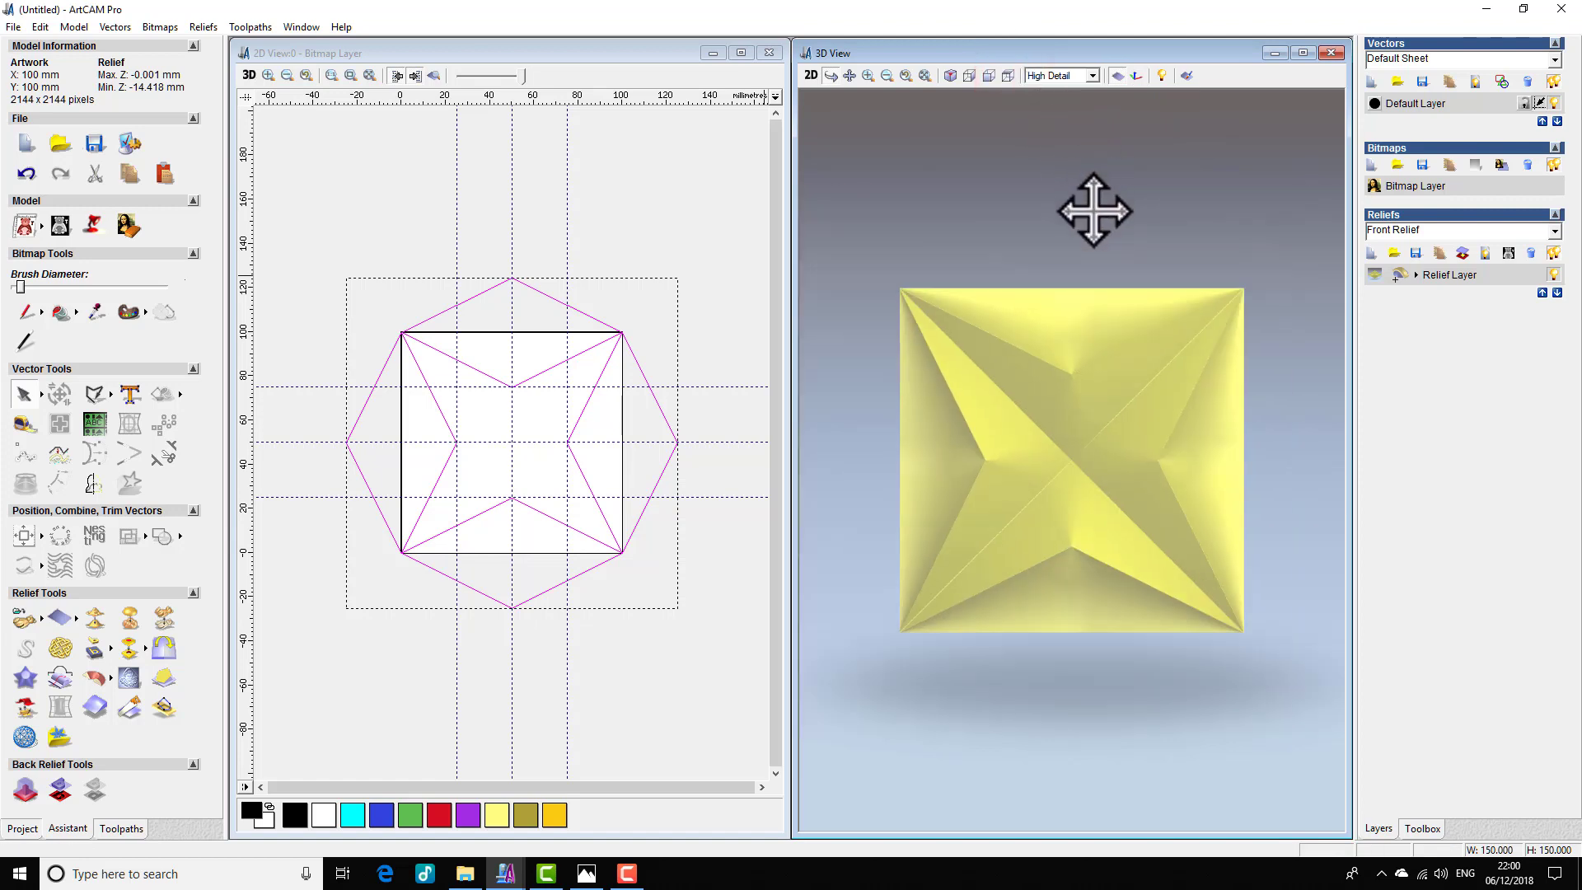
drag(1094, 210, 1126, 252)
click(1009, 75)
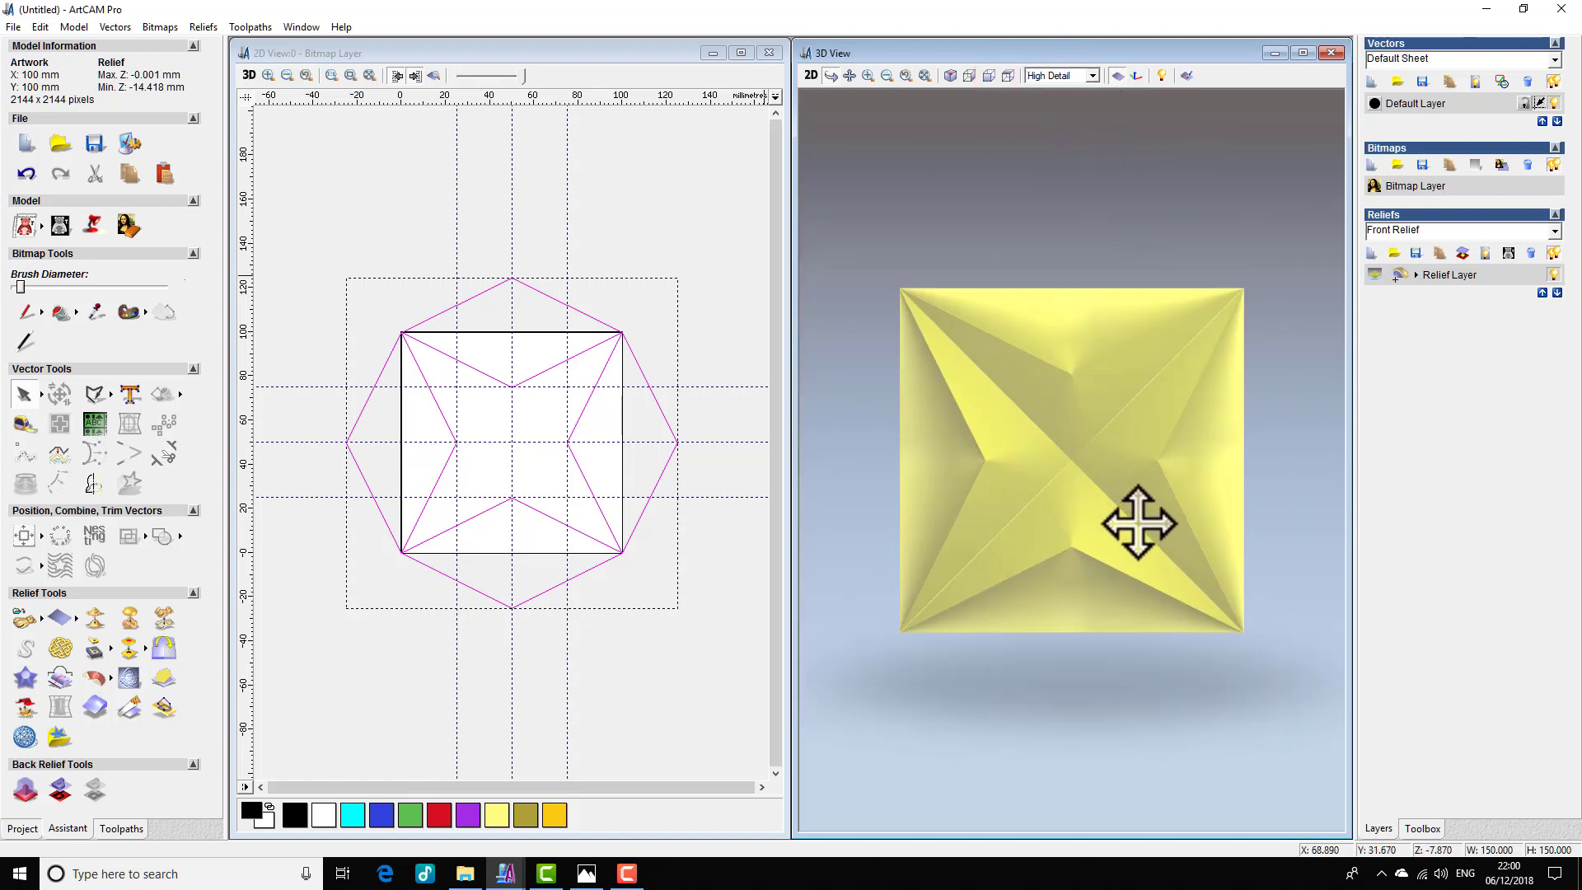
drag(1139, 524, 1071, 159)
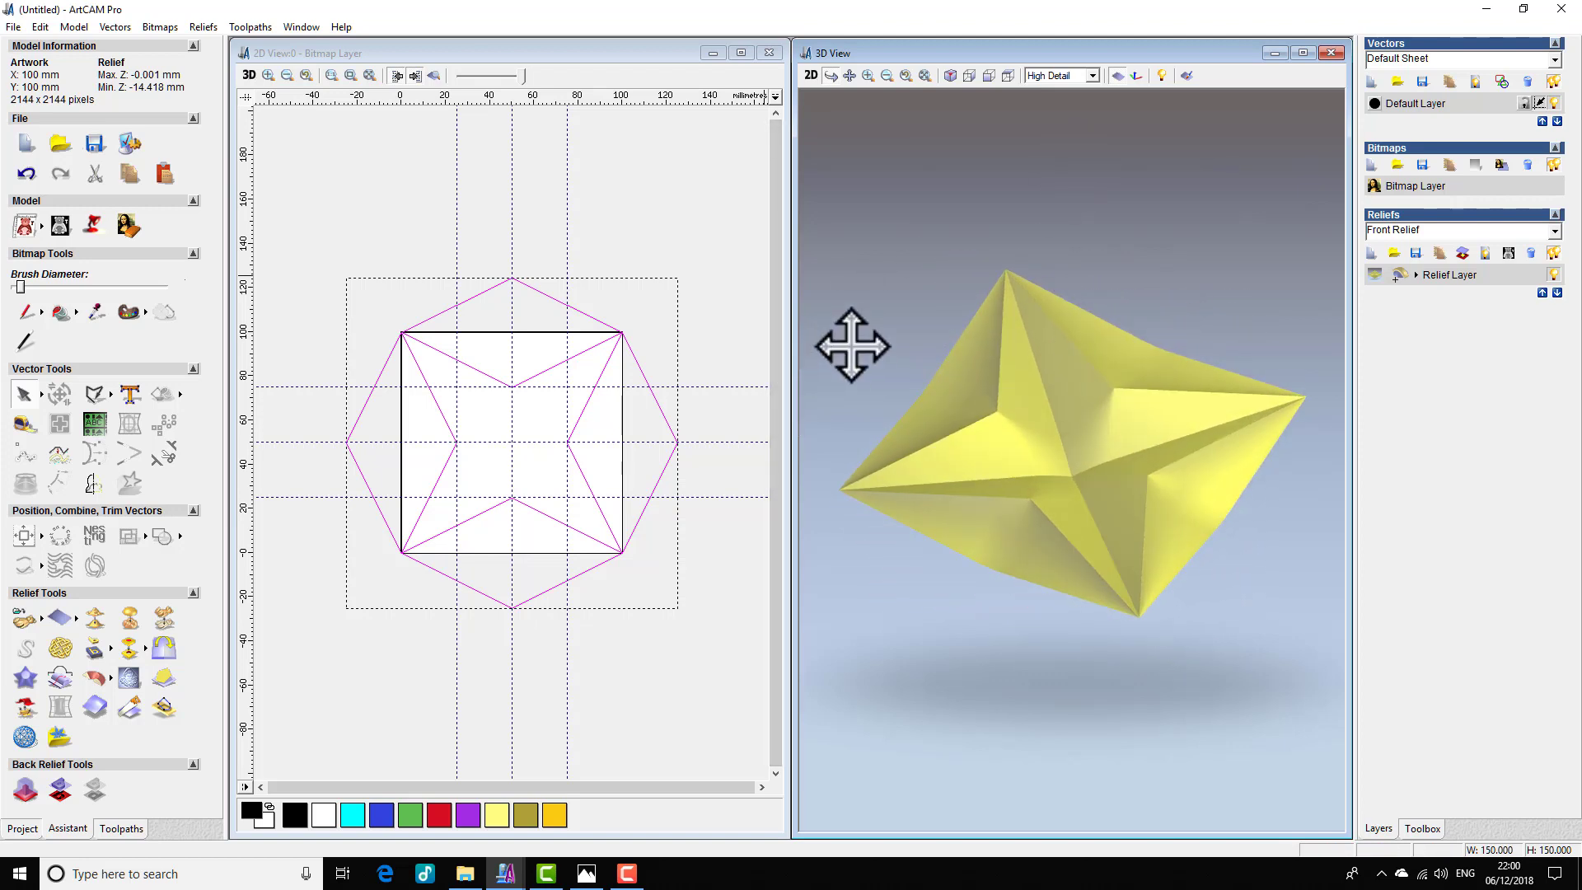
- Undo the last operation and zero the relief outside the square border vector
key(ctrl+z)
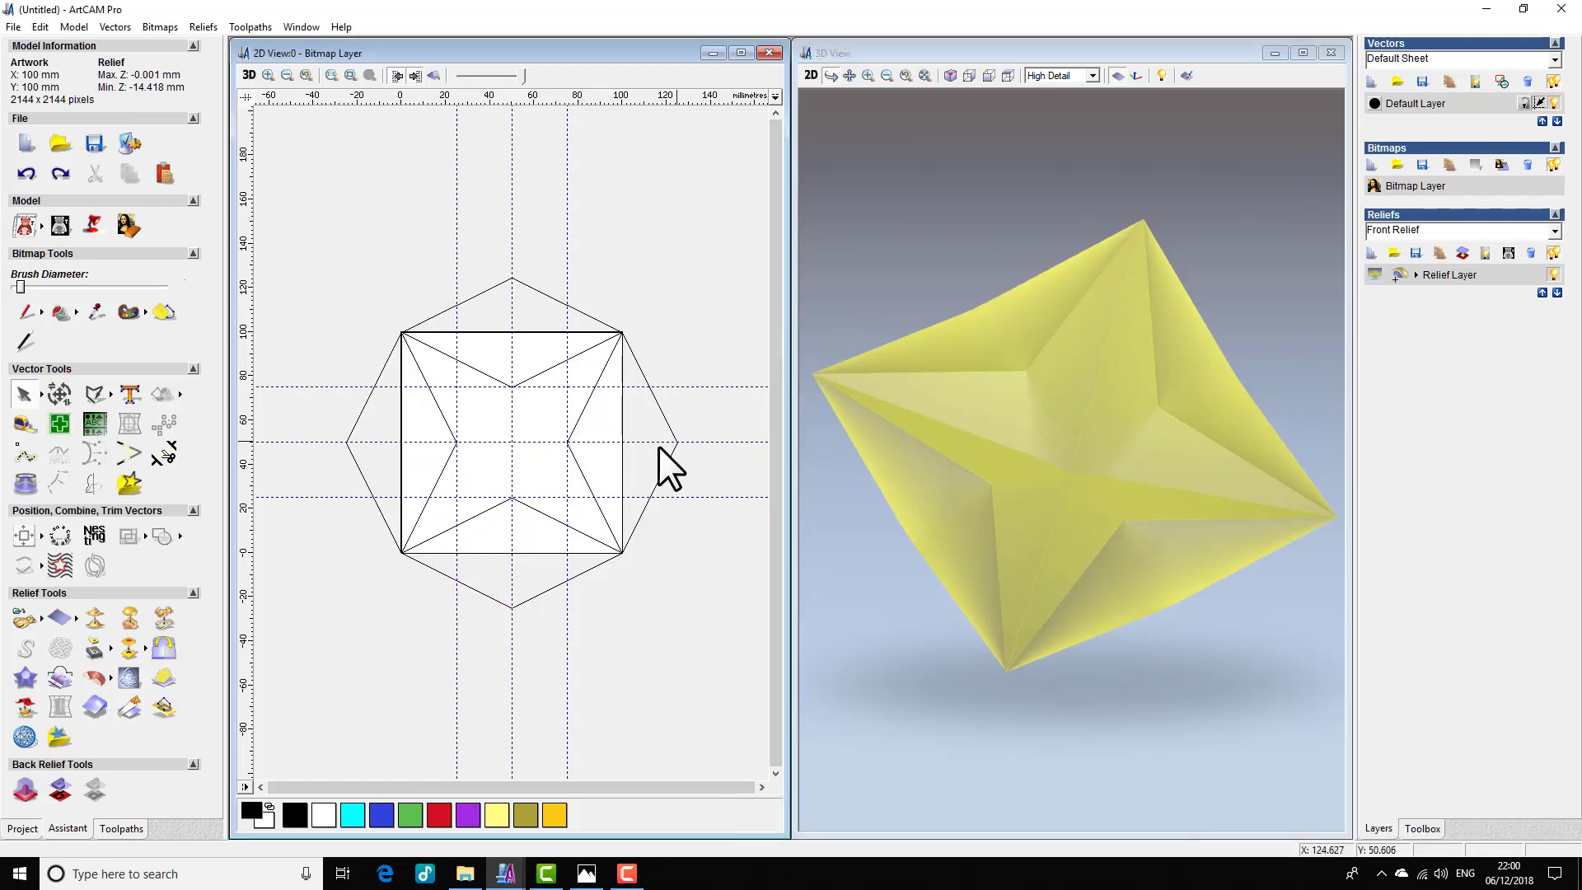
click(620, 429)
double_click(620, 427)
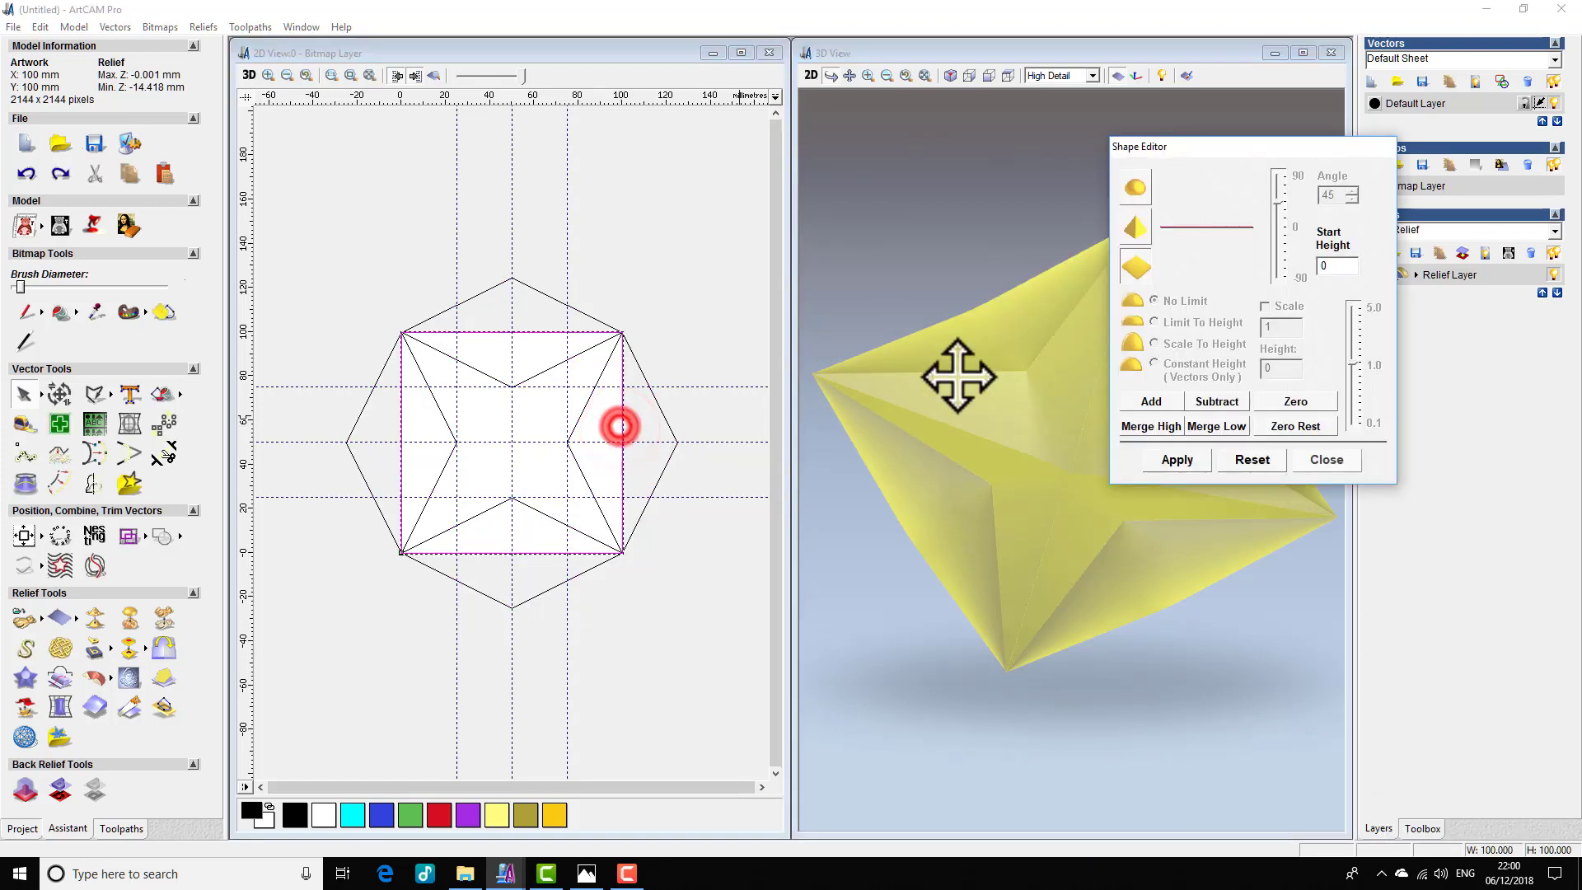
click(1286, 427)
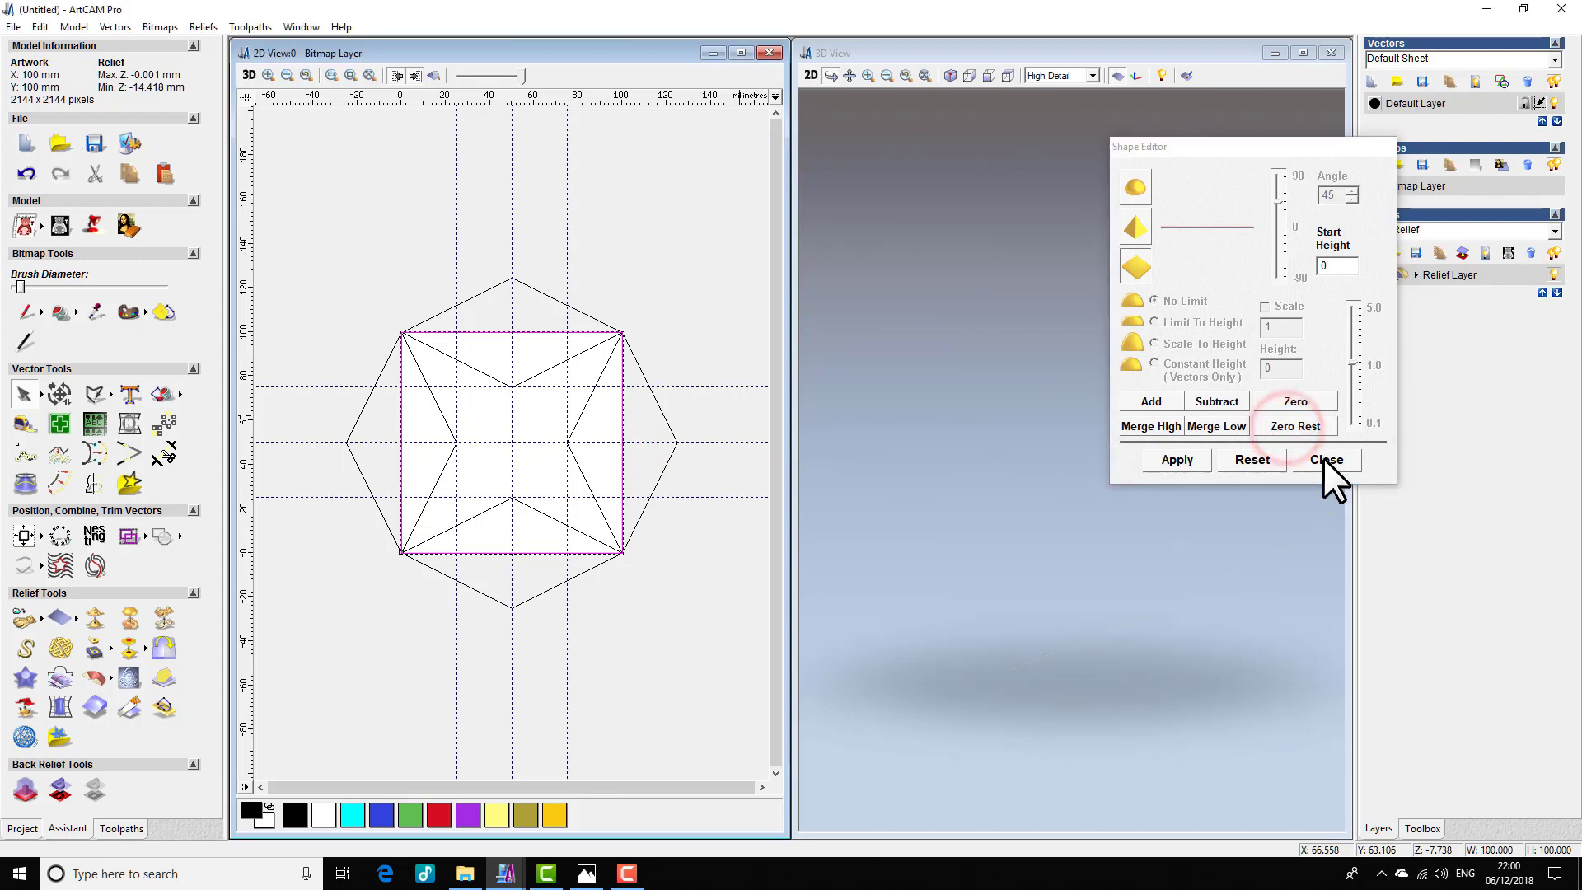
click(1324, 458)
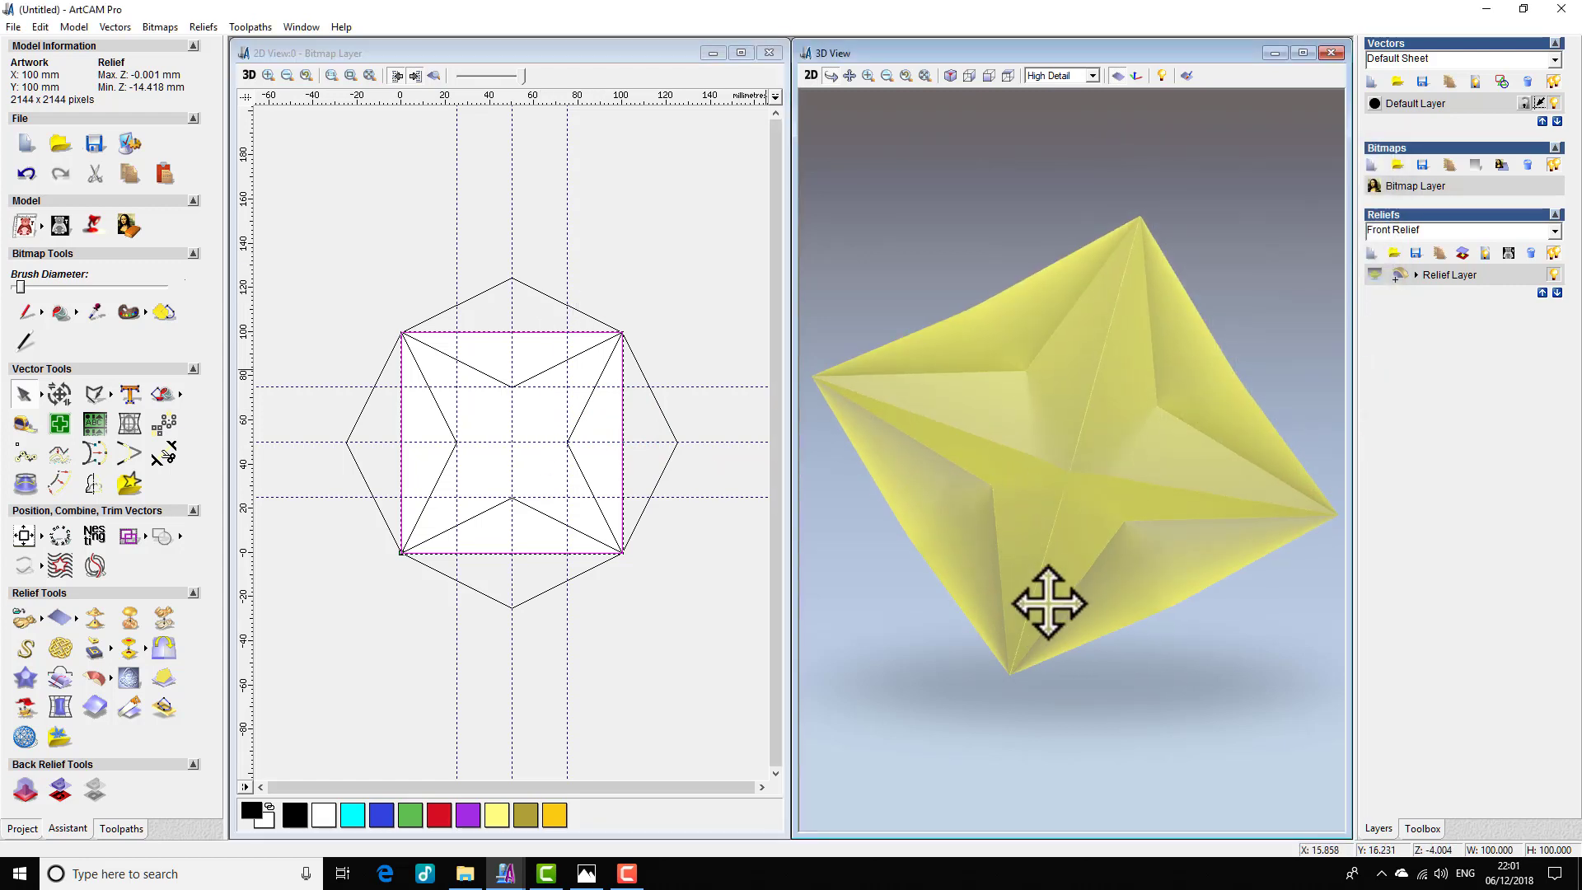
- Save the composite relief as C in the ARTCAM folder and close the model without saving its changes
drag(1046, 601, 852, 549)
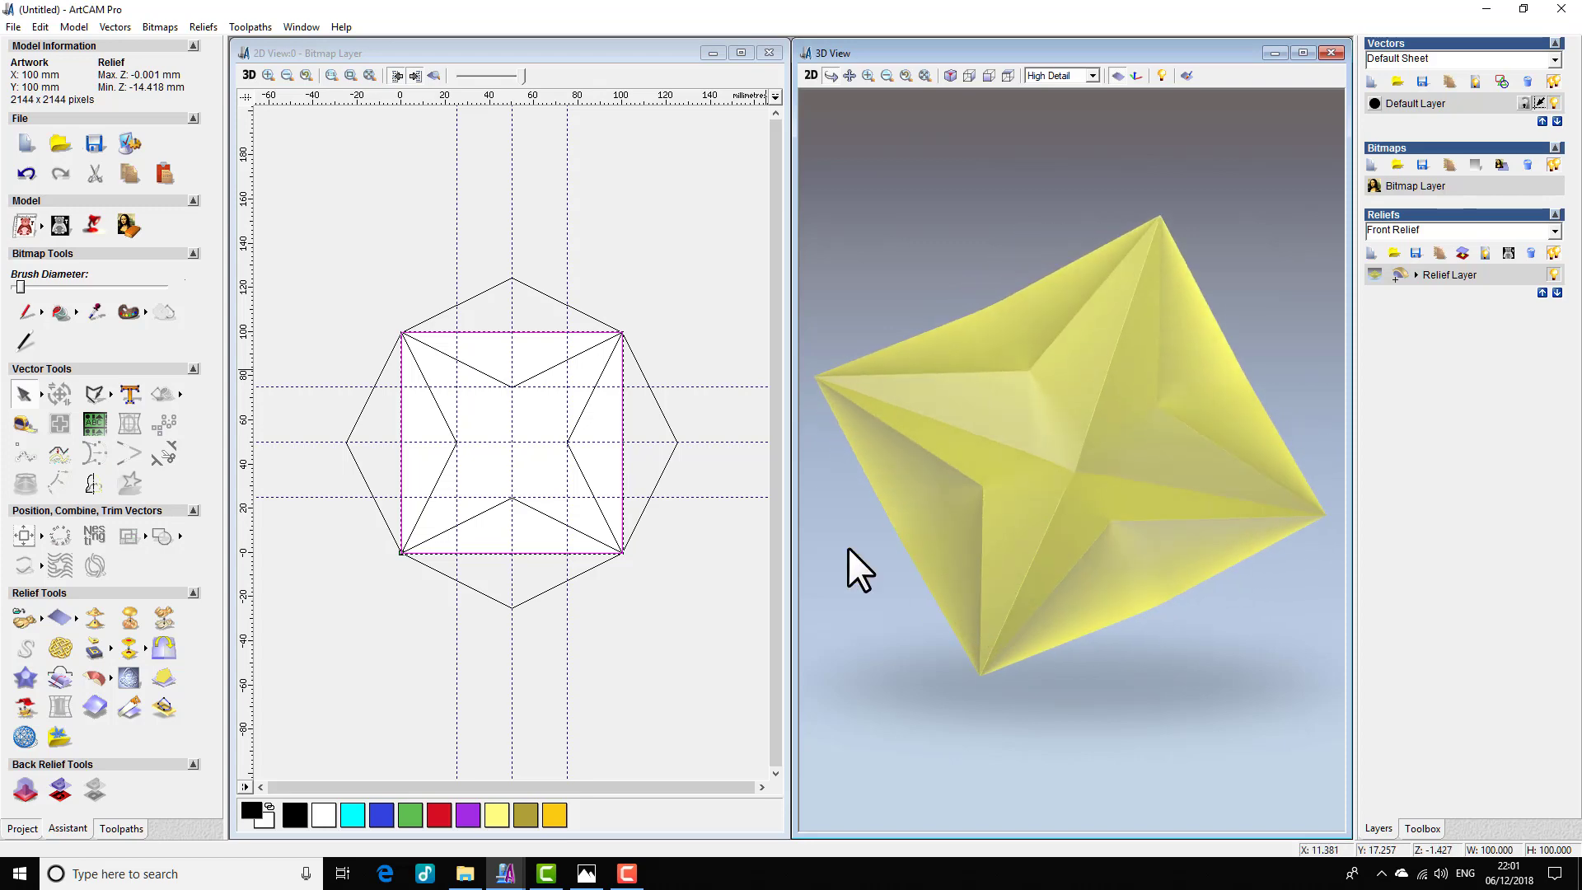
click(38, 618)
click(81, 617)
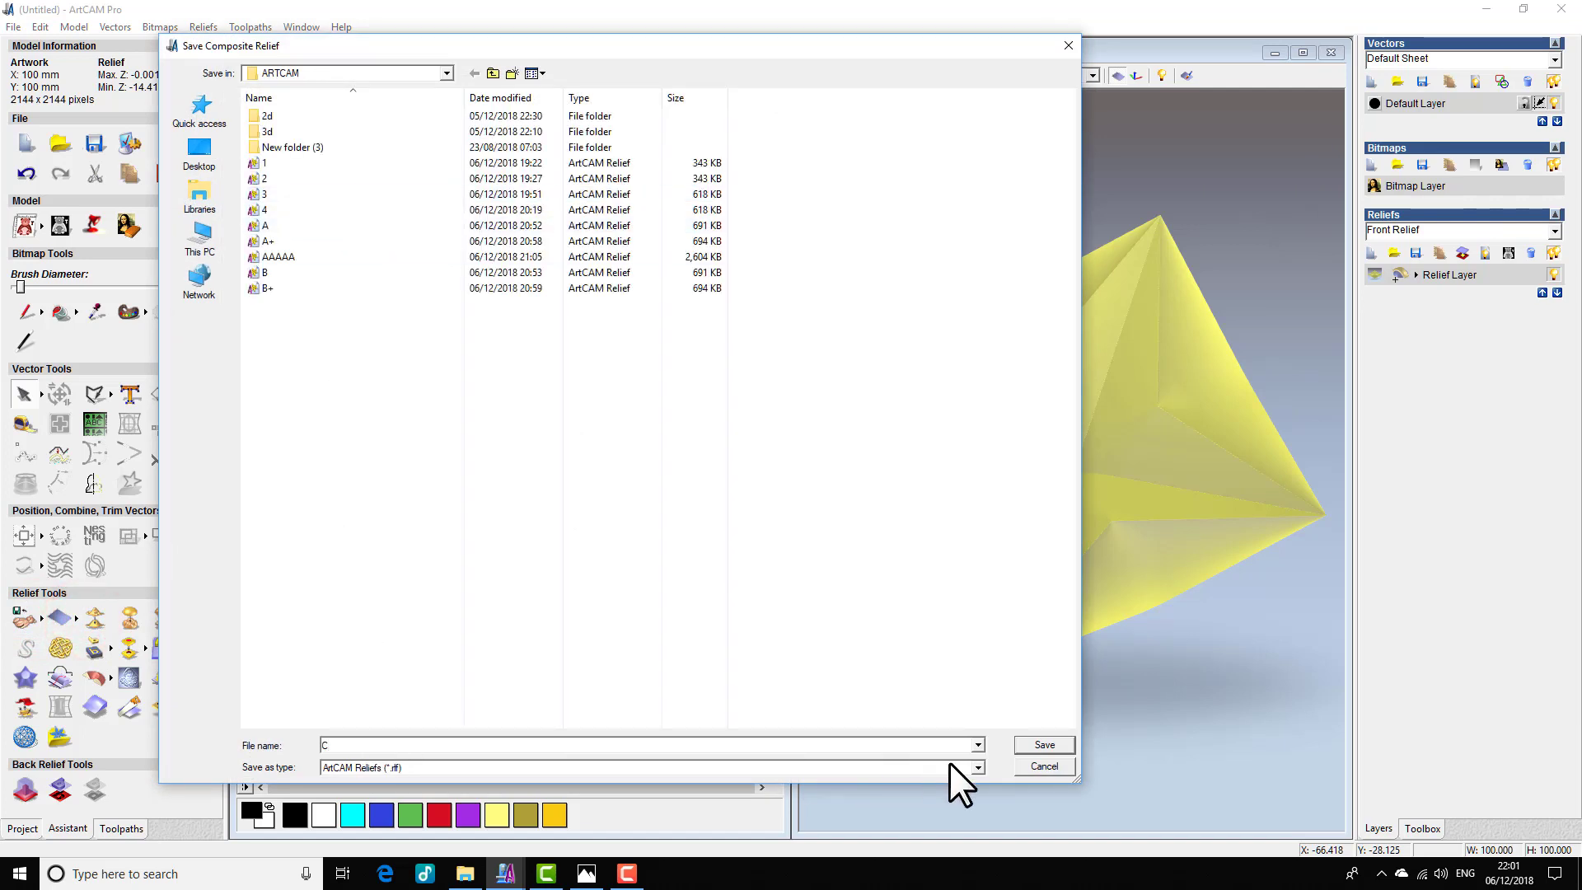
click(1037, 744)
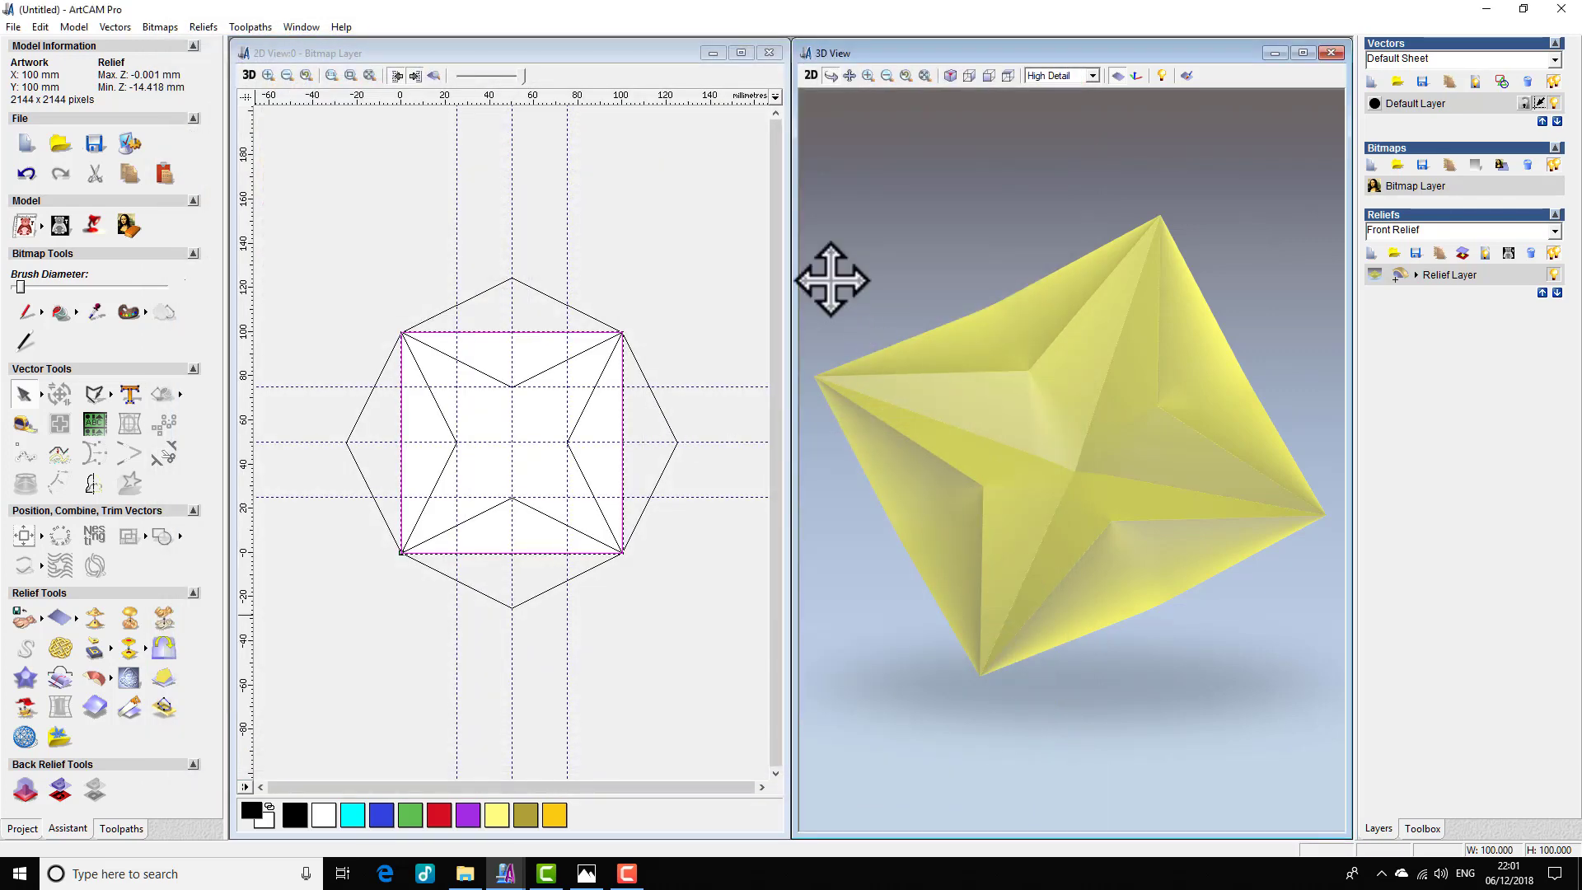
click(769, 52)
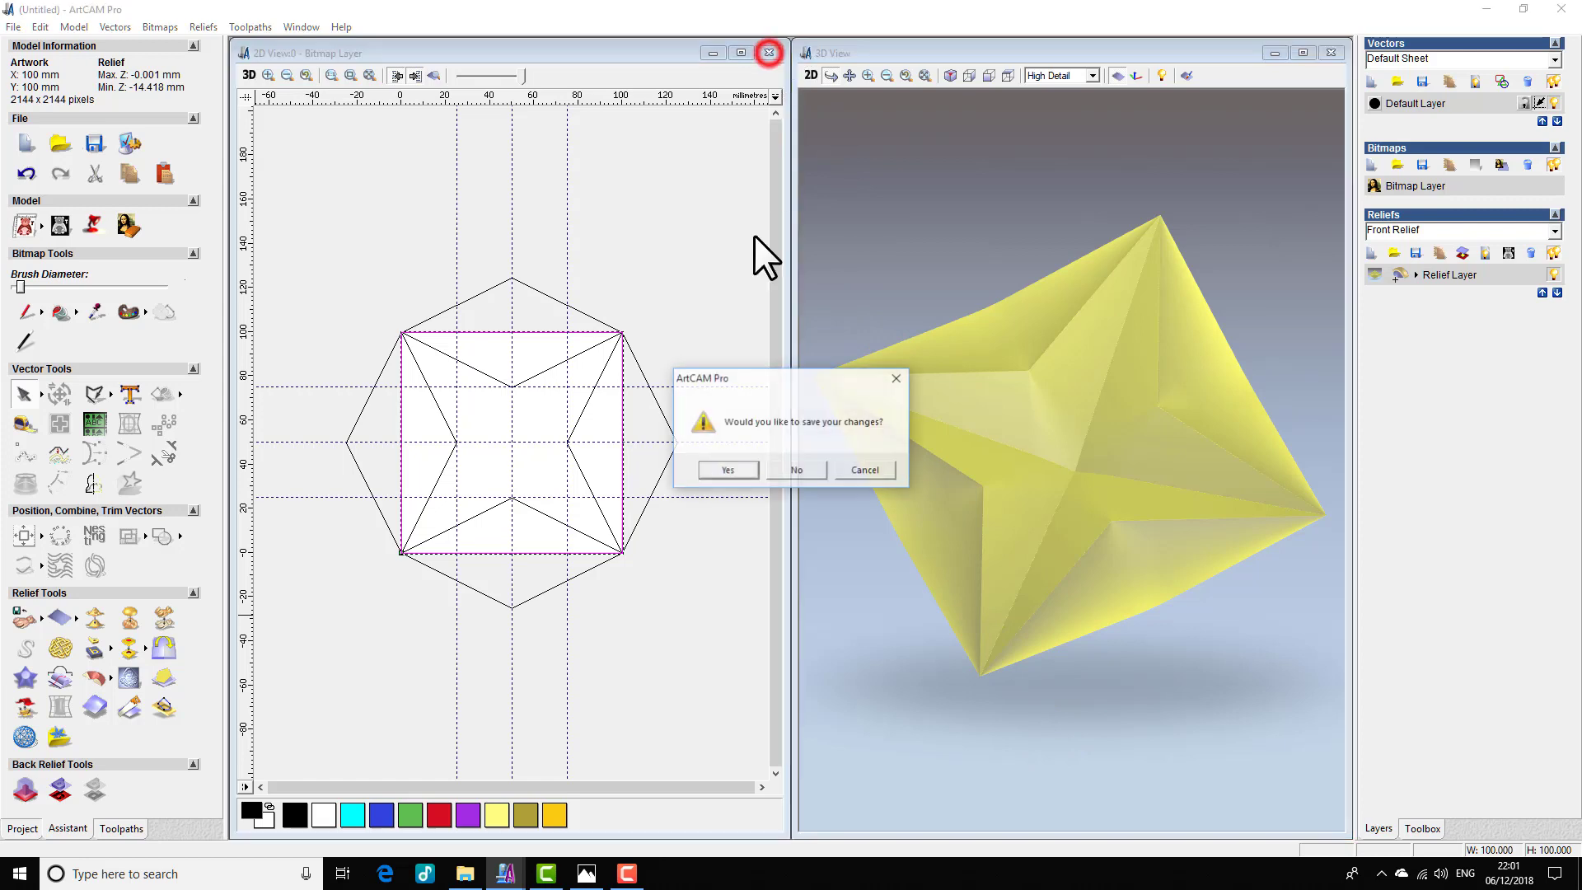
click(801, 468)
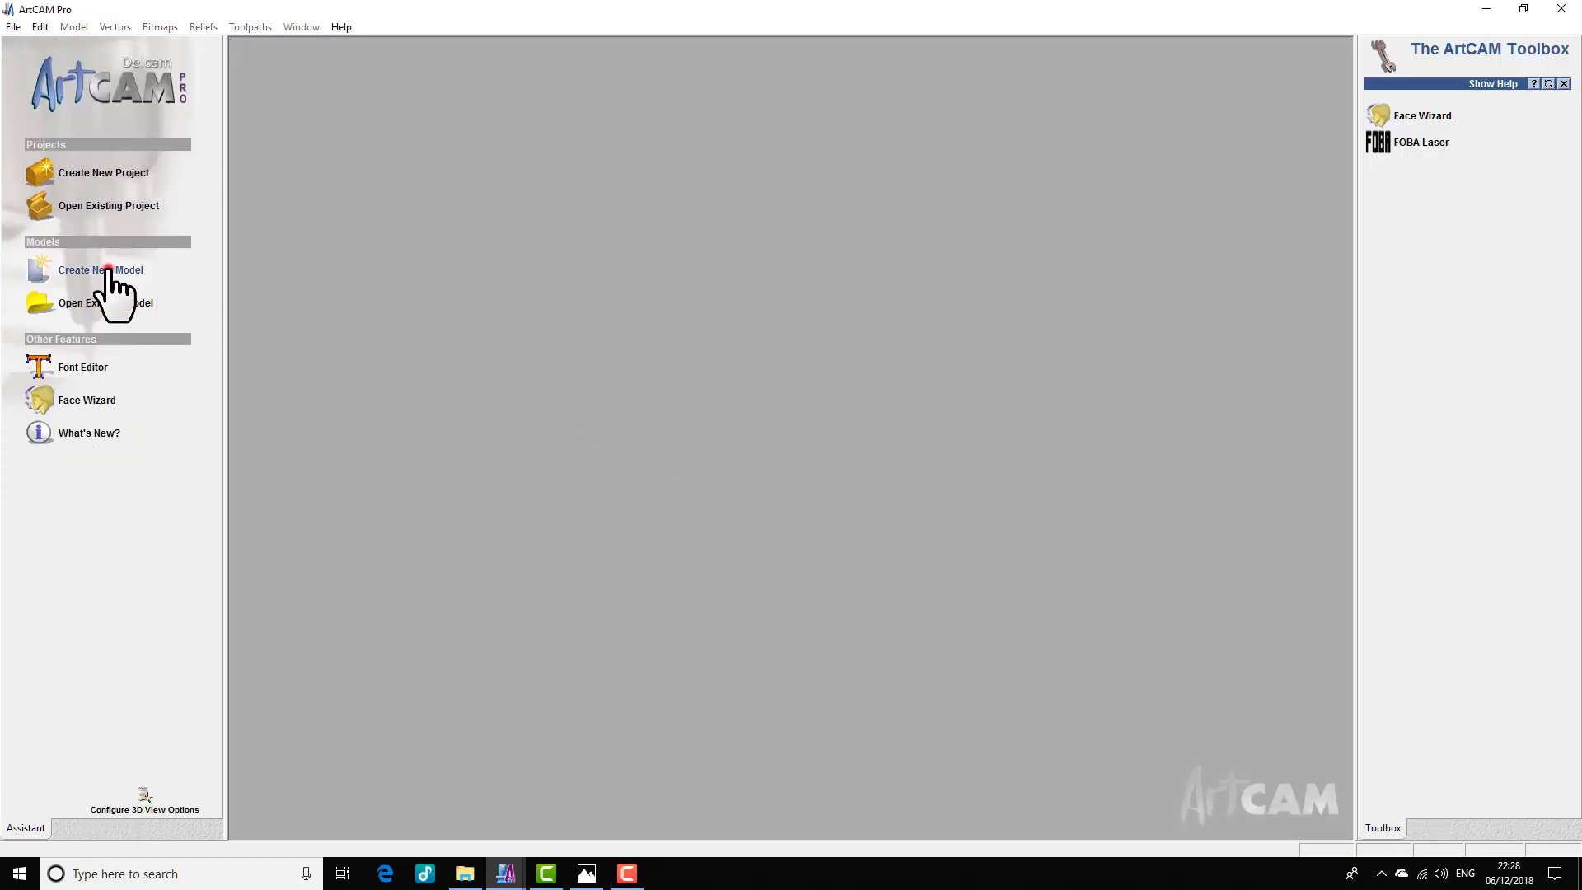
- Create a new model 1000 mm high and 1000 mm wide and maximize its 2D view
click(103, 270)
click(640, 410)
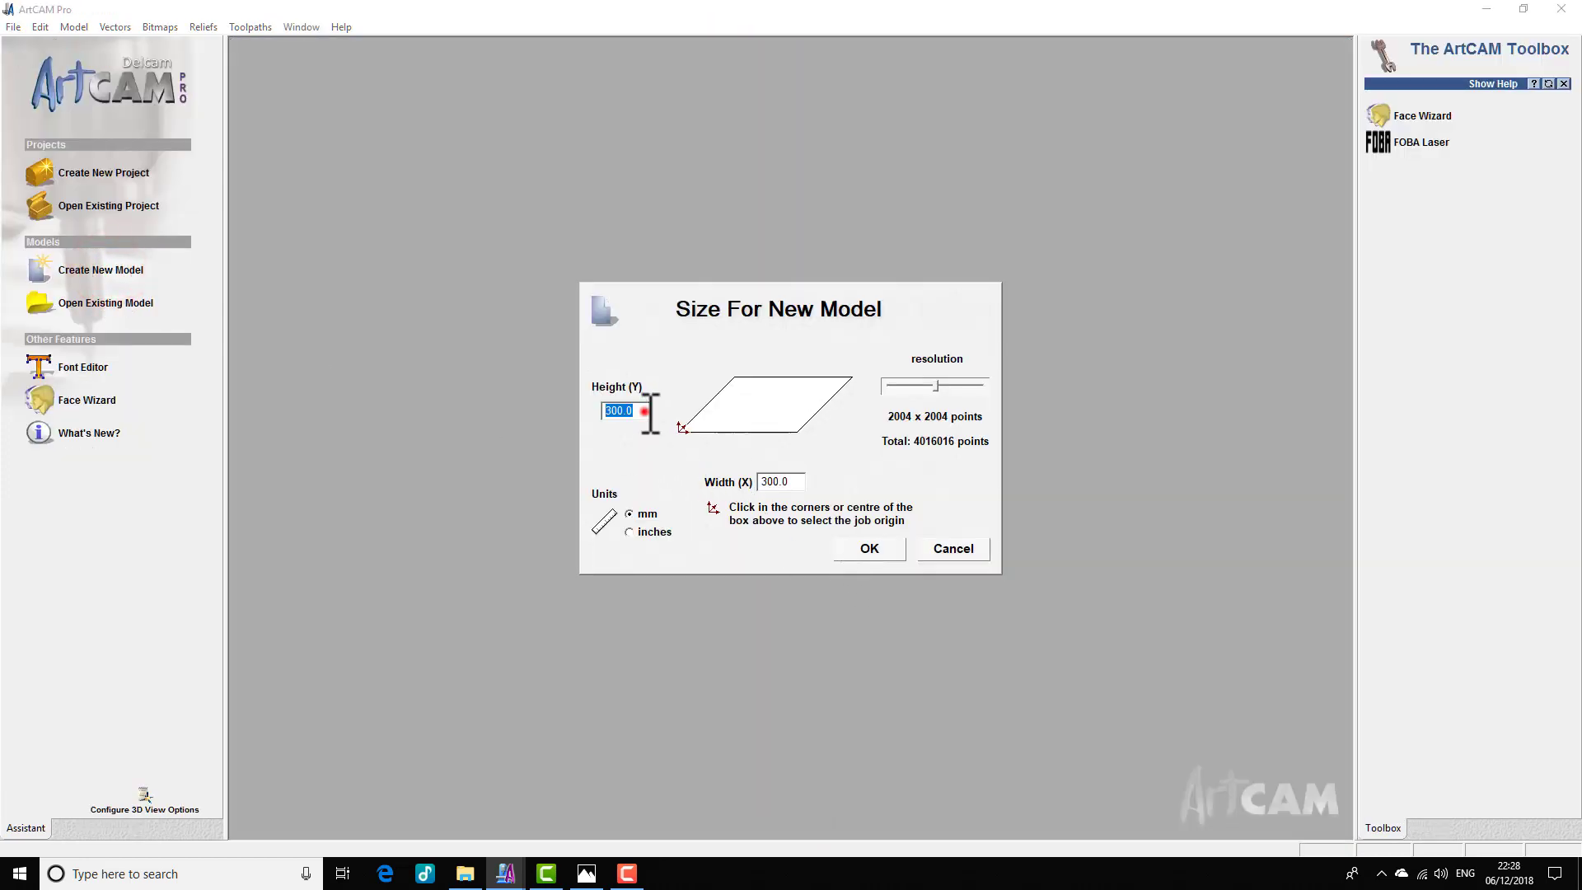
text(1000)
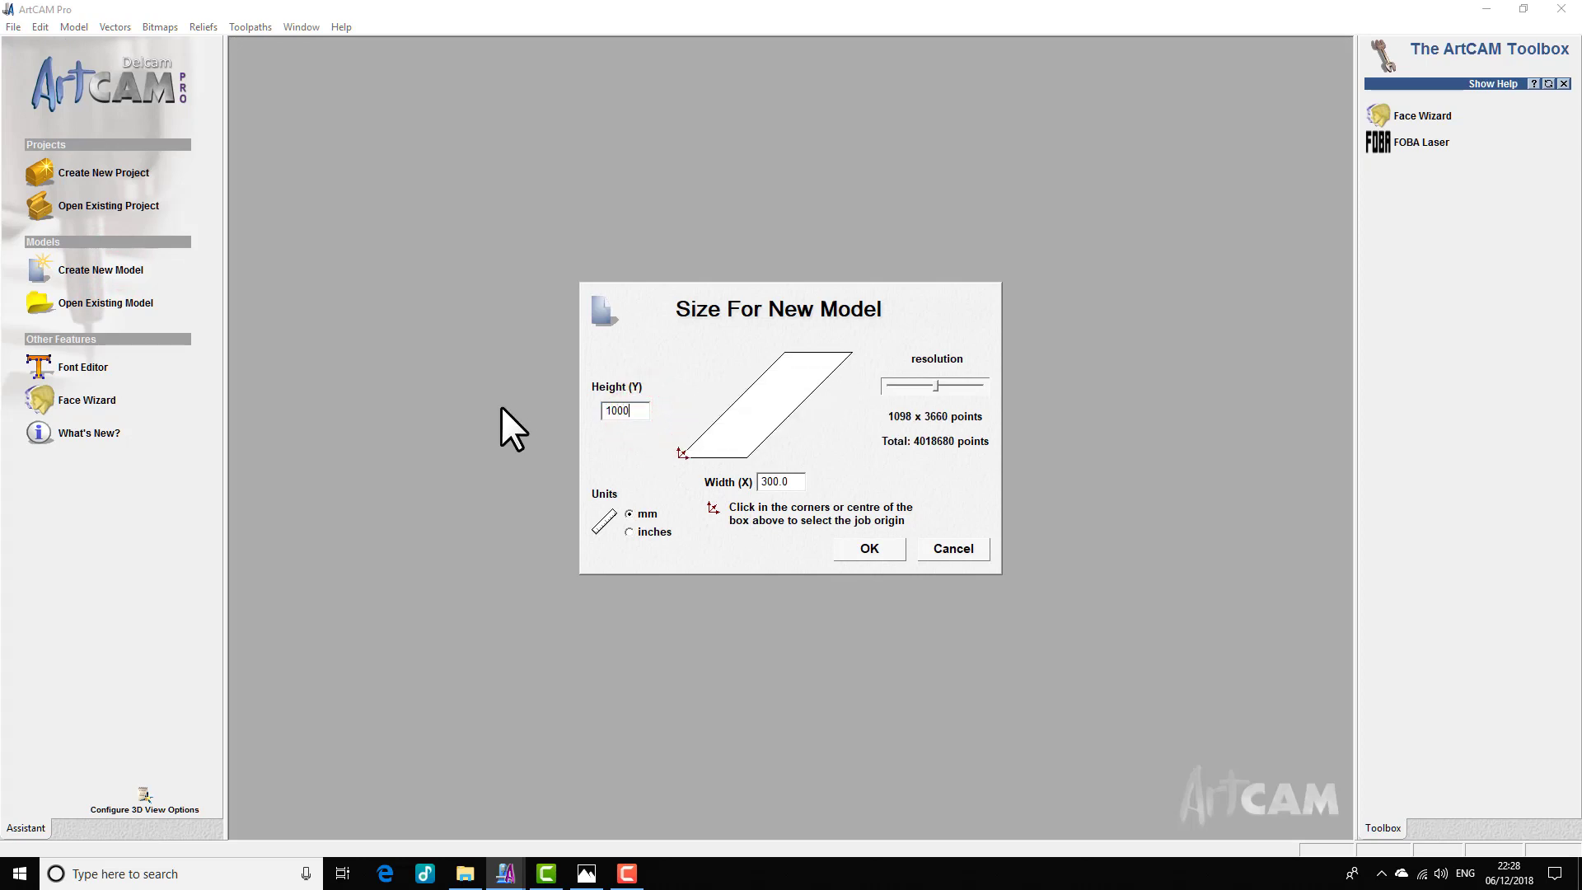
click(791, 482)
text(500)
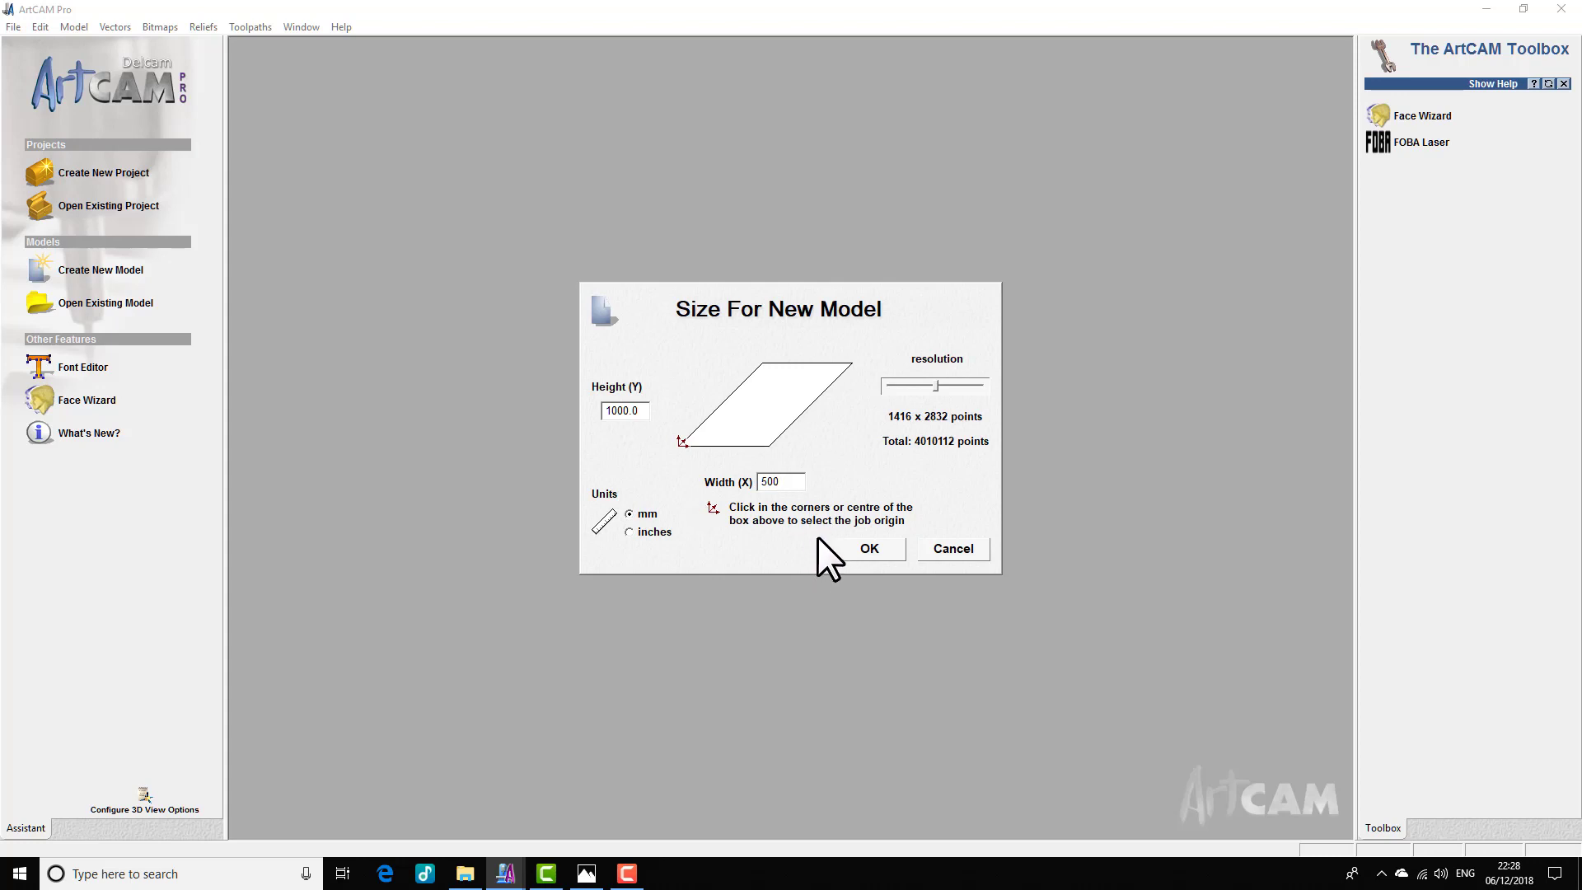
key(BackSpace)
key(BackSpace)
key(BackSpace)
text(100)
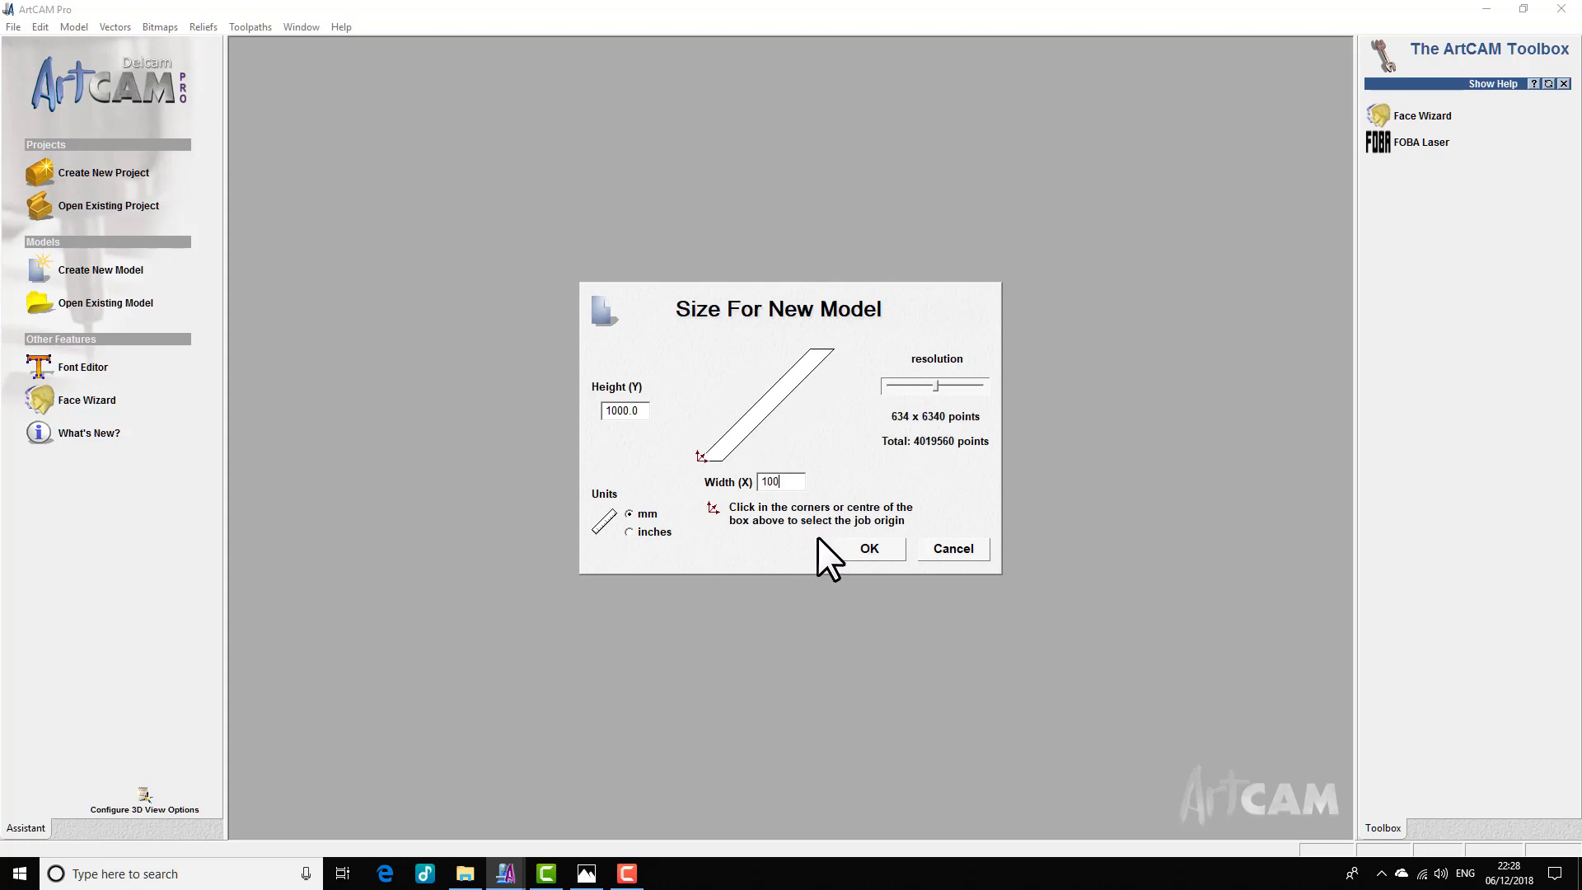
text(0)
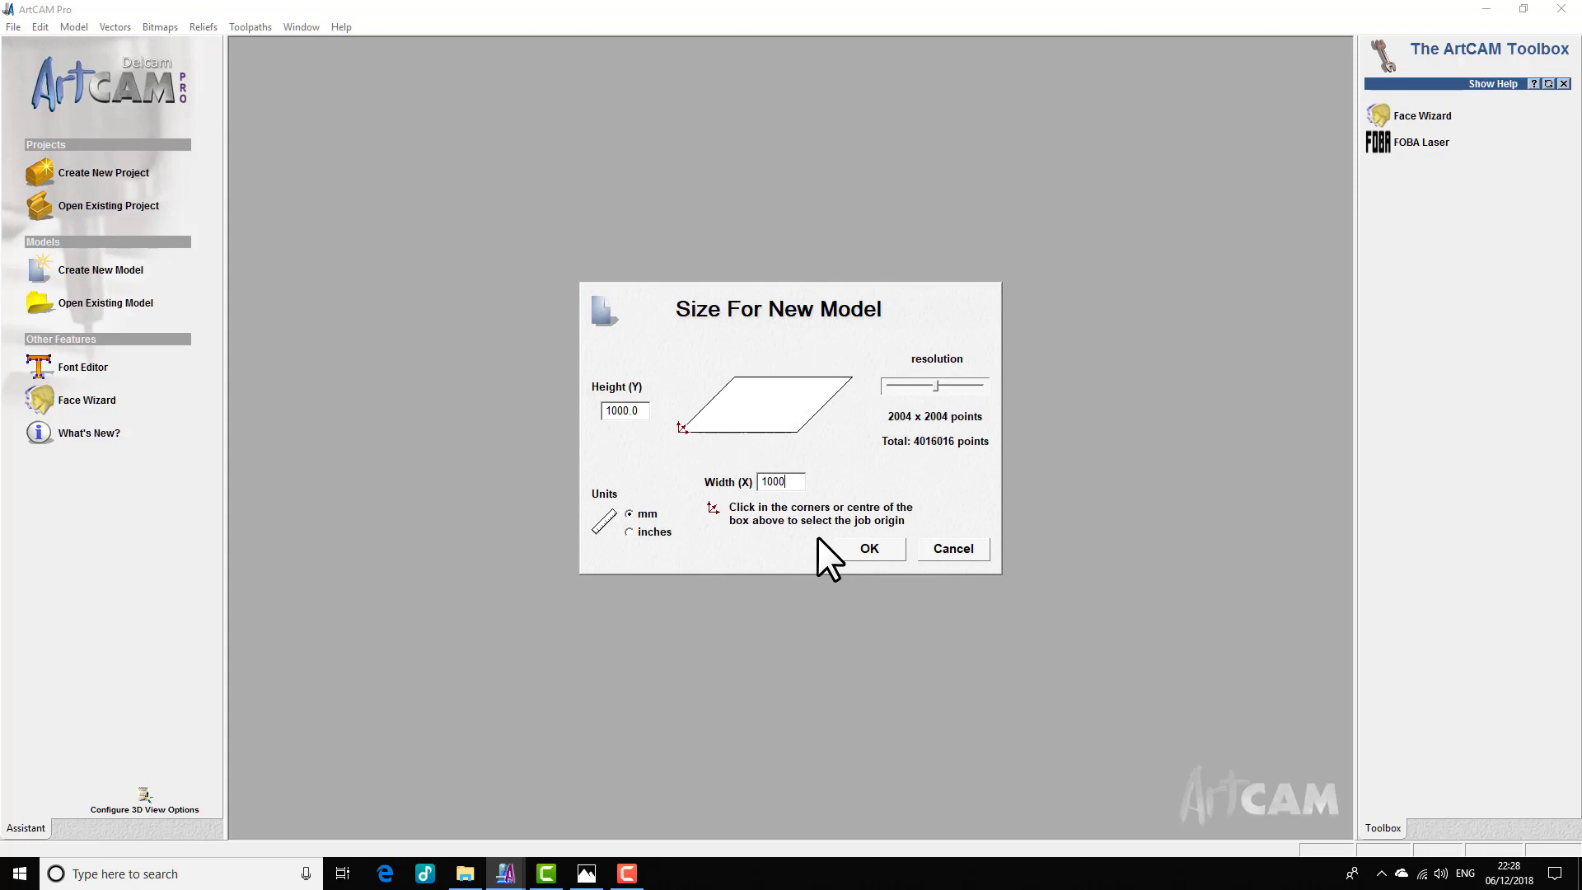
click(867, 547)
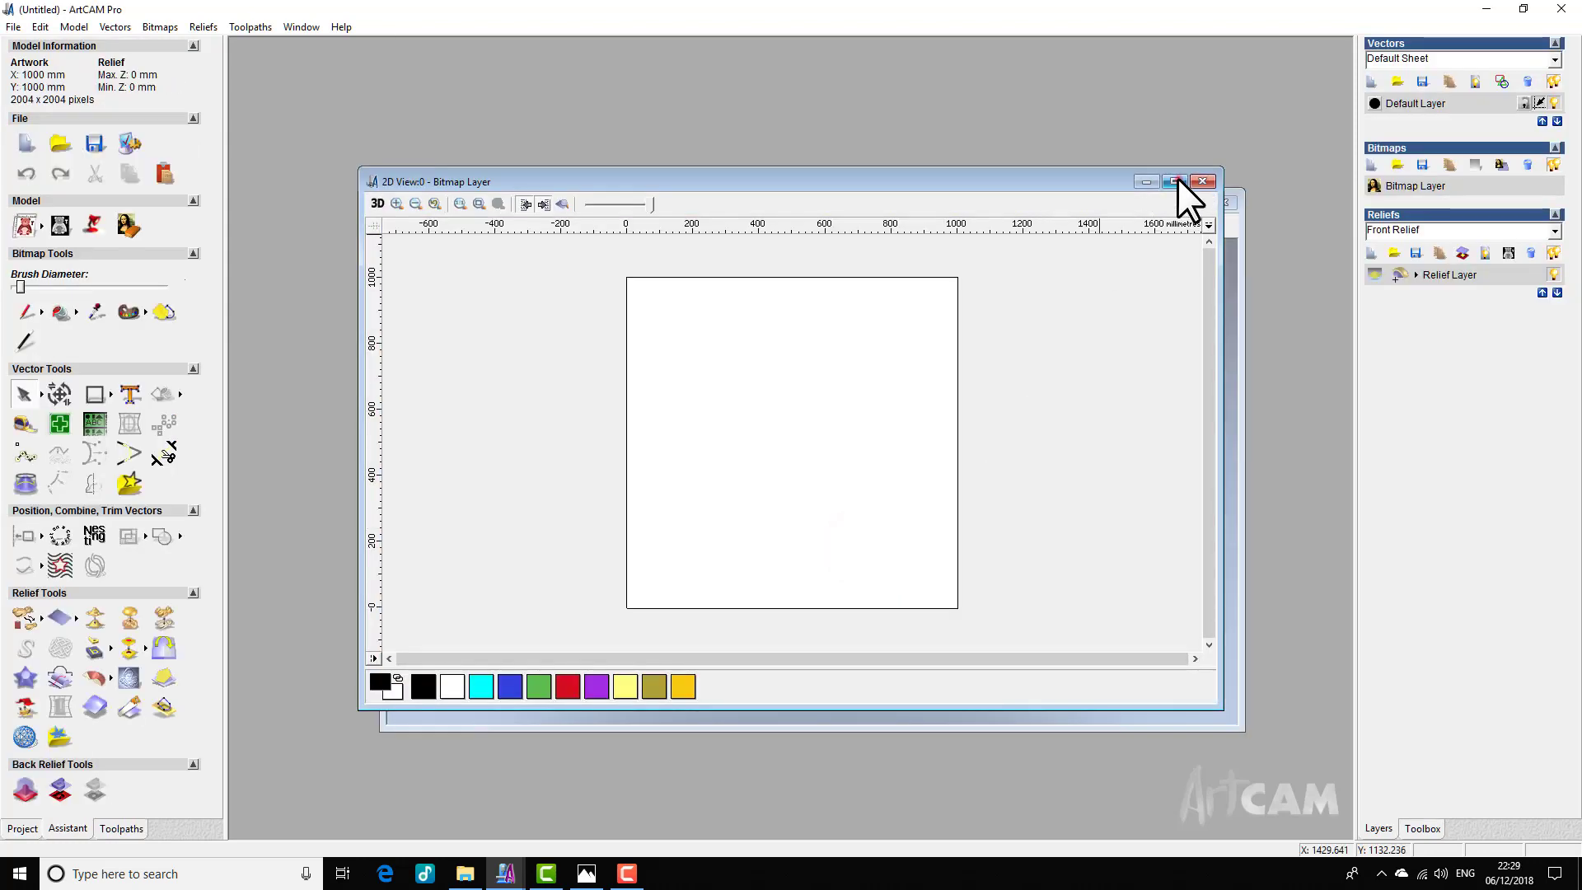
click(1175, 181)
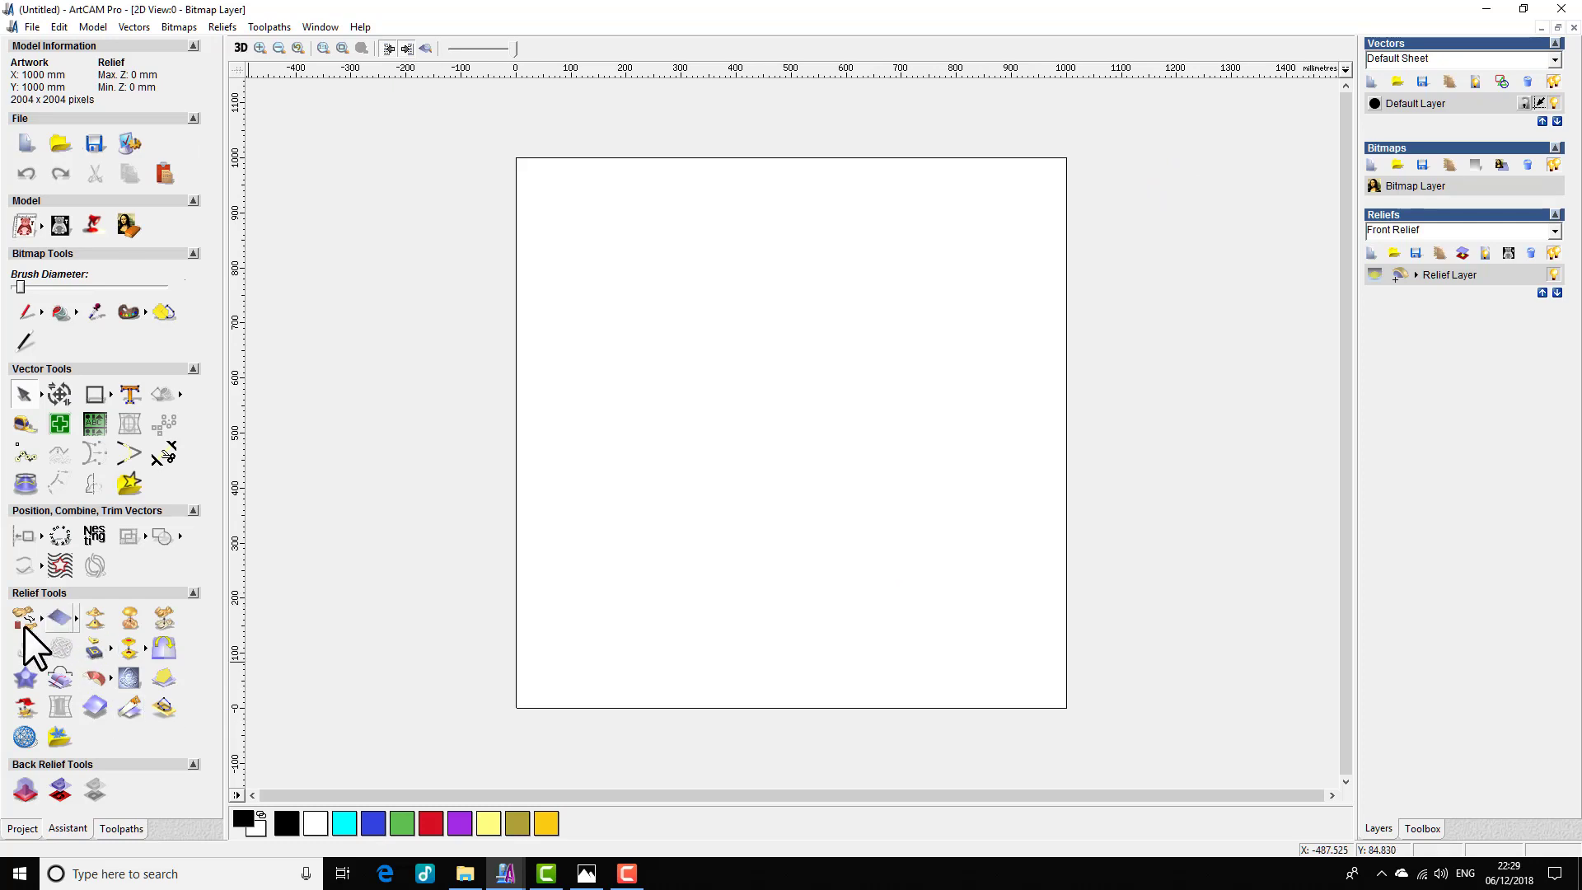
- Load relief C from the ARTCAM folder for pasting and reset its paste settings
click(31, 613)
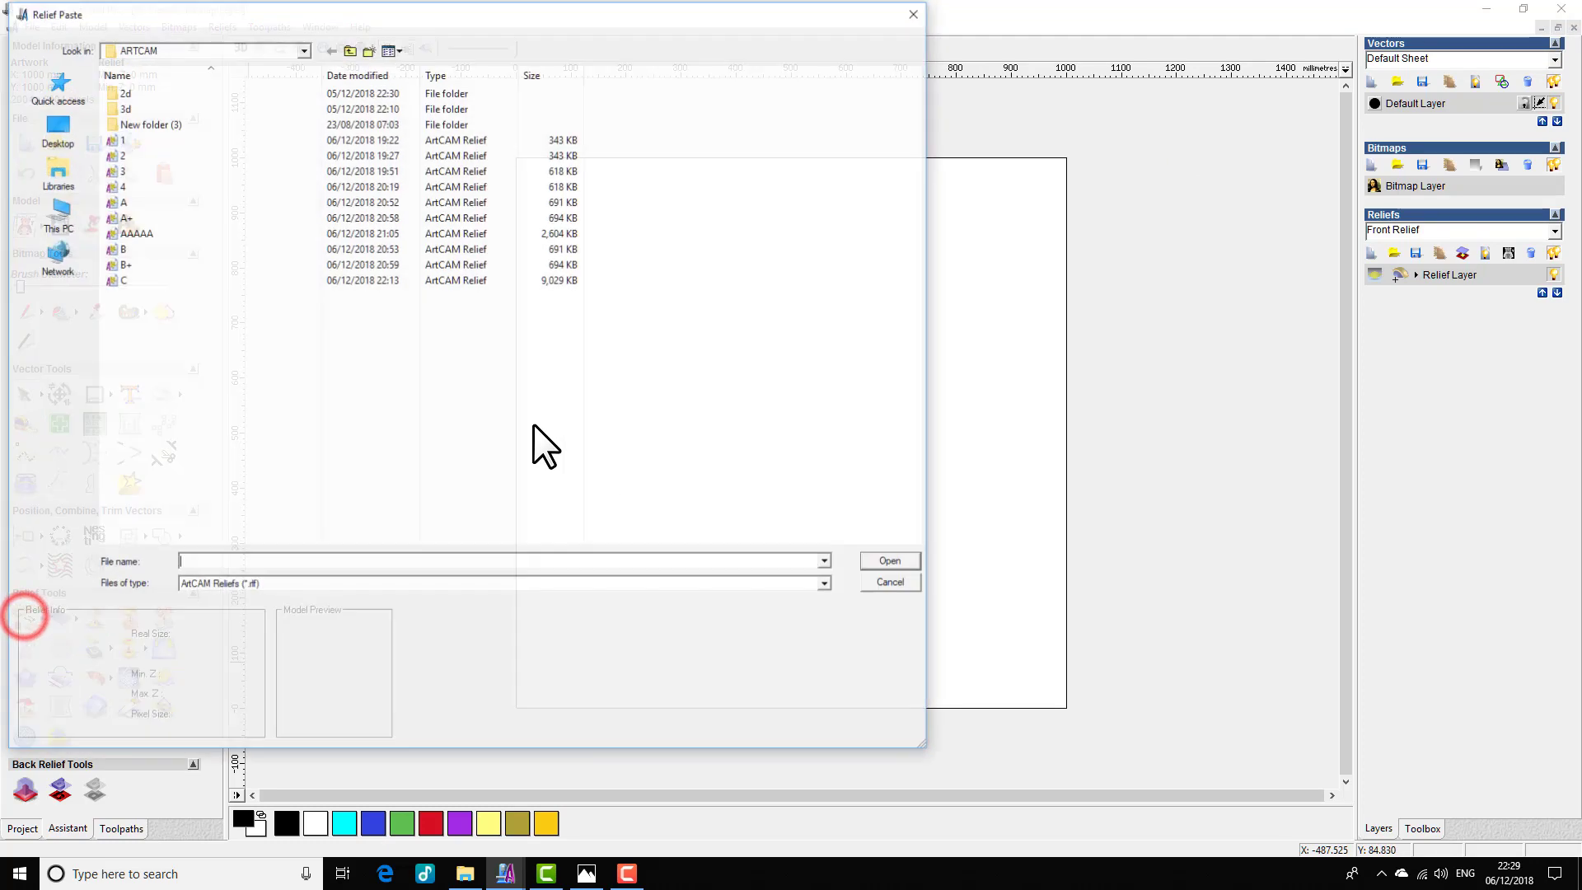
click(321, 274)
click(887, 557)
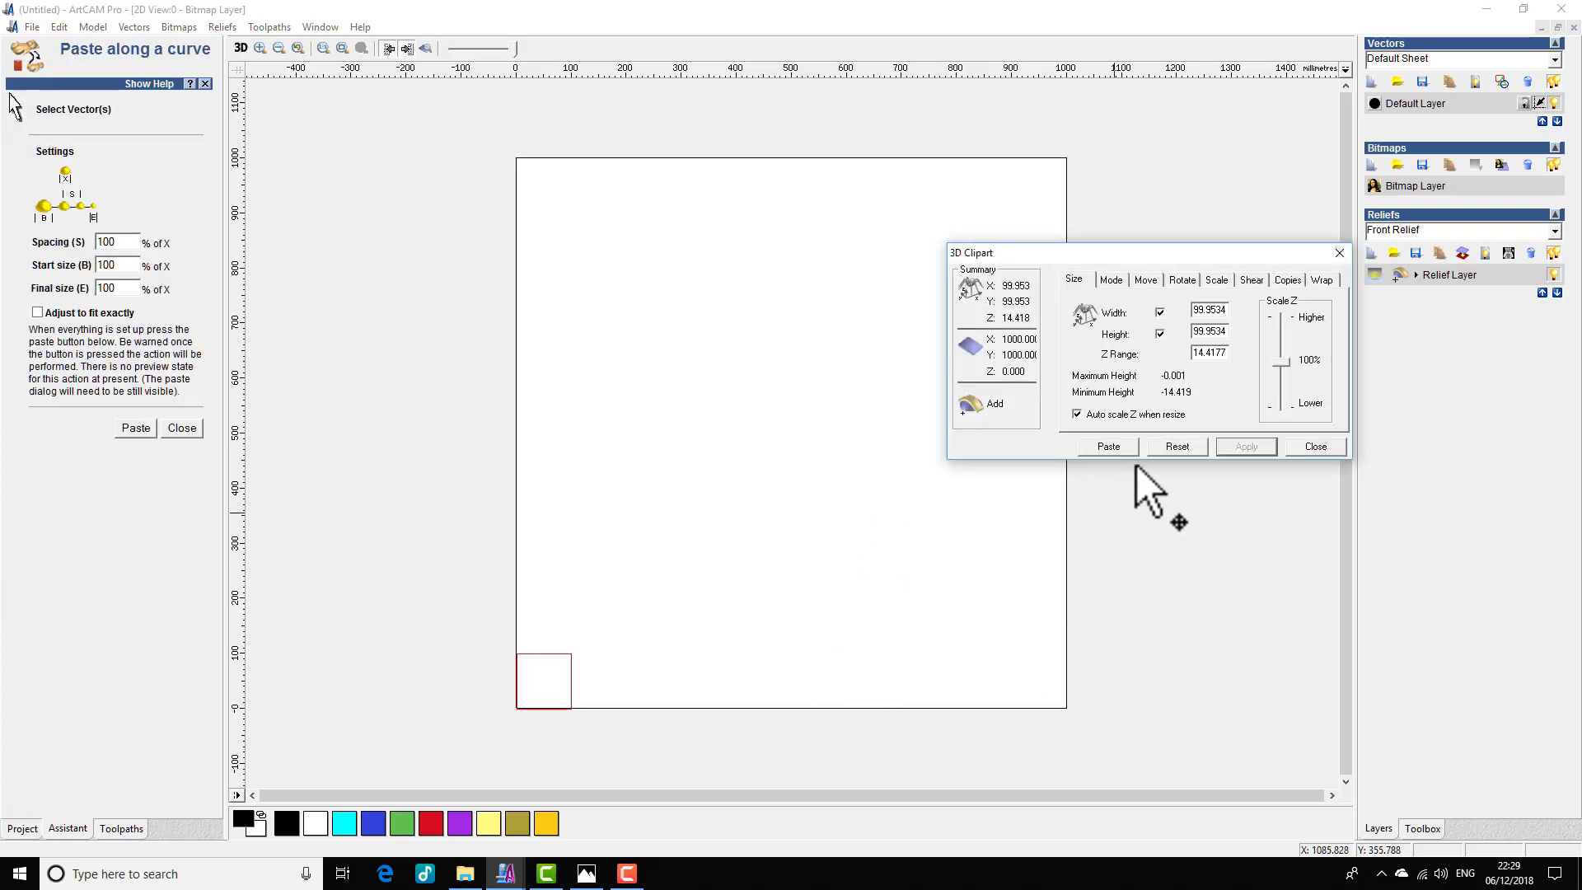
click(1117, 270)
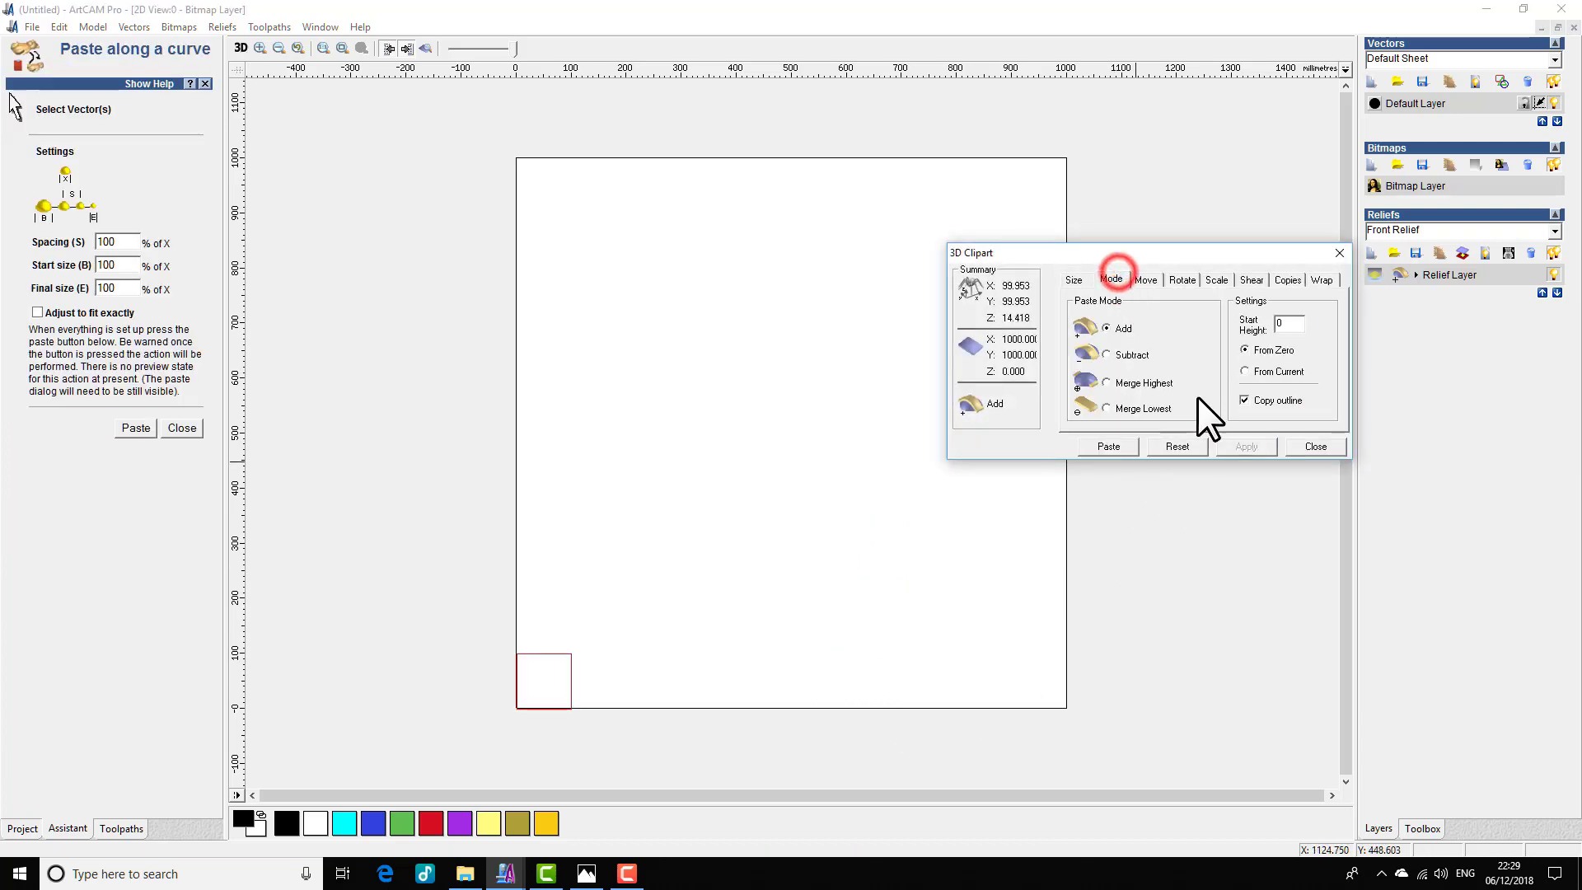
click(1072, 281)
click(1180, 448)
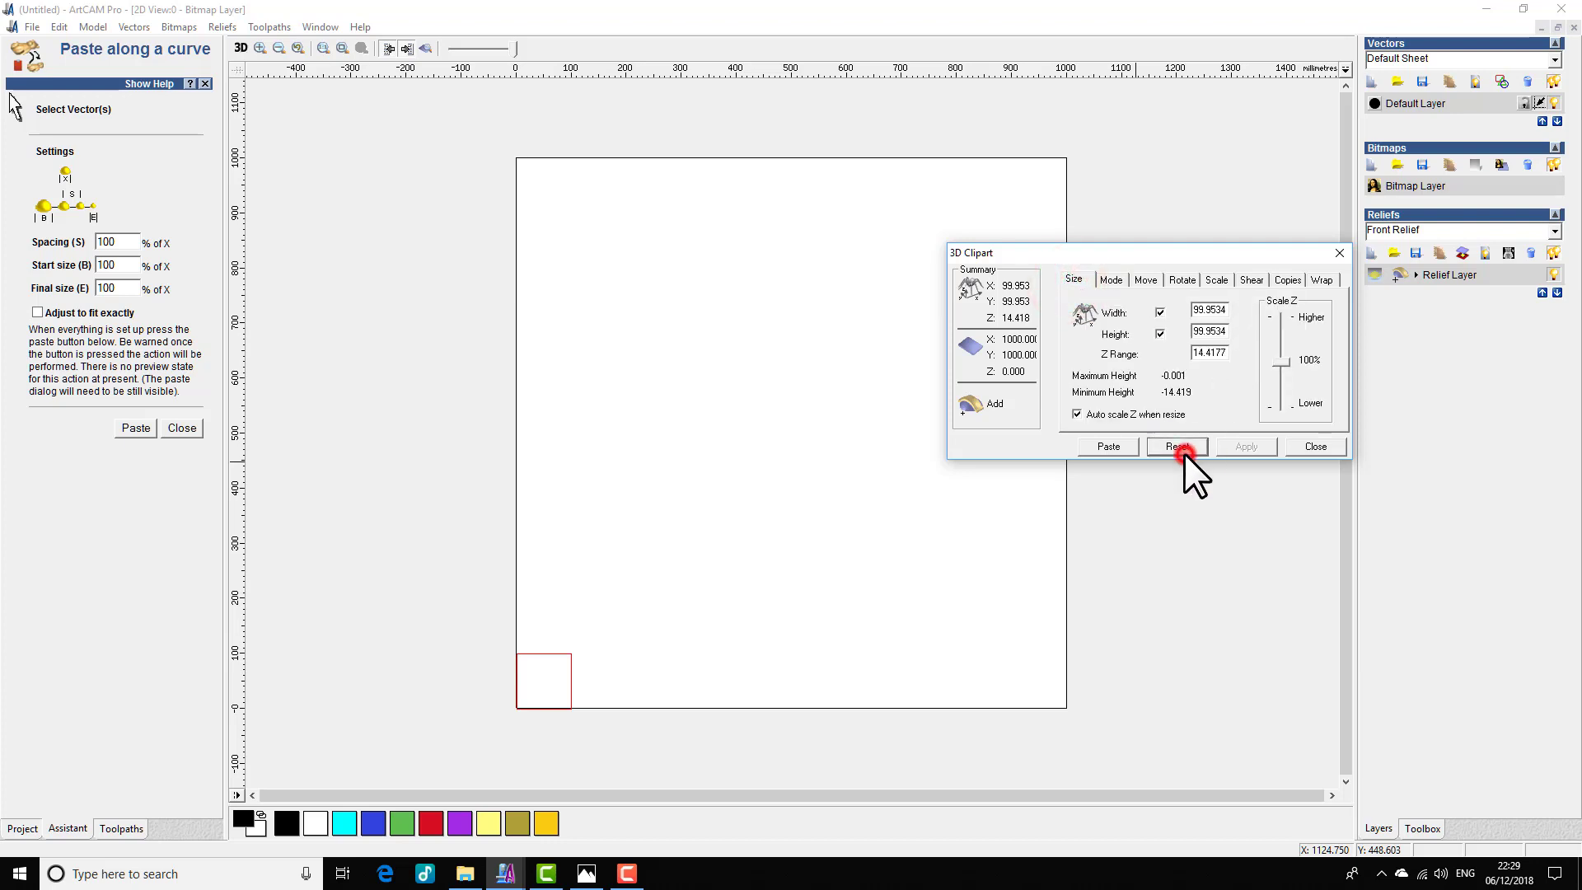
click(1111, 281)
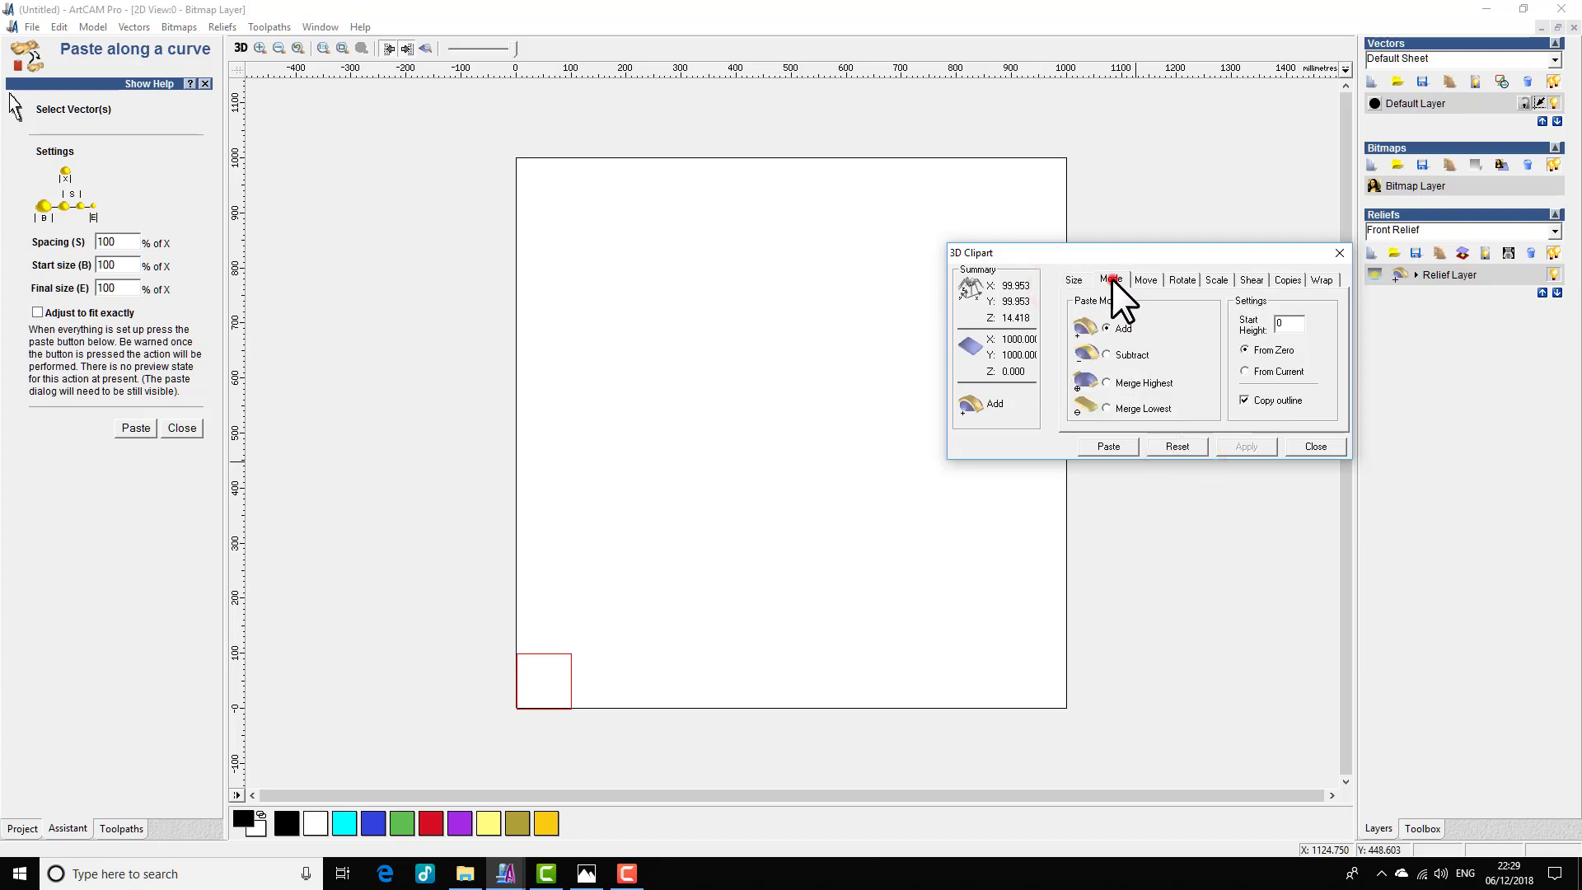
- Set the relief to be copied linearly with X and Y distances of 100 mm
click(1284, 279)
click(1077, 388)
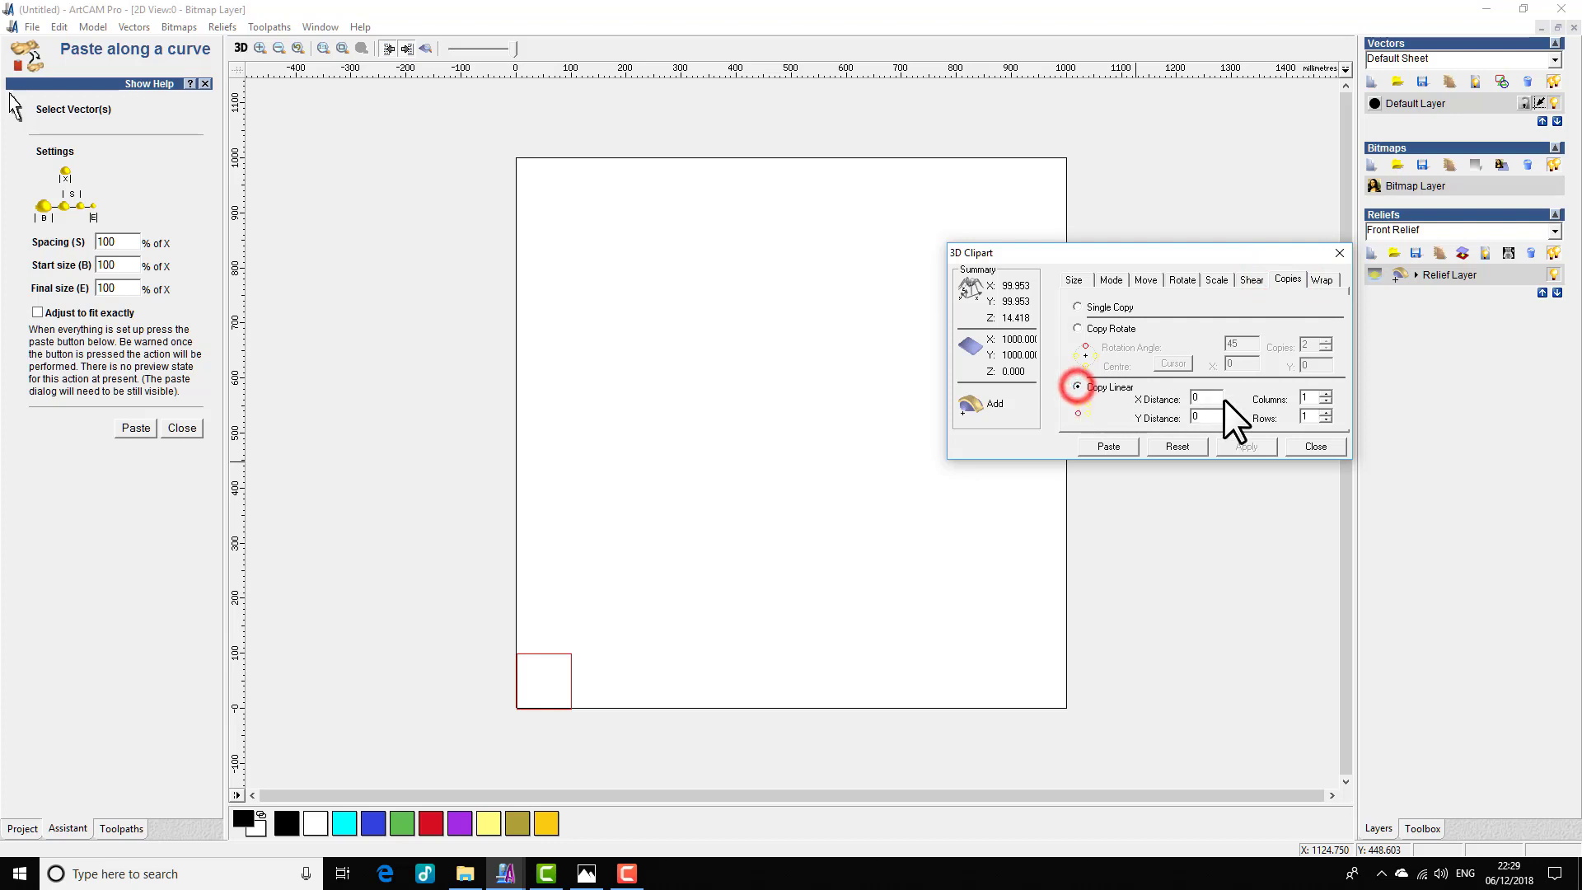
double_click(1207, 399)
text(100)
double_click(1207, 417)
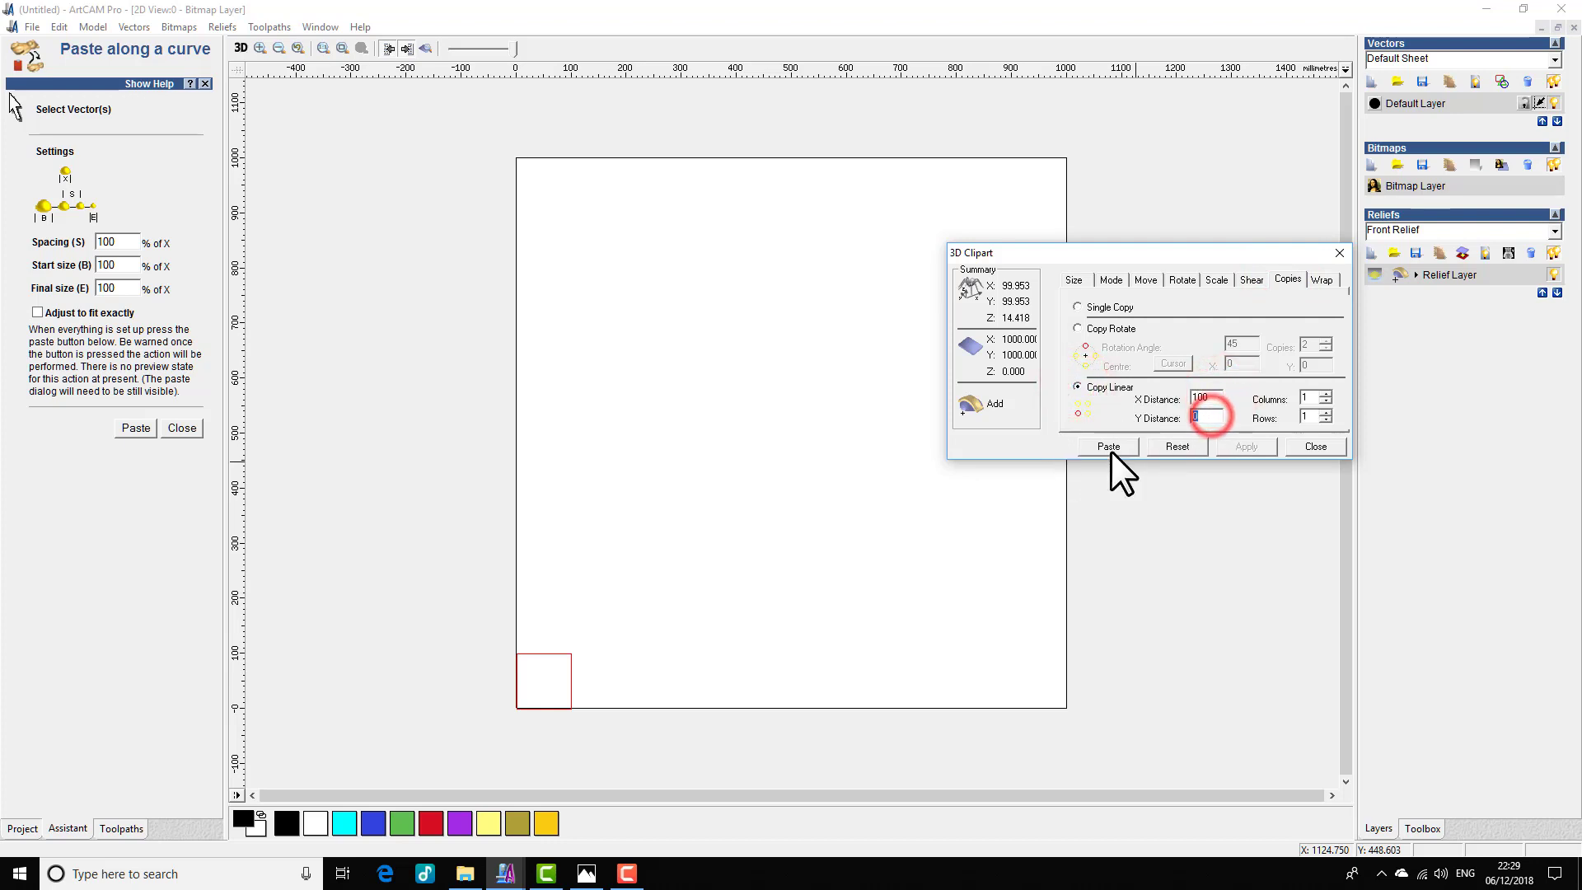
text(100)
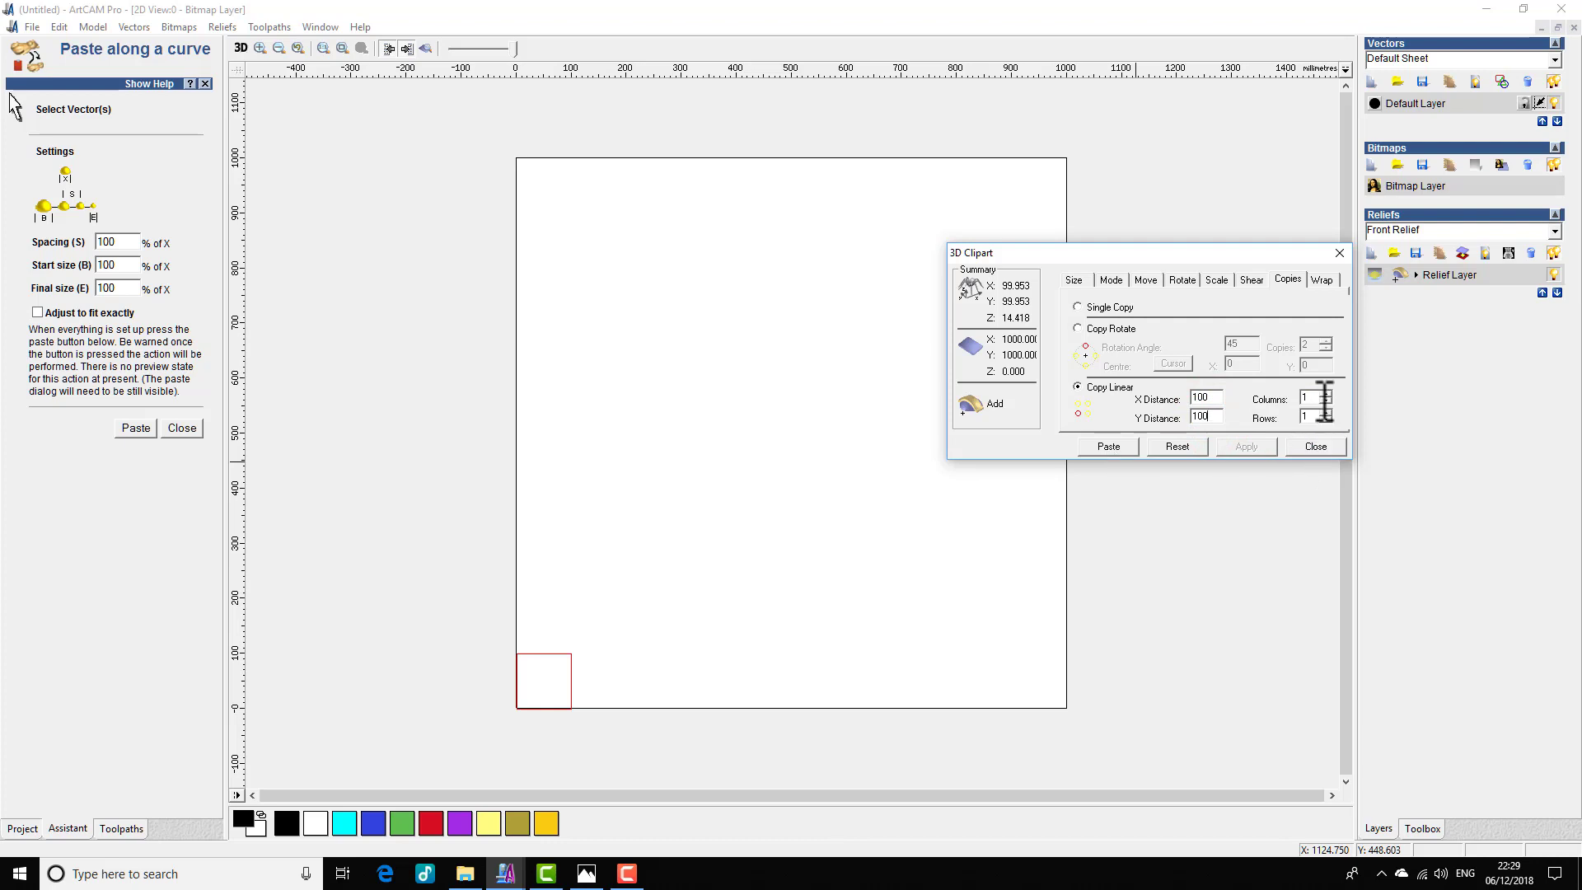
- Set the linear copy to 10 columns and 10 rows and paste the relief across the model
double_click(1318, 399)
text(5)
click(1322, 413)
double_click(1311, 397)
text(10)
double_click(1309, 416)
text(10)
click(1105, 448)
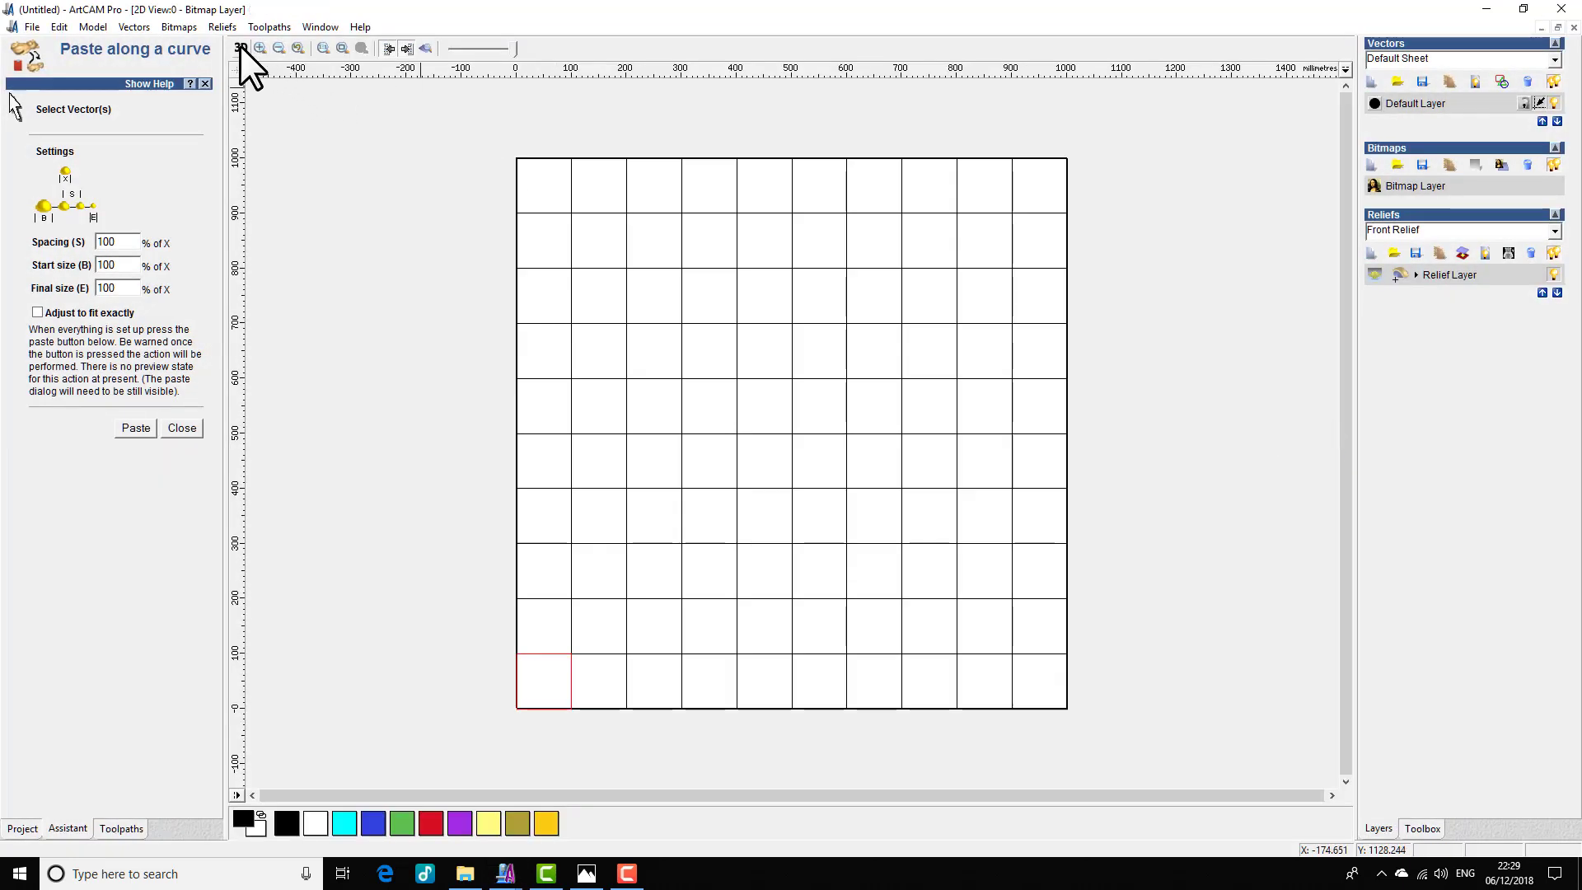
- Examine the tiled star pattern in the 3D view from tilted angles, from straight above and close up
click(240, 48)
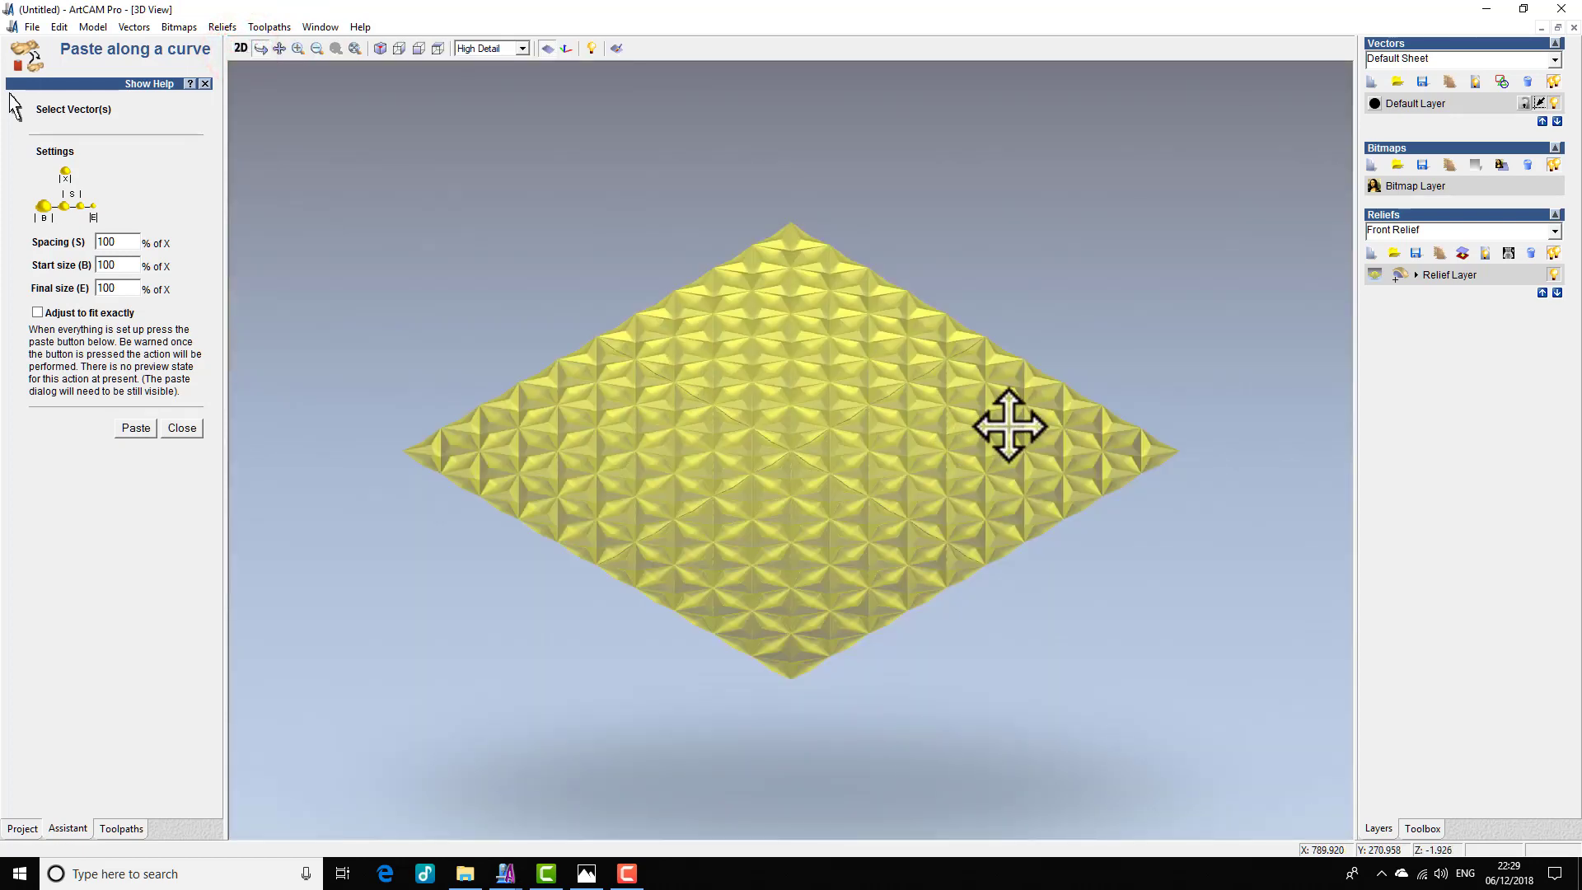
drag(1006, 423, 813, 720)
scroll(910, 602, up, 3)
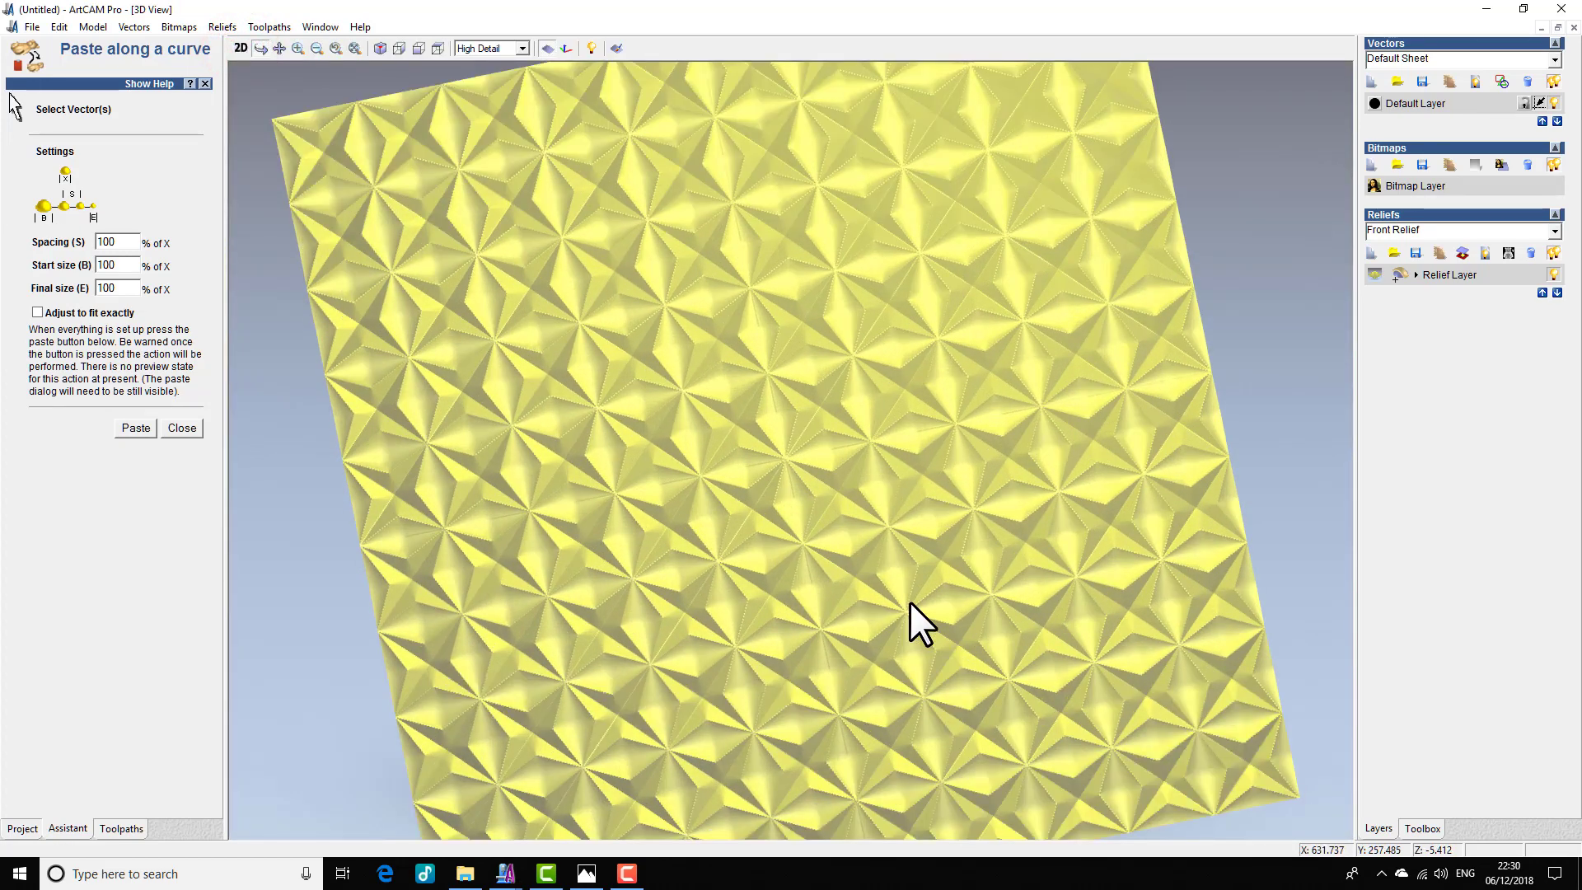
scroll(912, 599, down, 5)
scroll(987, 495, up, 6)
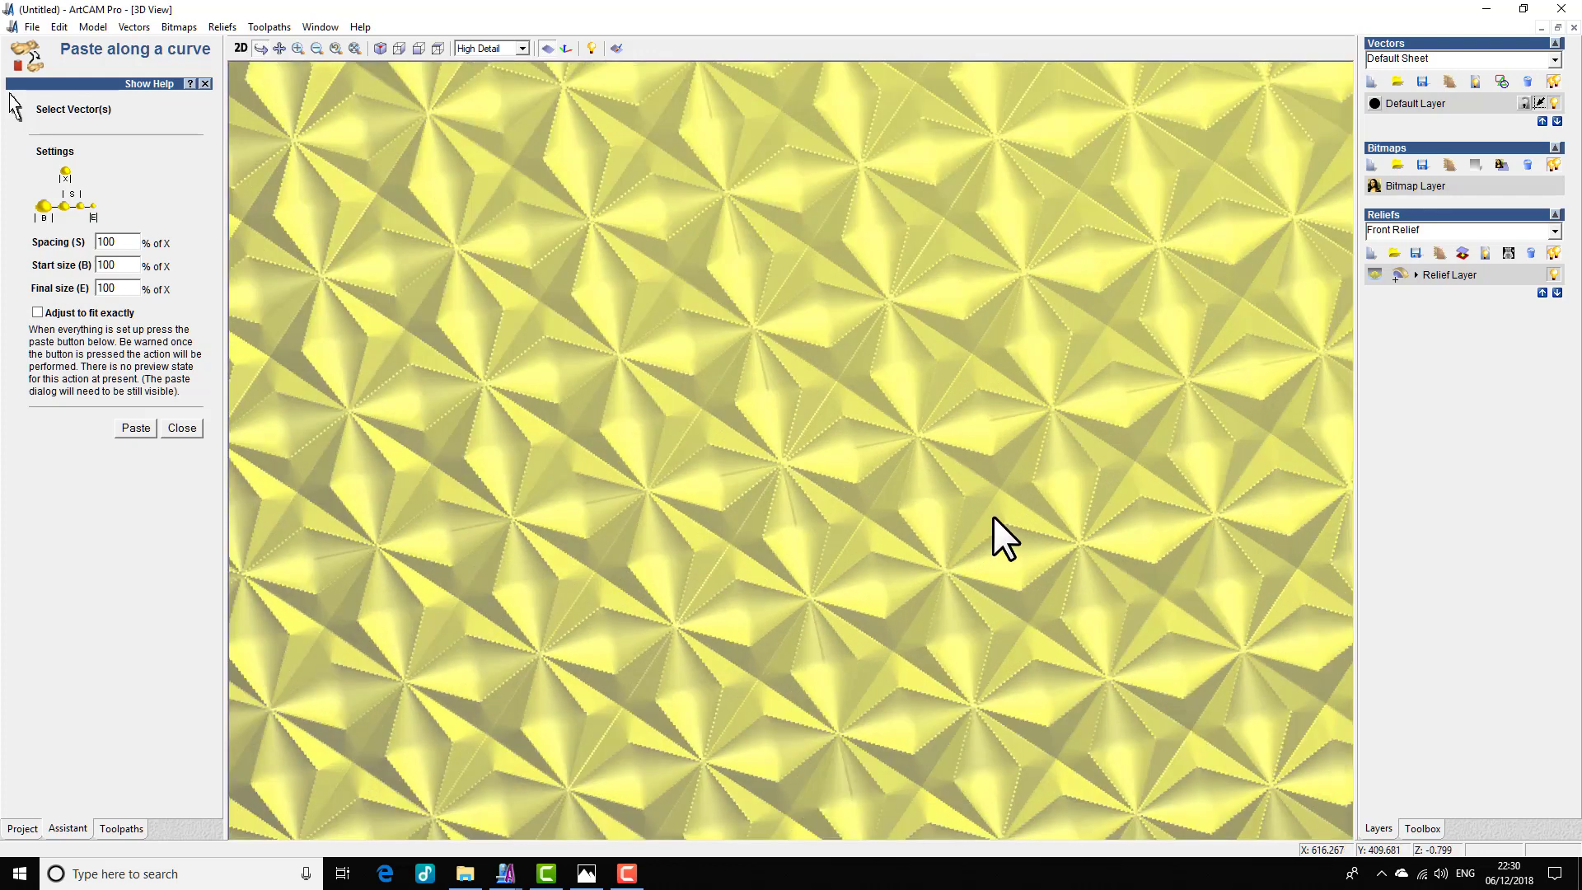
scroll(1088, 445, down, 5)
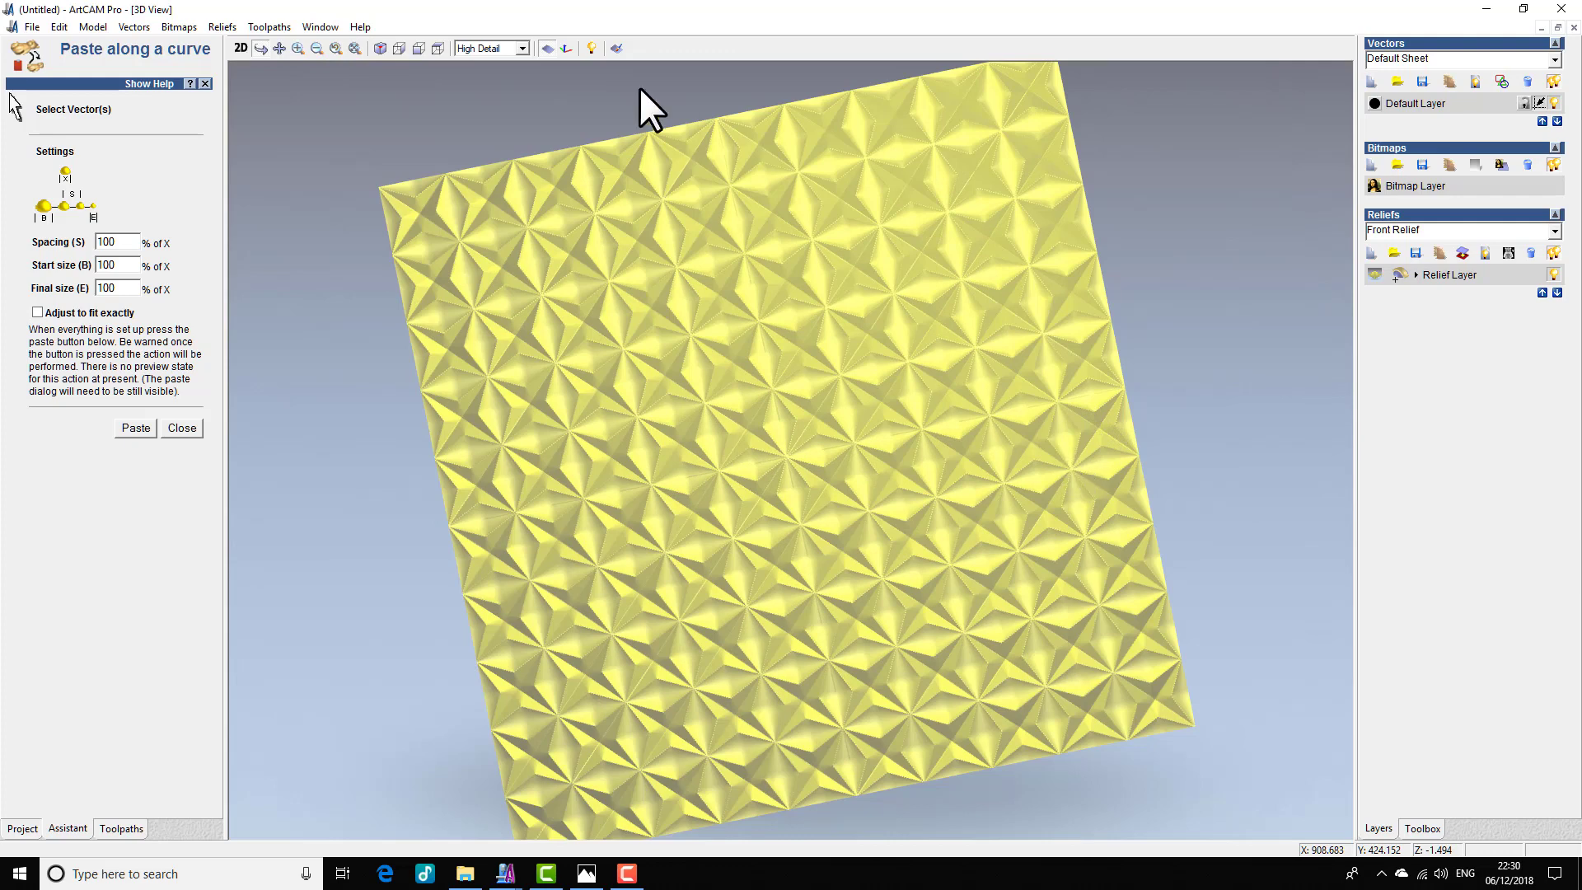
click(439, 43)
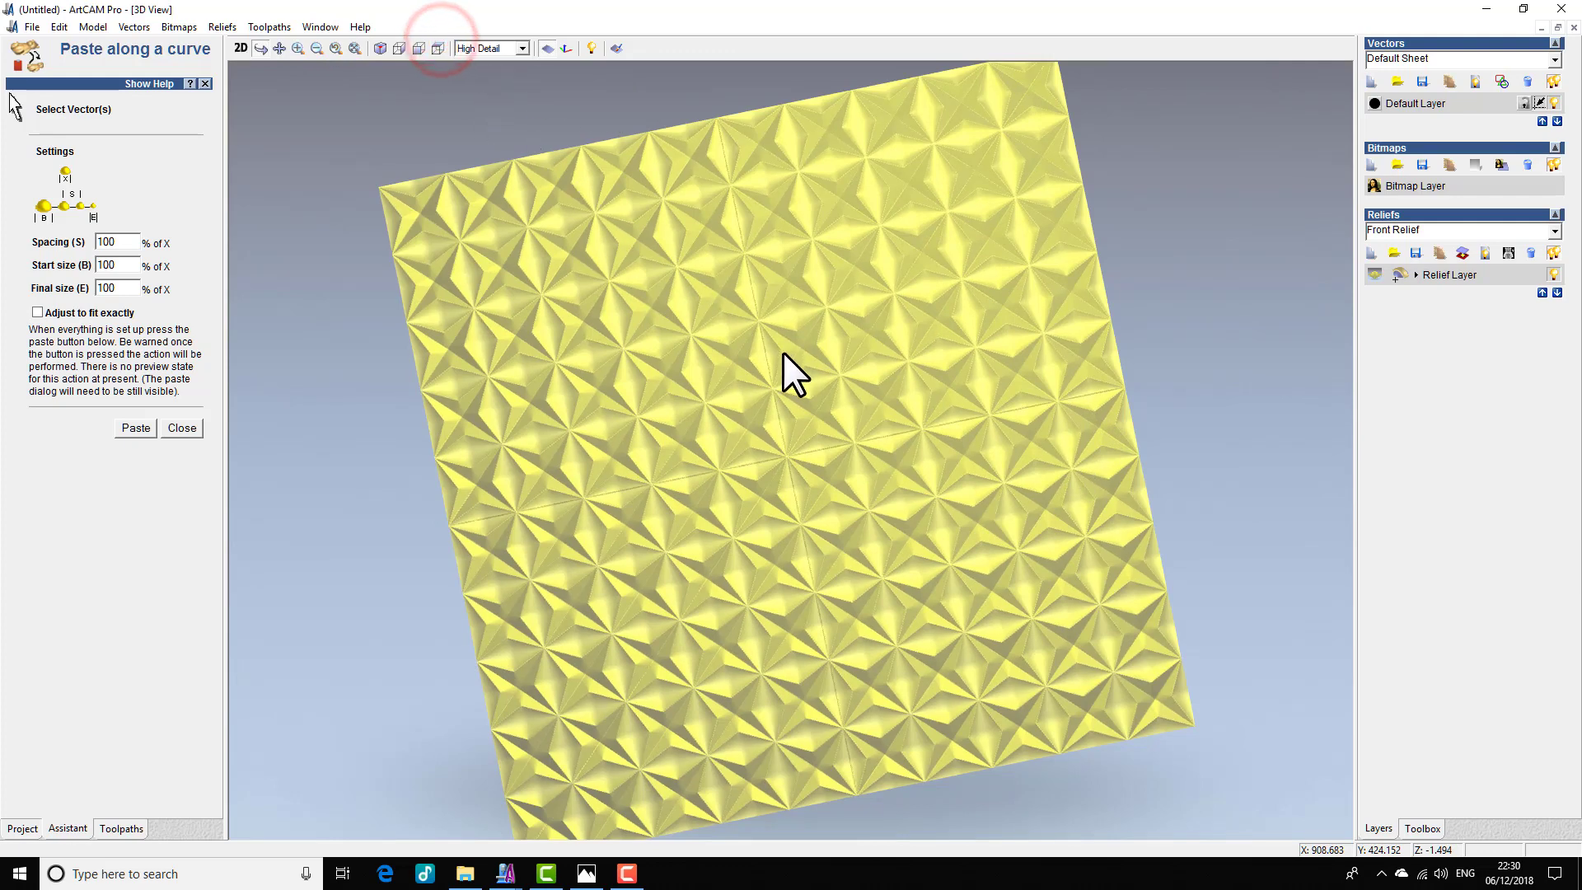
click(438, 48)
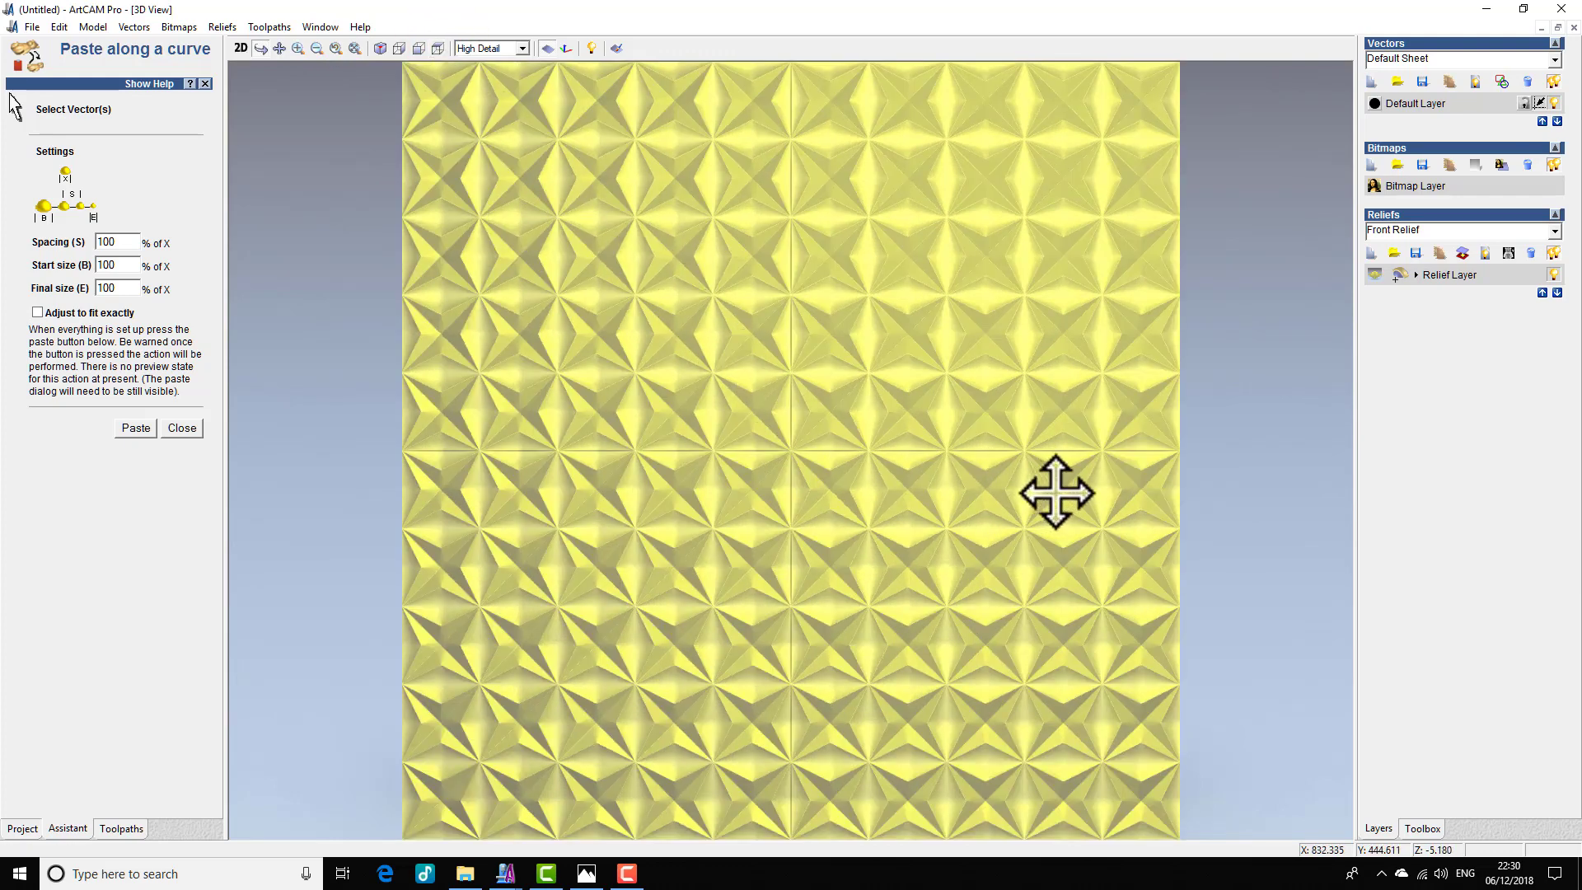
scroll(1110, 492, down, 2)
scroll(1110, 492, down, 2)
scroll(983, 610, up, 3)
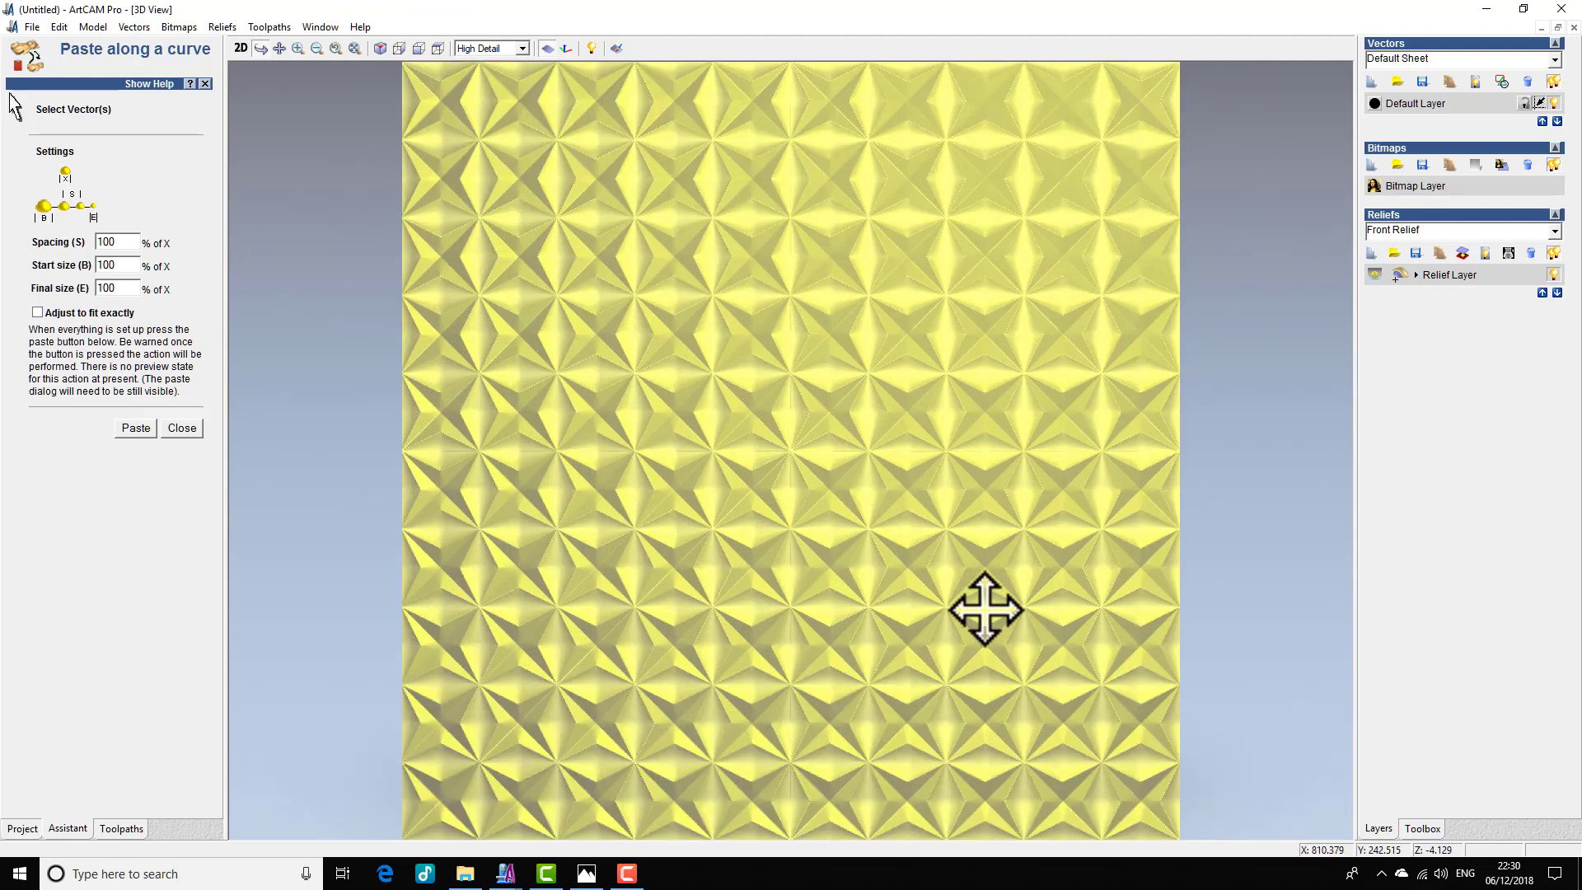
drag(1033, 718, 973, 567)
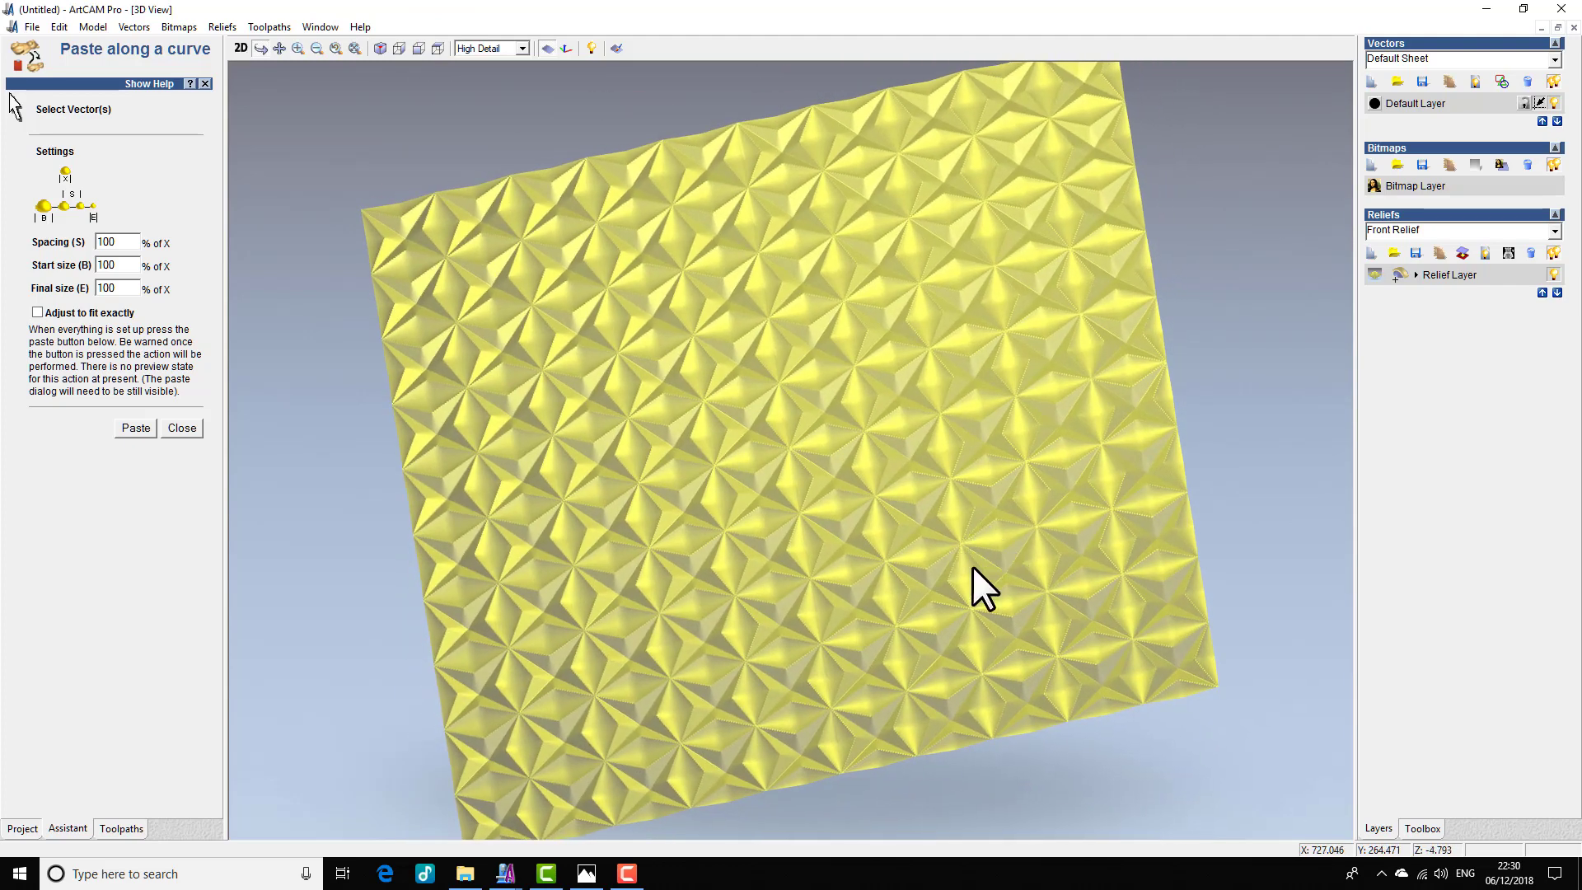
scroll(957, 570, up, 4)
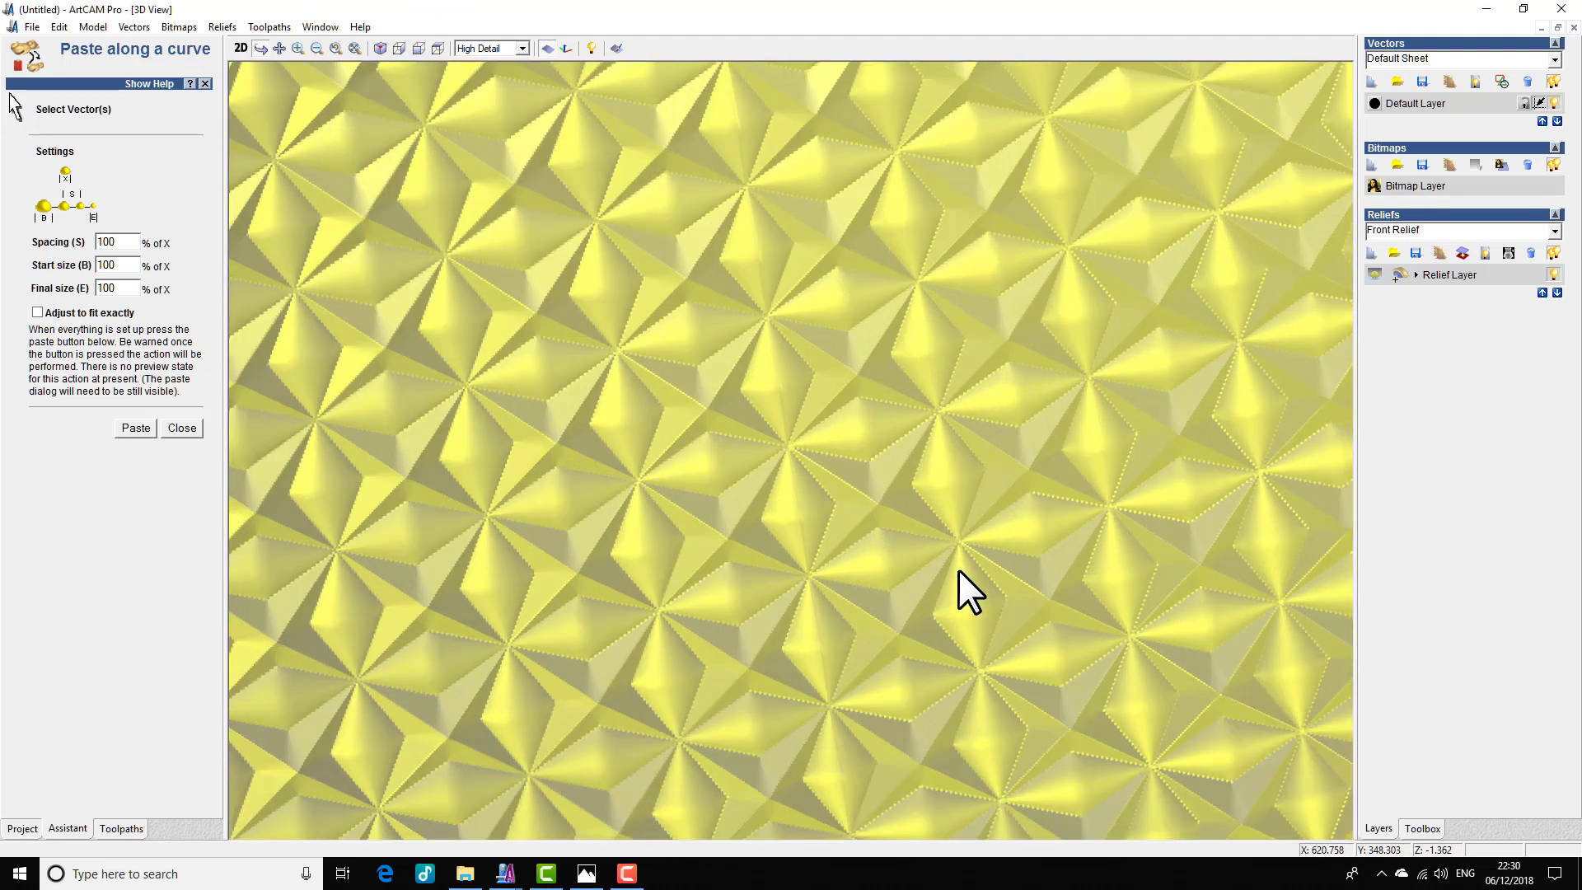
scroll(948, 572, up, 3)
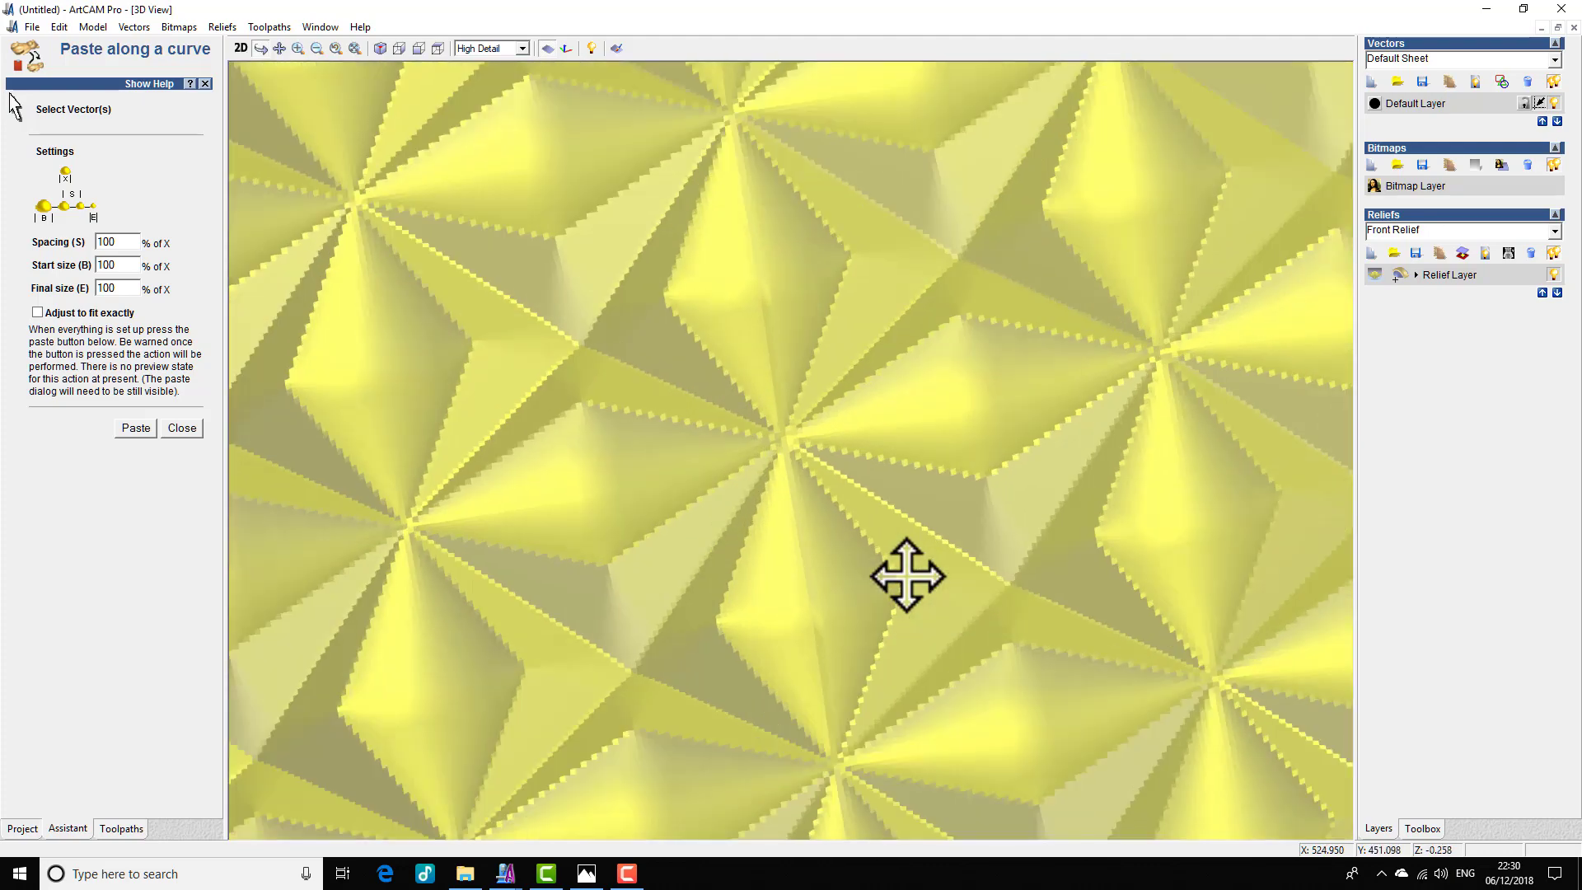
scroll(906, 576, down, 6)
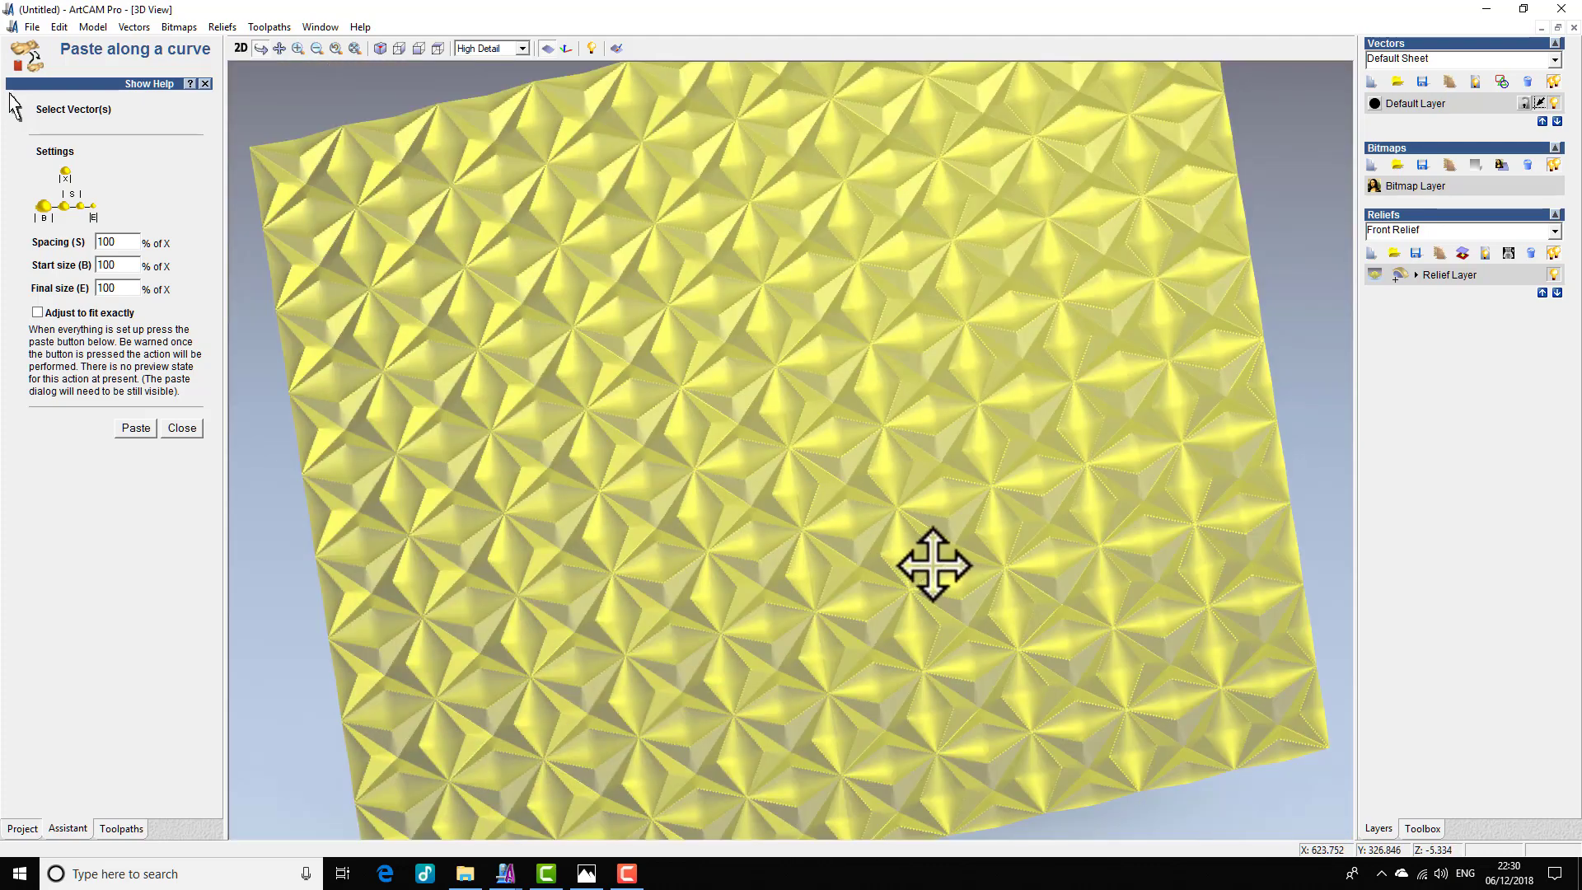
scroll(931, 565, down, 2)
scroll(928, 568, up, 2)
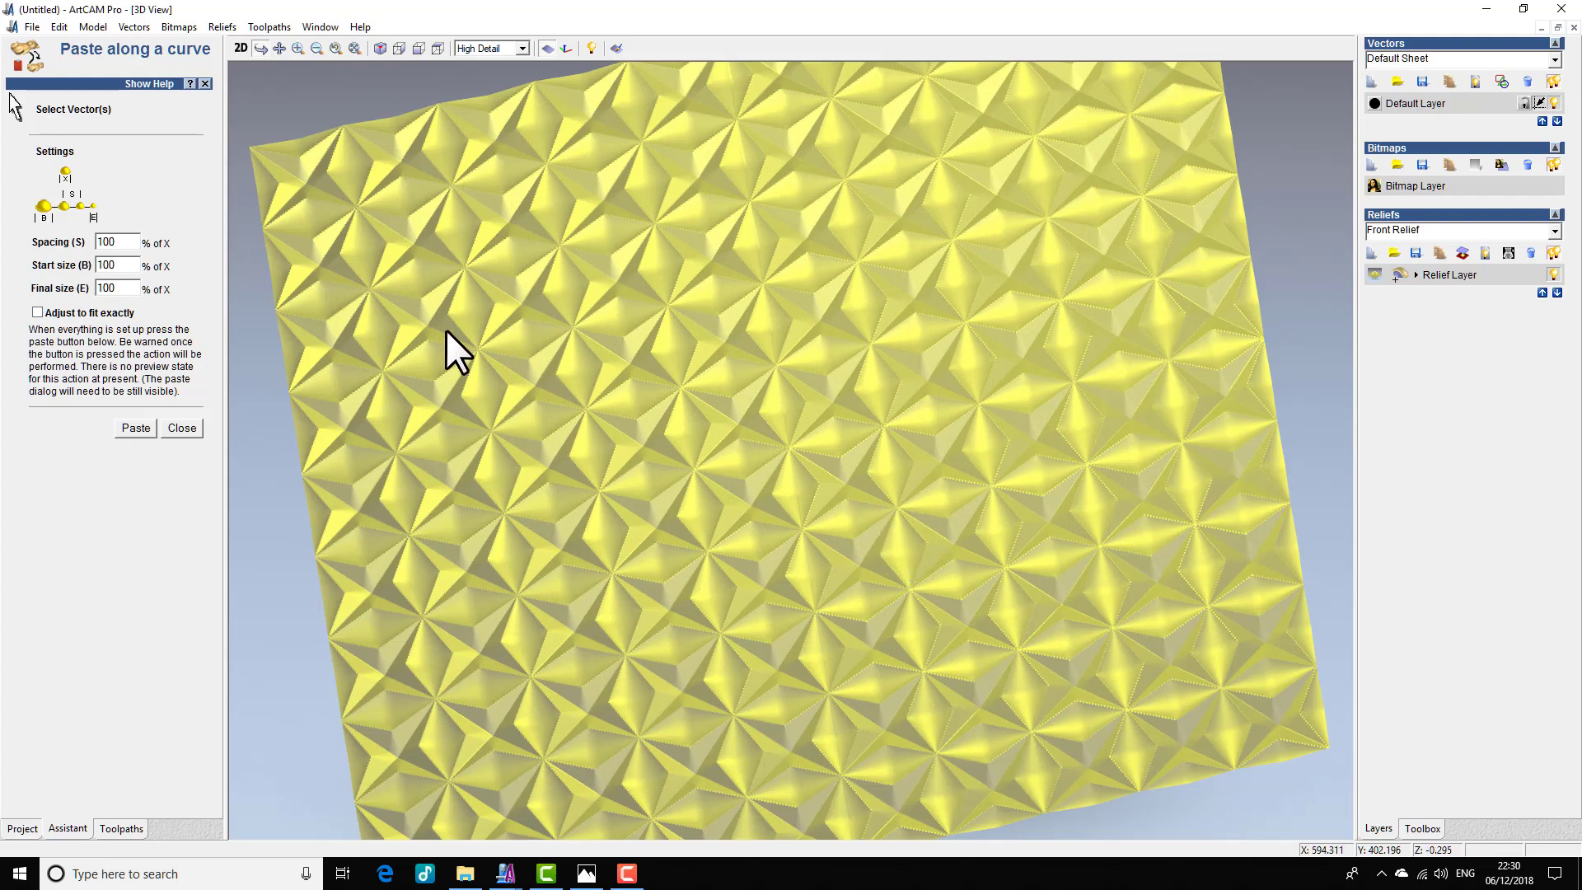
- Close the Paste along a curve settings and look over the whole tiled panel from several angles
click(181, 428)
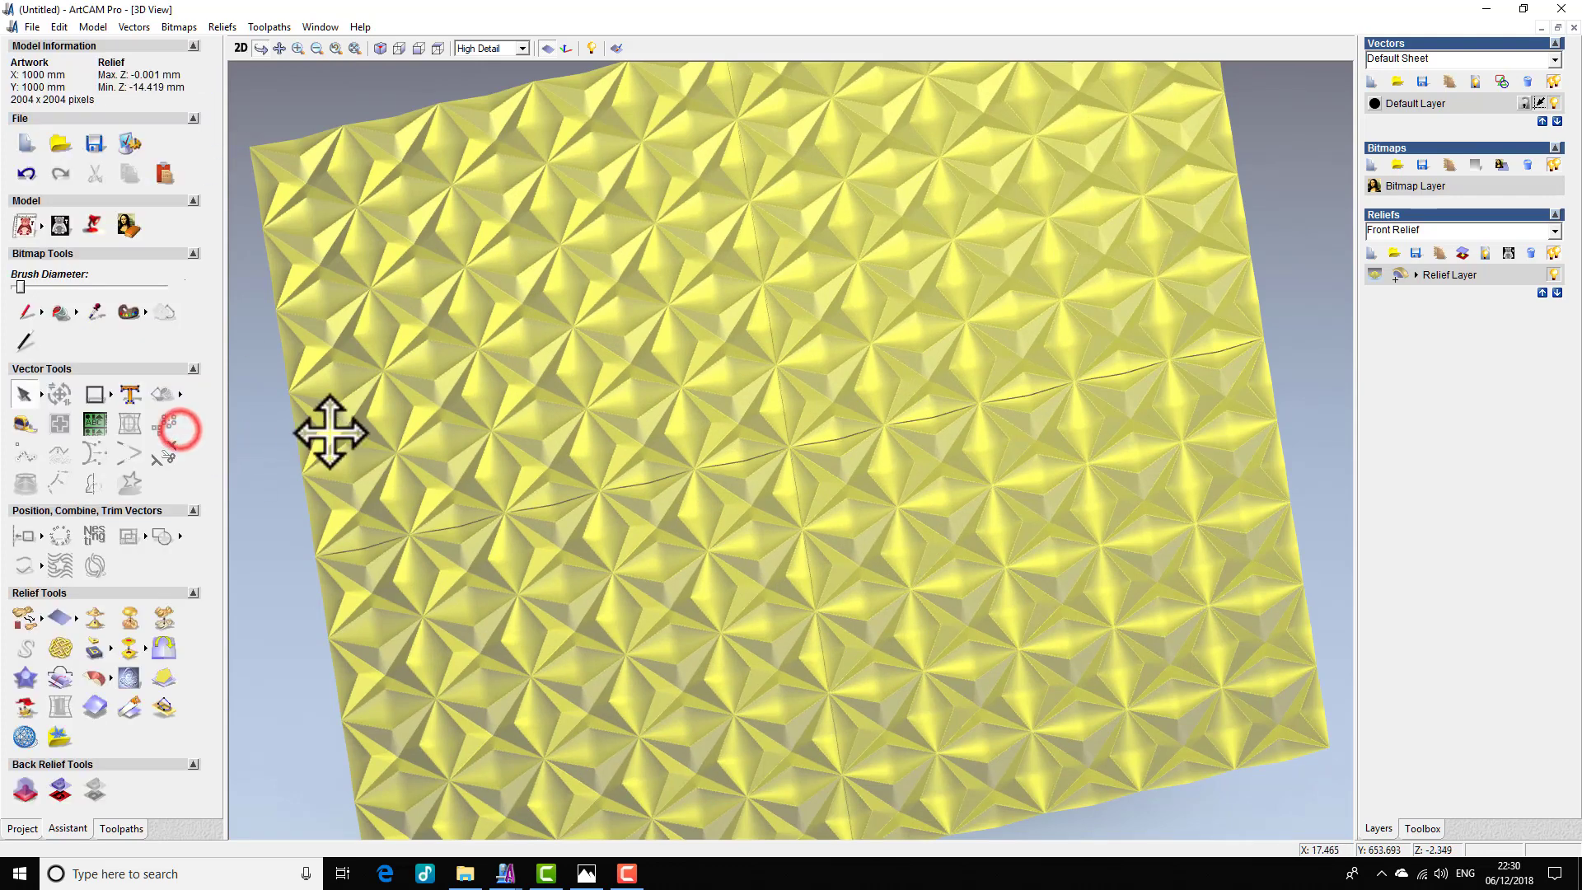
drag(1066, 478, 1132, 513)
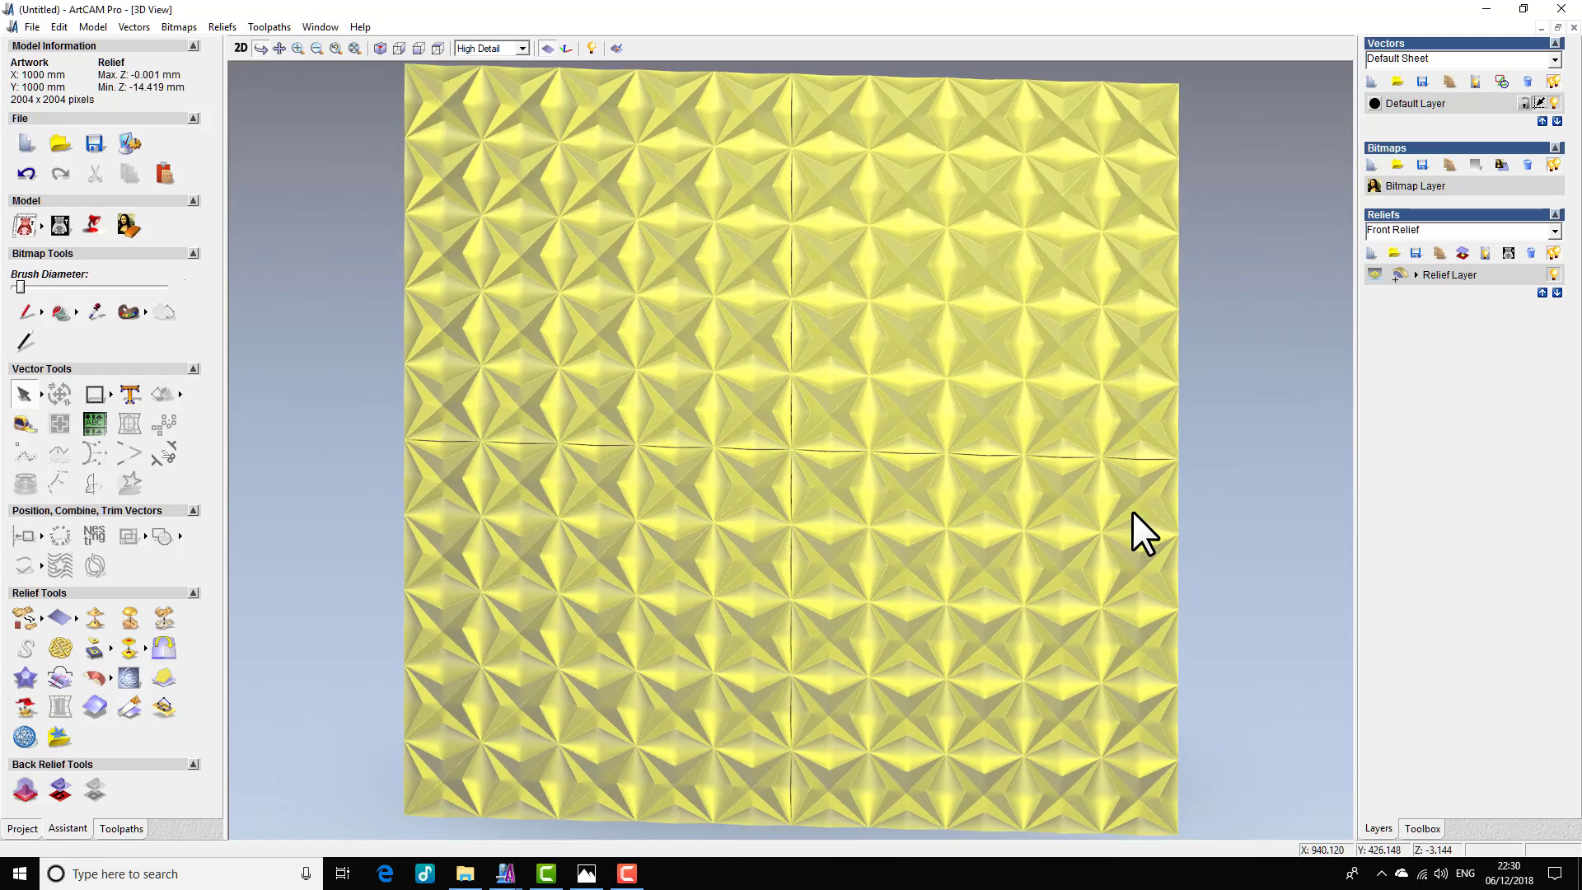
scroll(734, 540, down, 3)
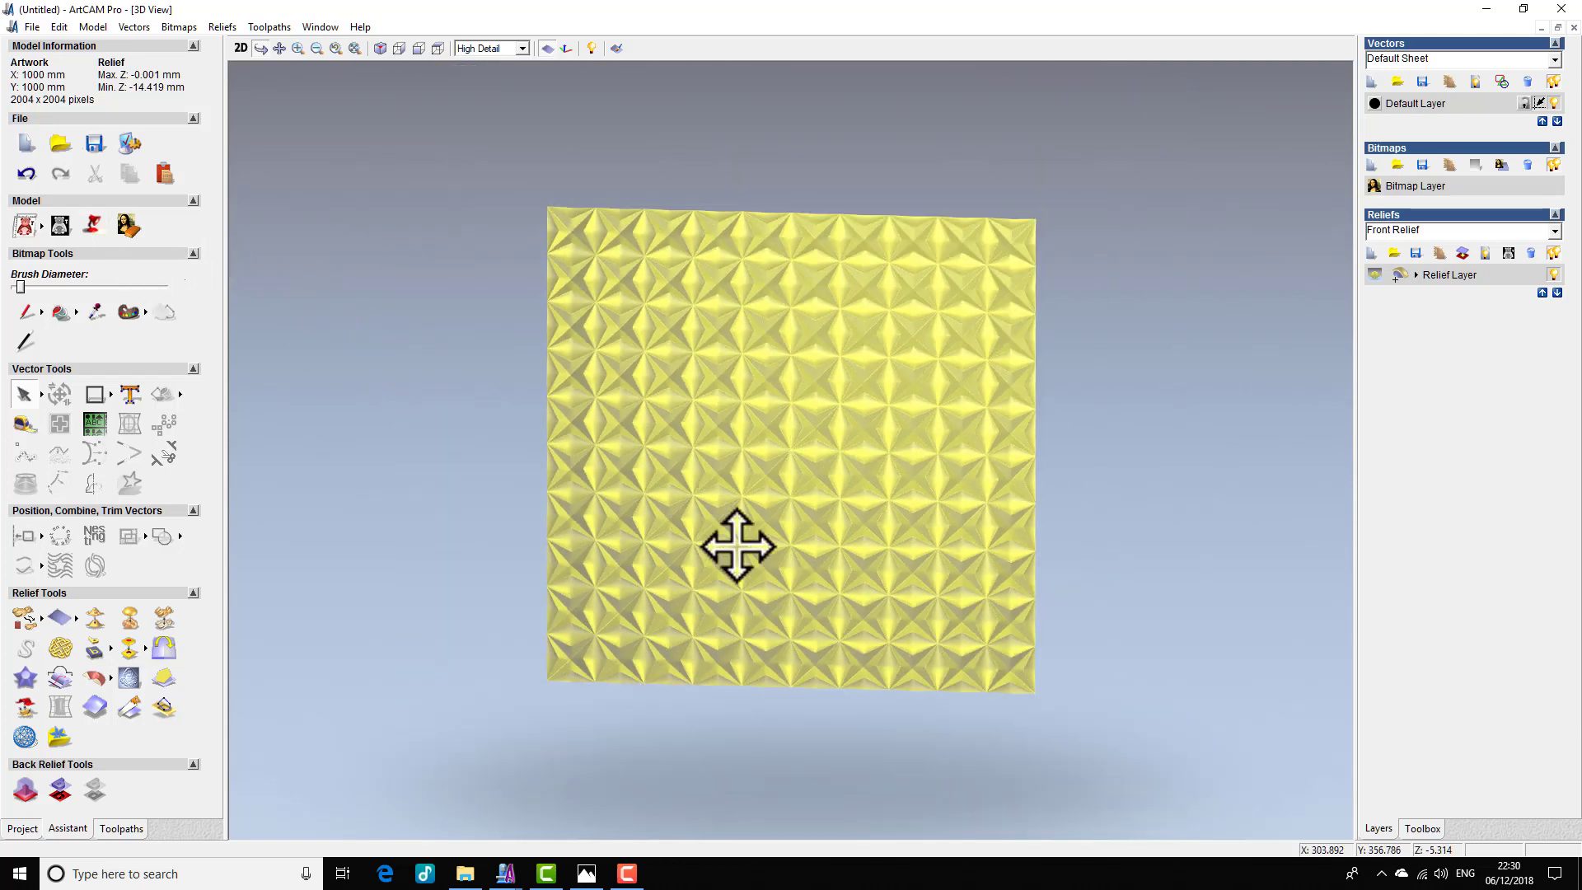
drag(891, 555, 905, 558)
scroll(902, 540, up, 1)
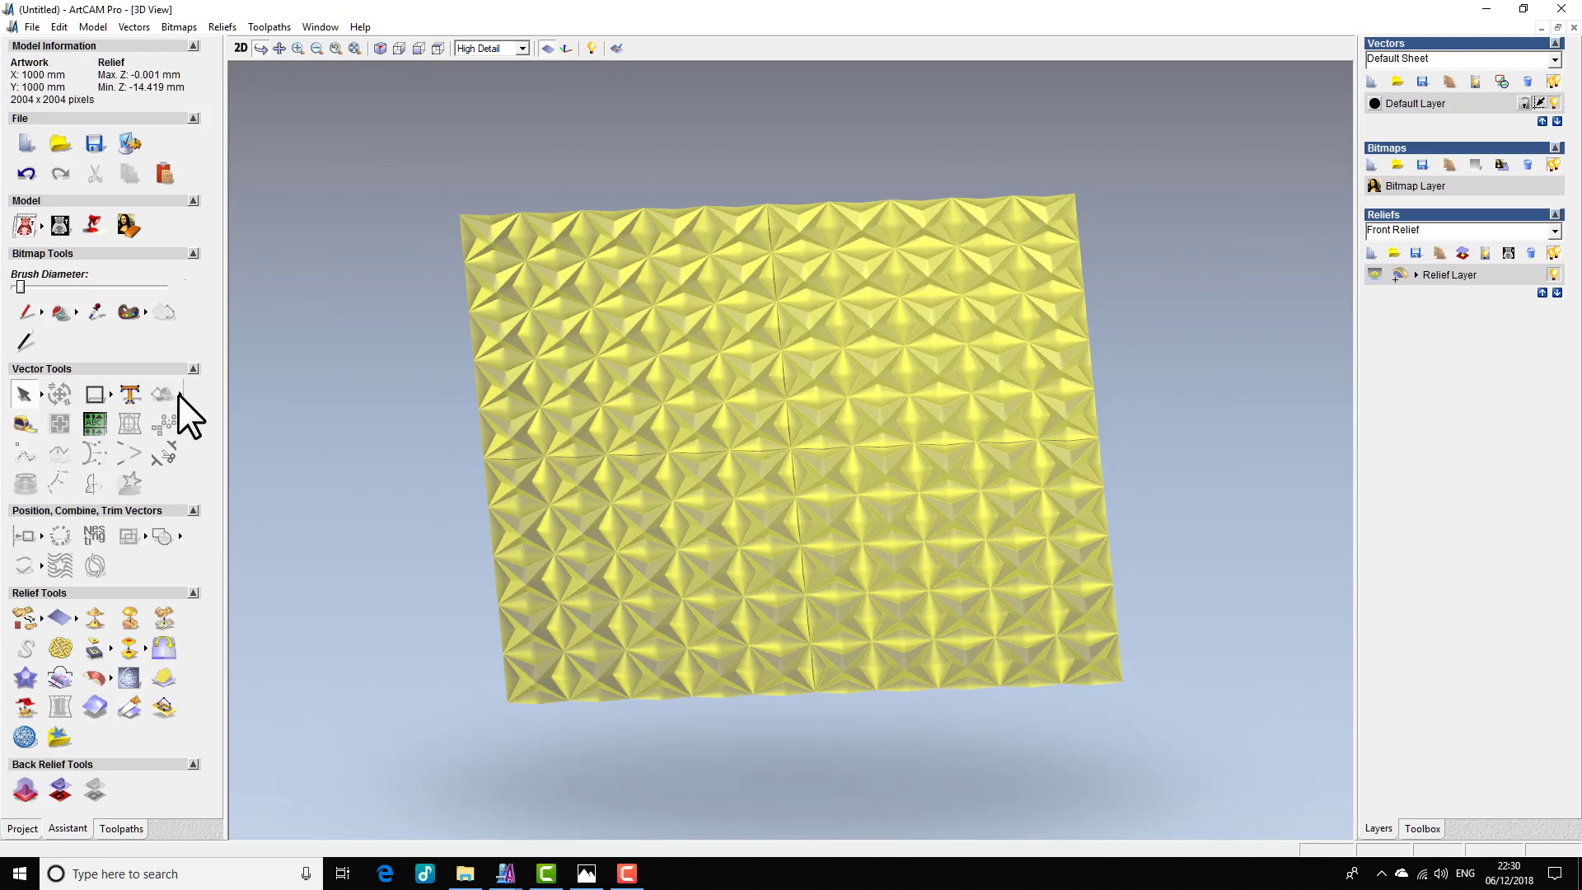
click(284, 455)
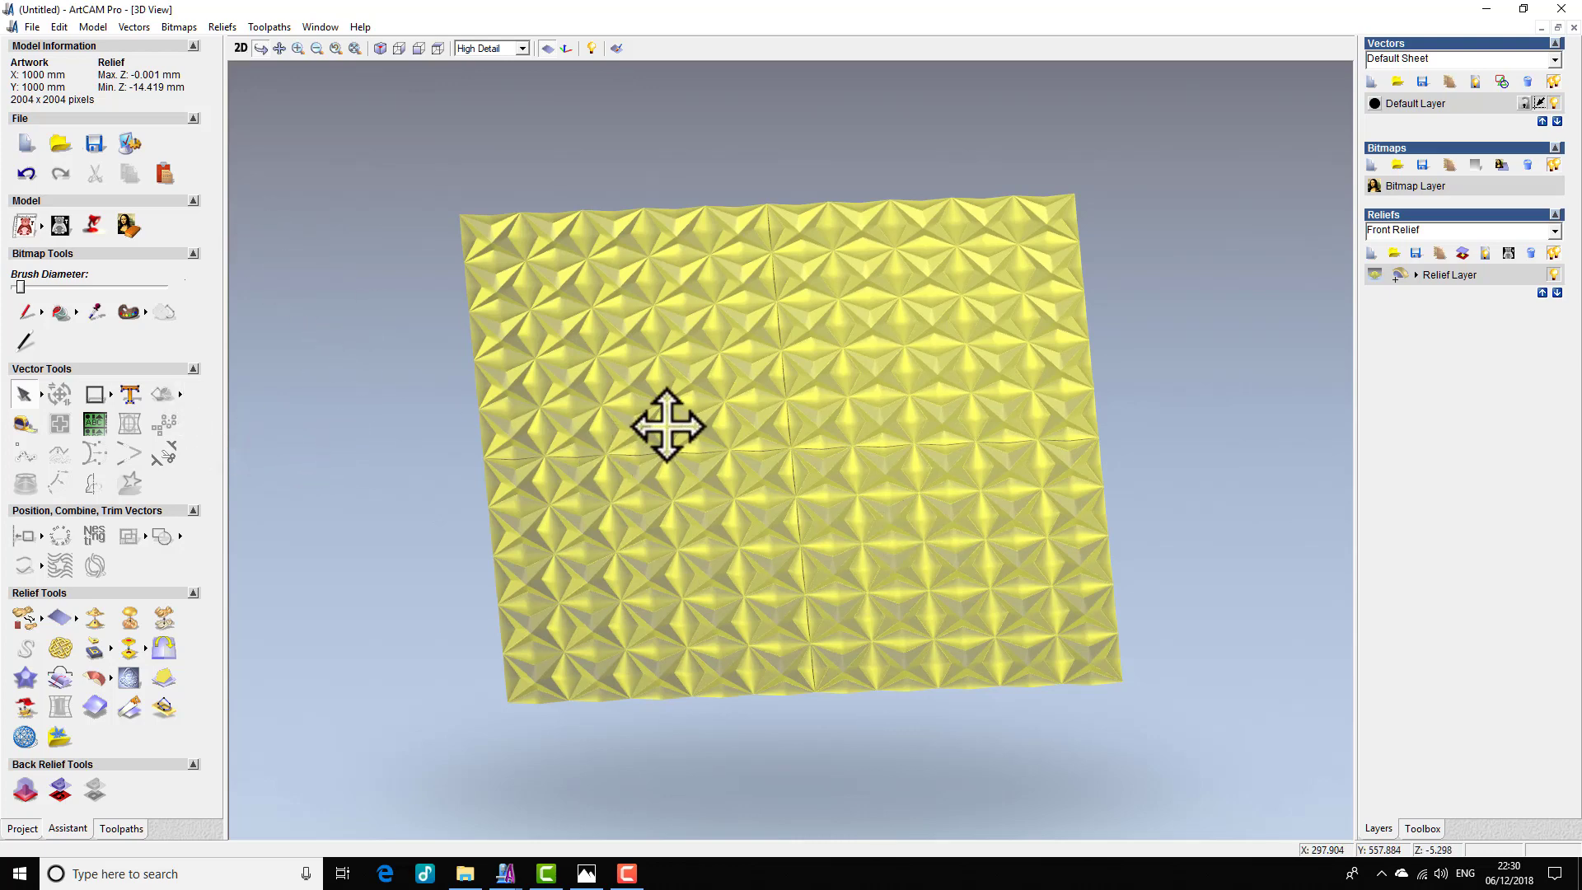
drag(753, 384, 754, 495)
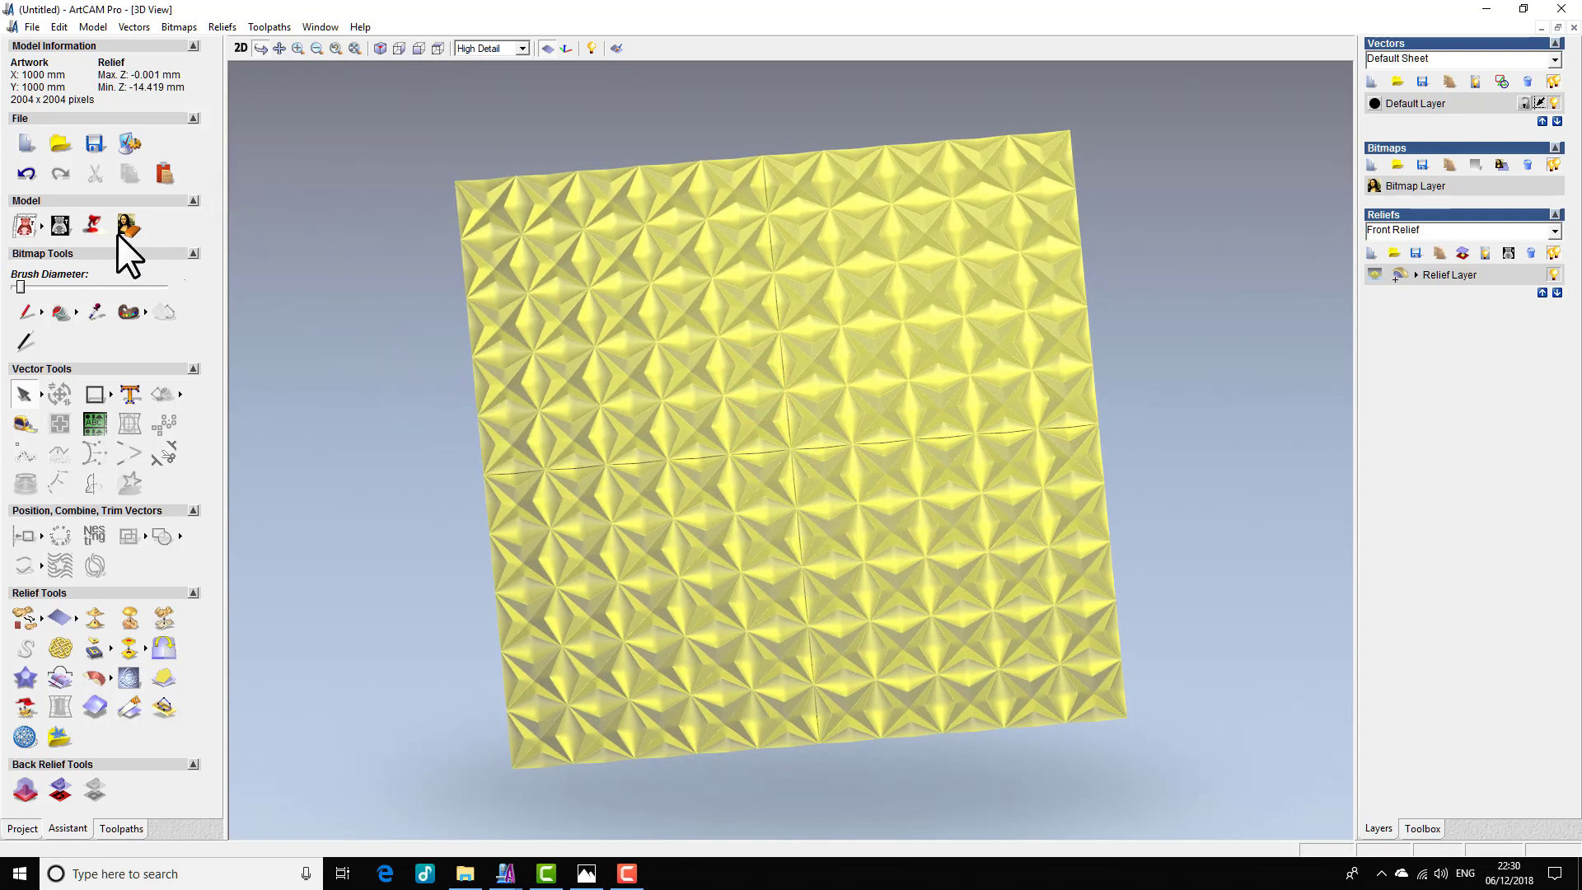
- Open the Lights and Material settings and set the panel's shading setup to Sculpting
click(93, 224)
click(173, 130)
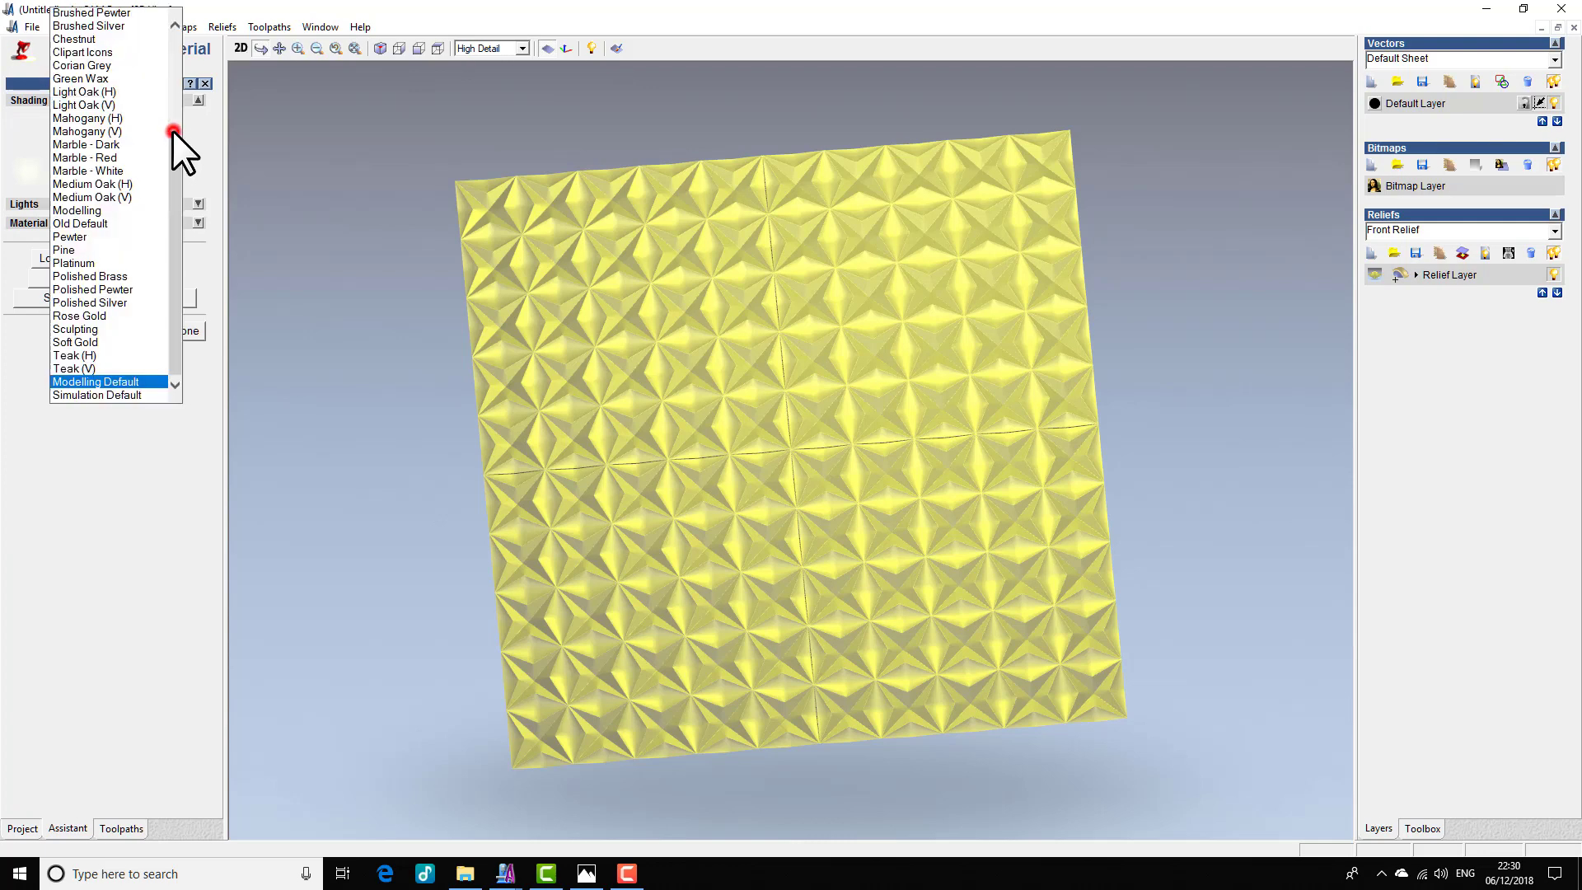
click(90, 328)
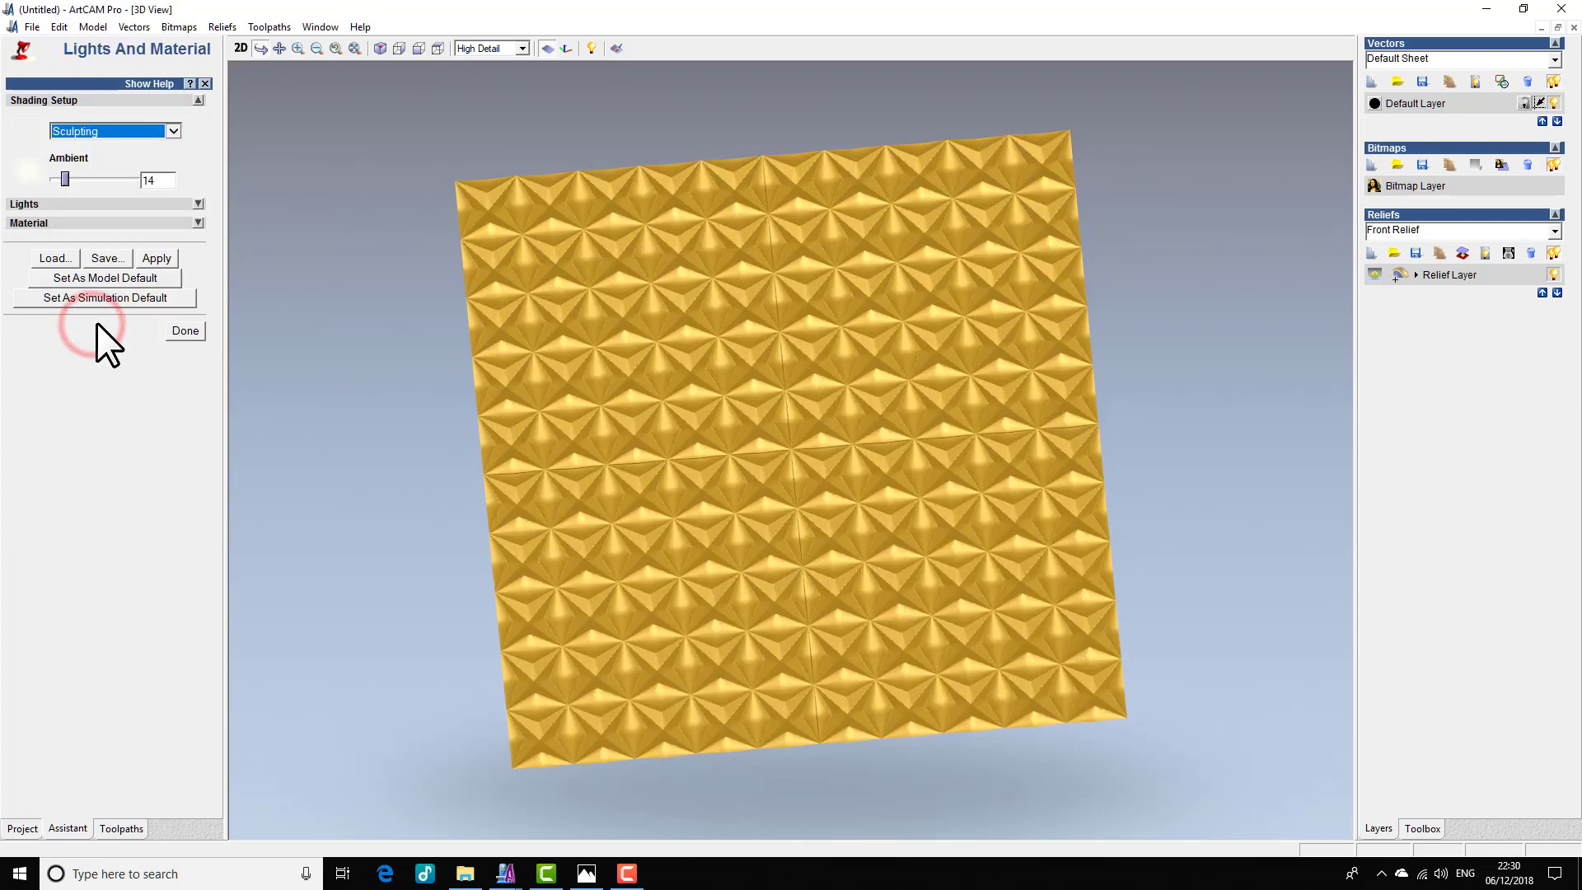
- Examine the Sculpting finish on the tiled star panel both close up and as a whole
scroll(1042, 487, up, 3)
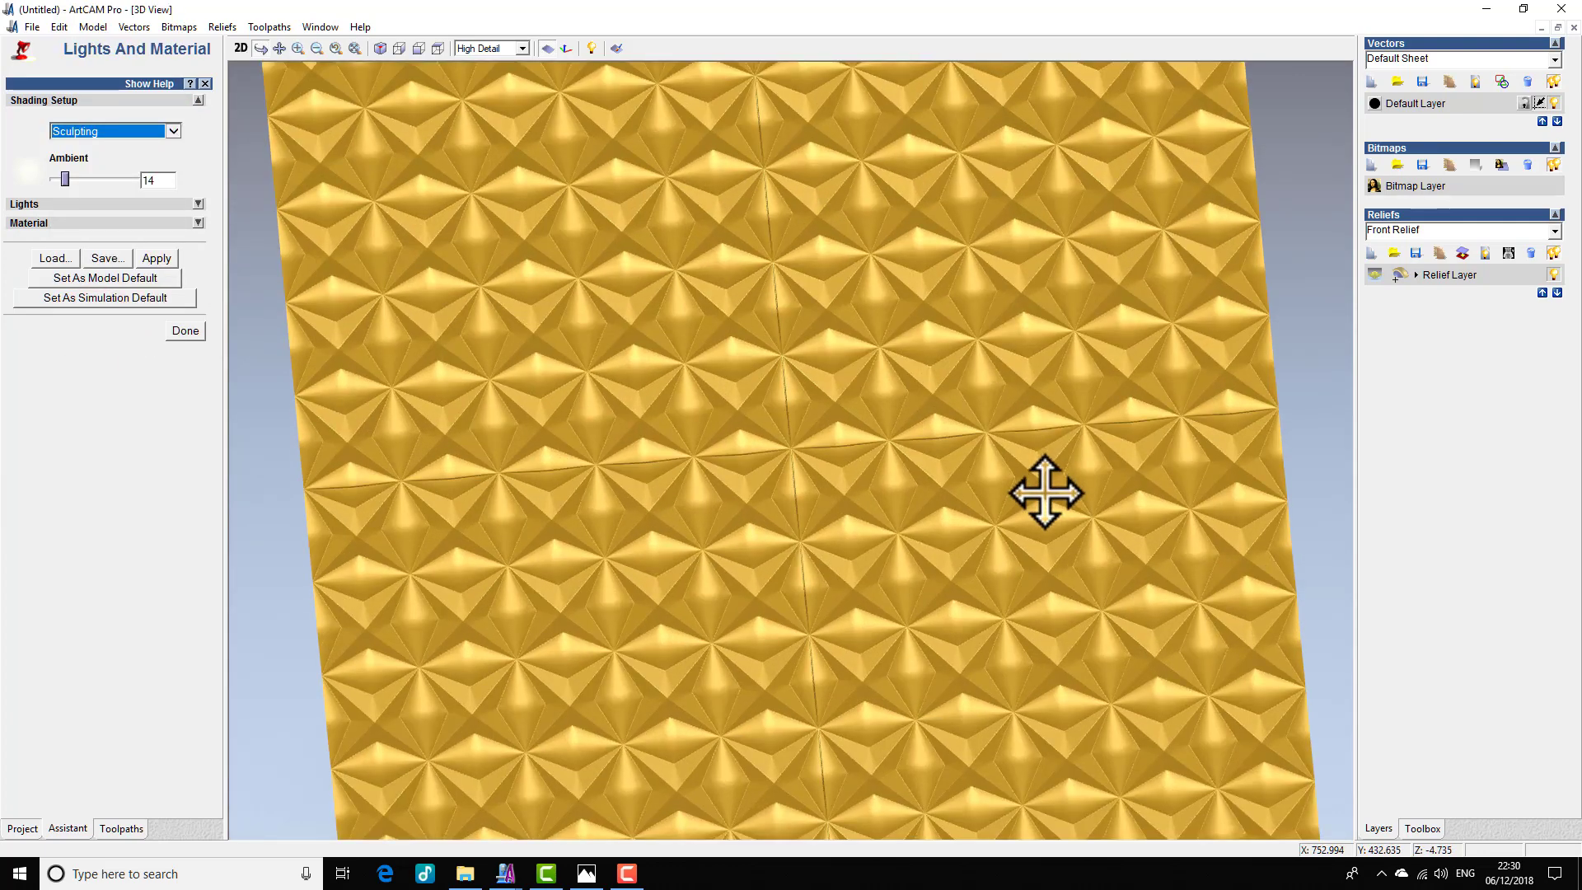
scroll(1045, 493, down, 3)
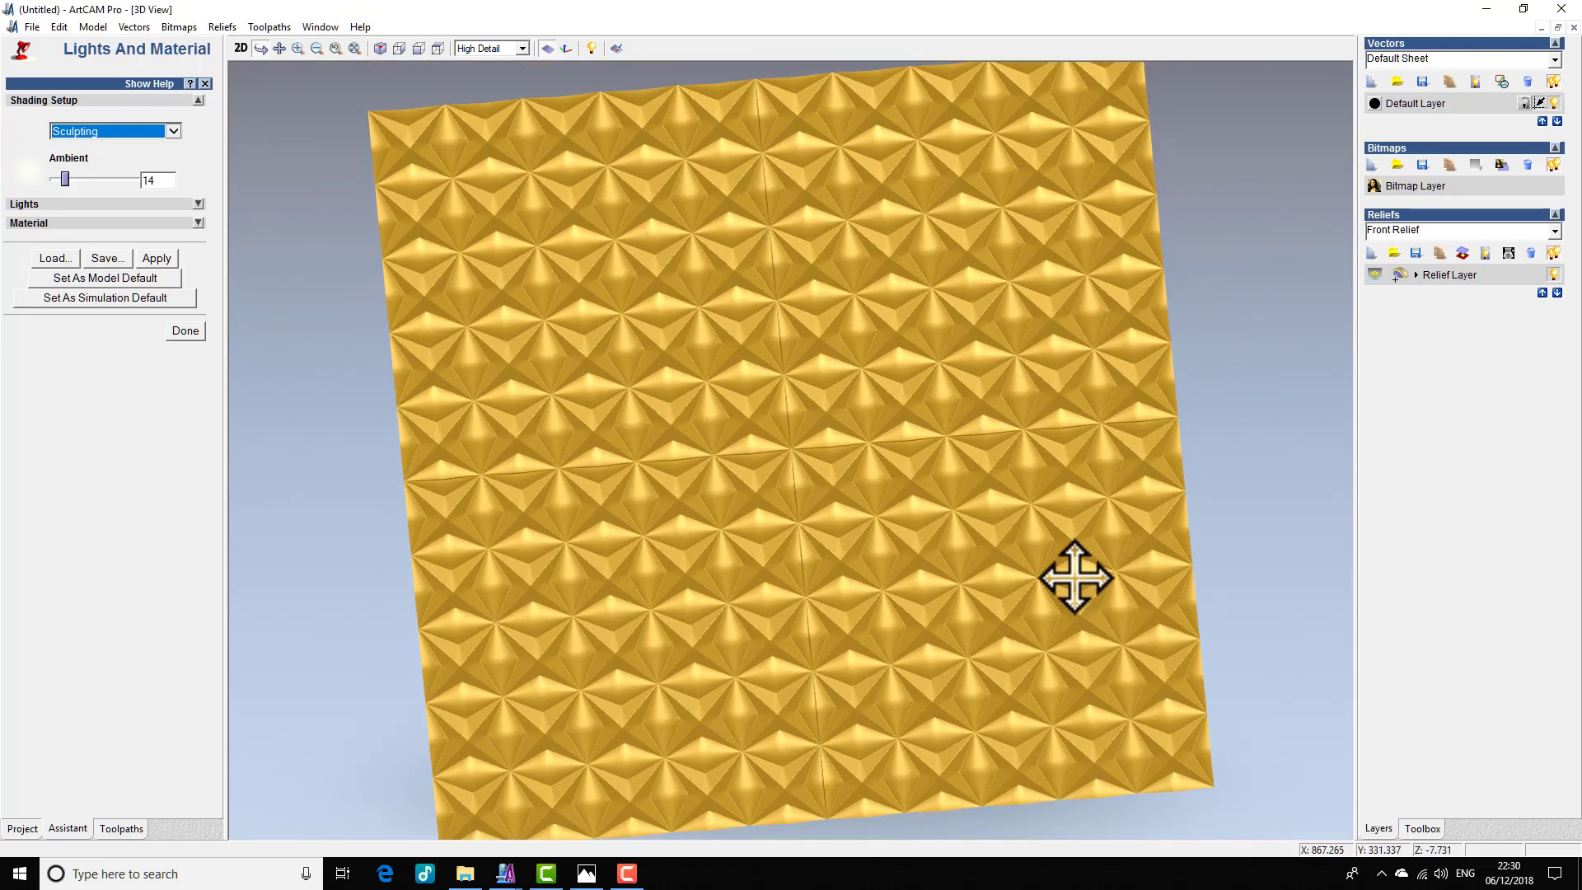
scroll(1074, 576, down, 4)
scroll(963, 555, up, 3)
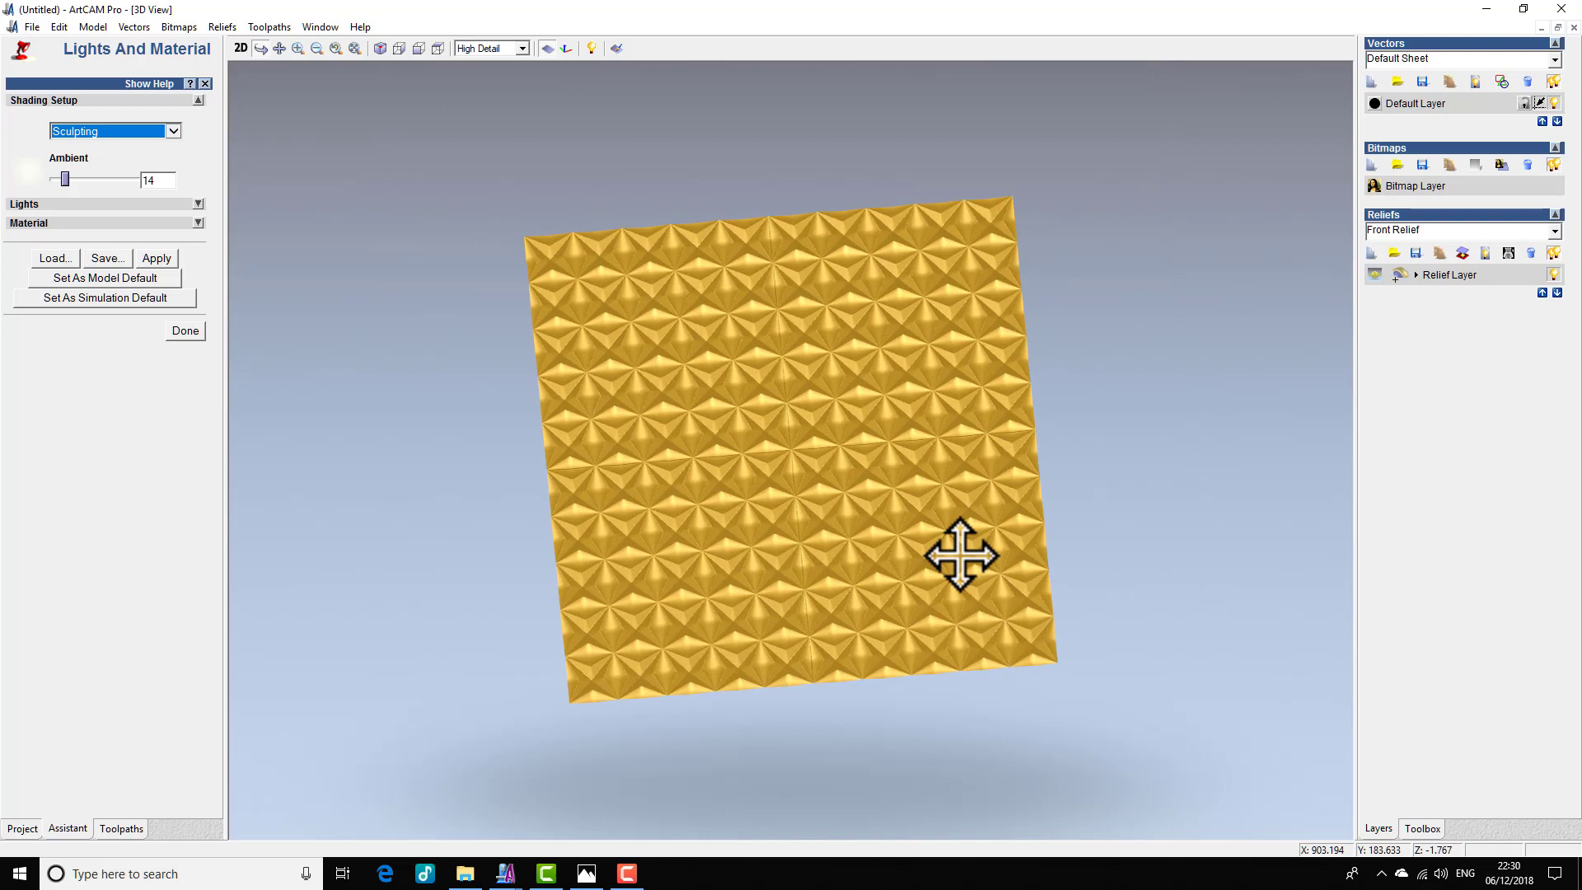
scroll(961, 554, up, 3)
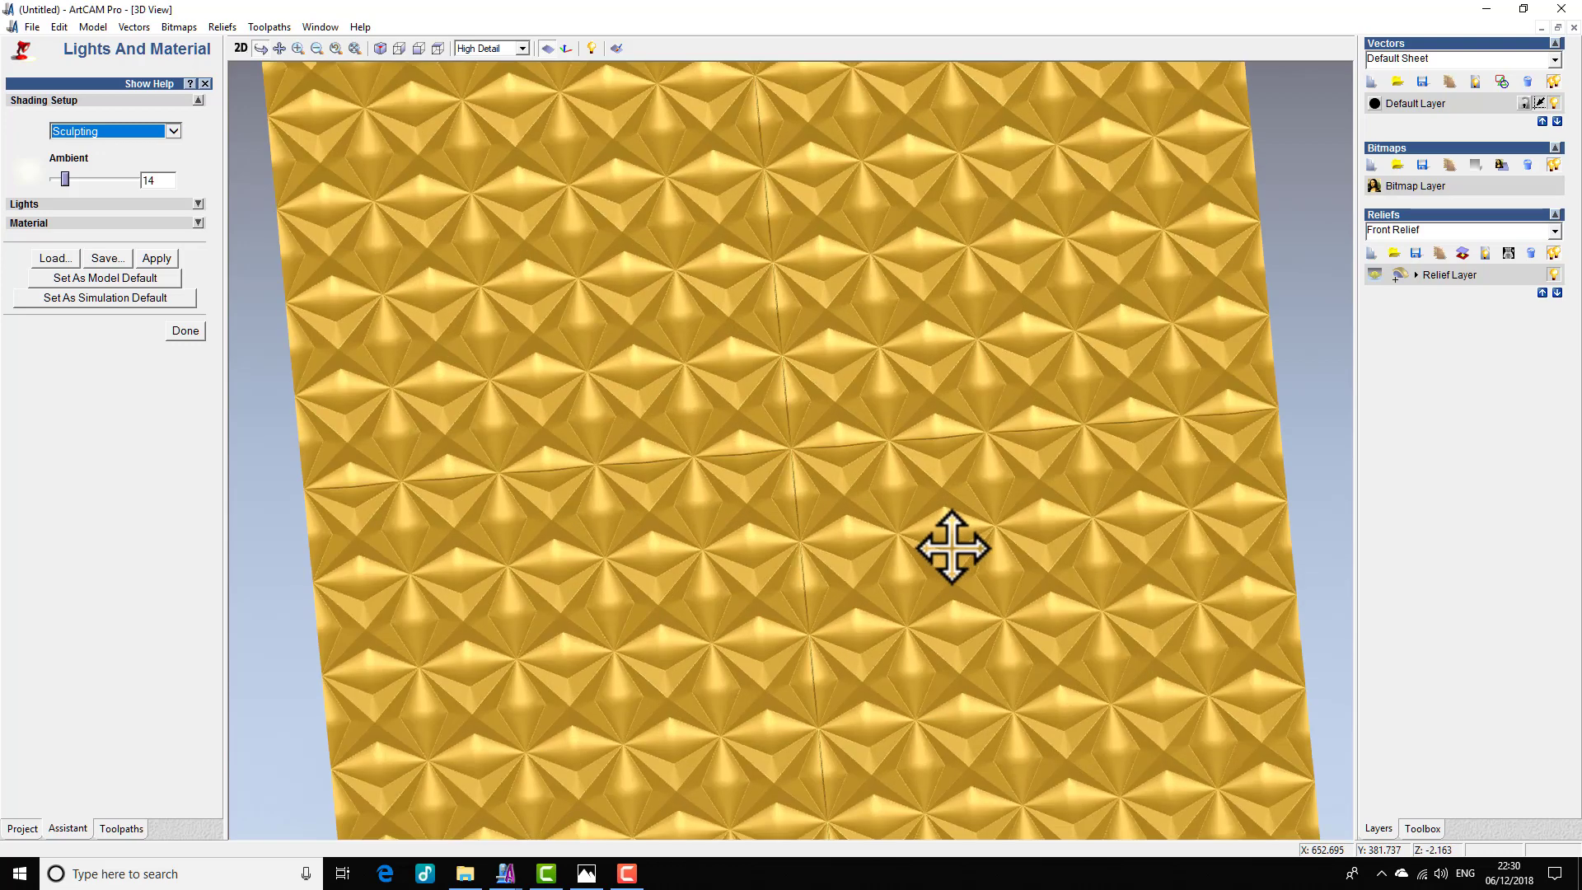
scroll(918, 533, down, 3)
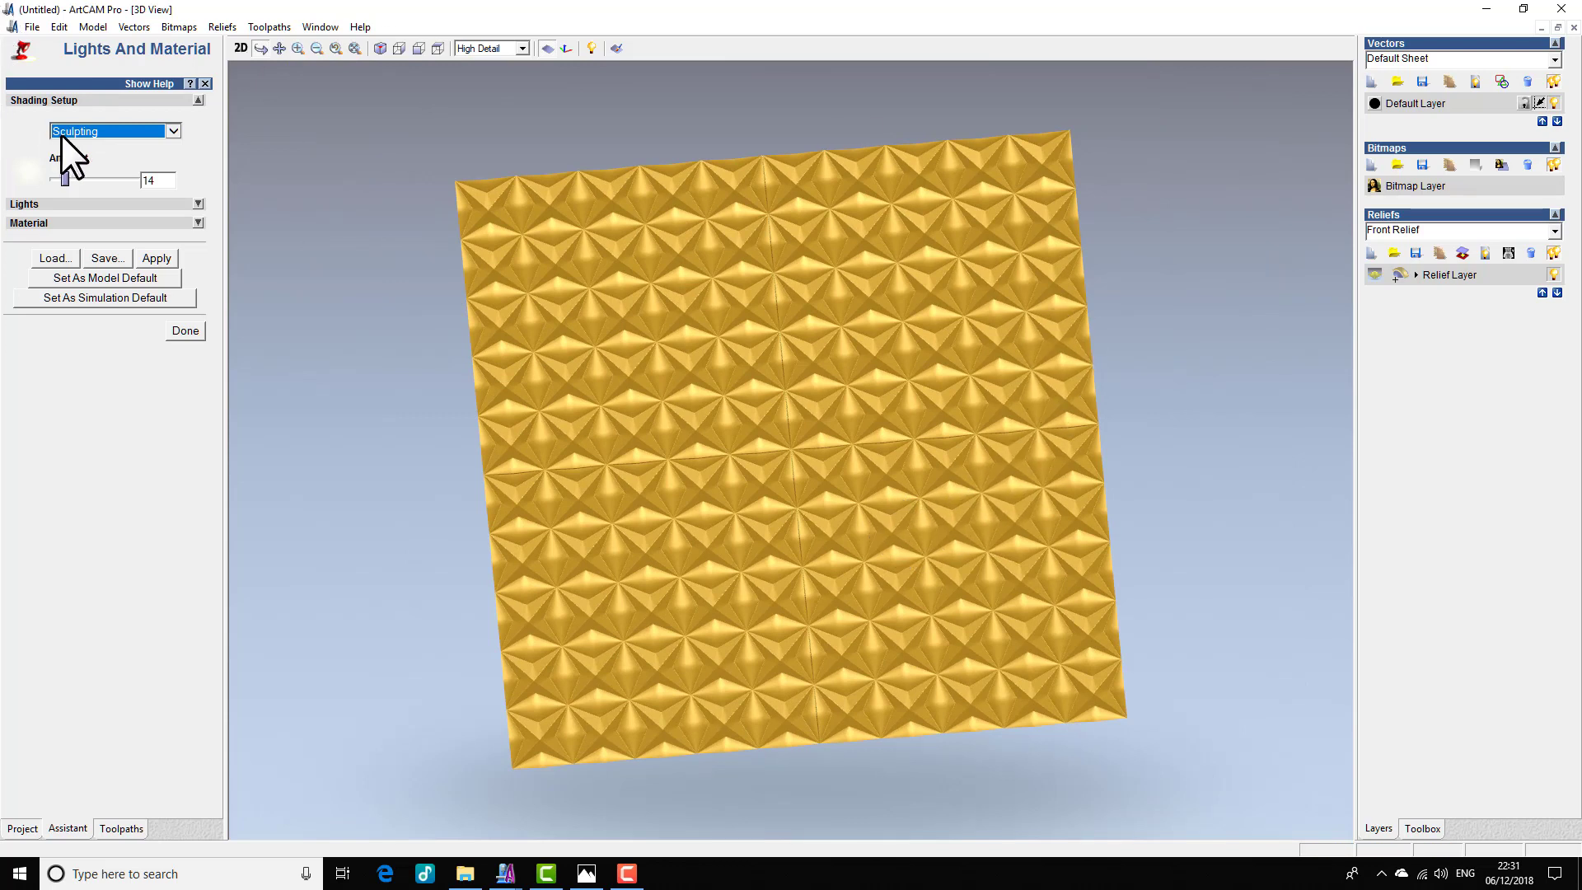
- Change the panel's shading setup to Medium Oak (V) and bring up the available material presets again
click(173, 131)
click(86, 197)
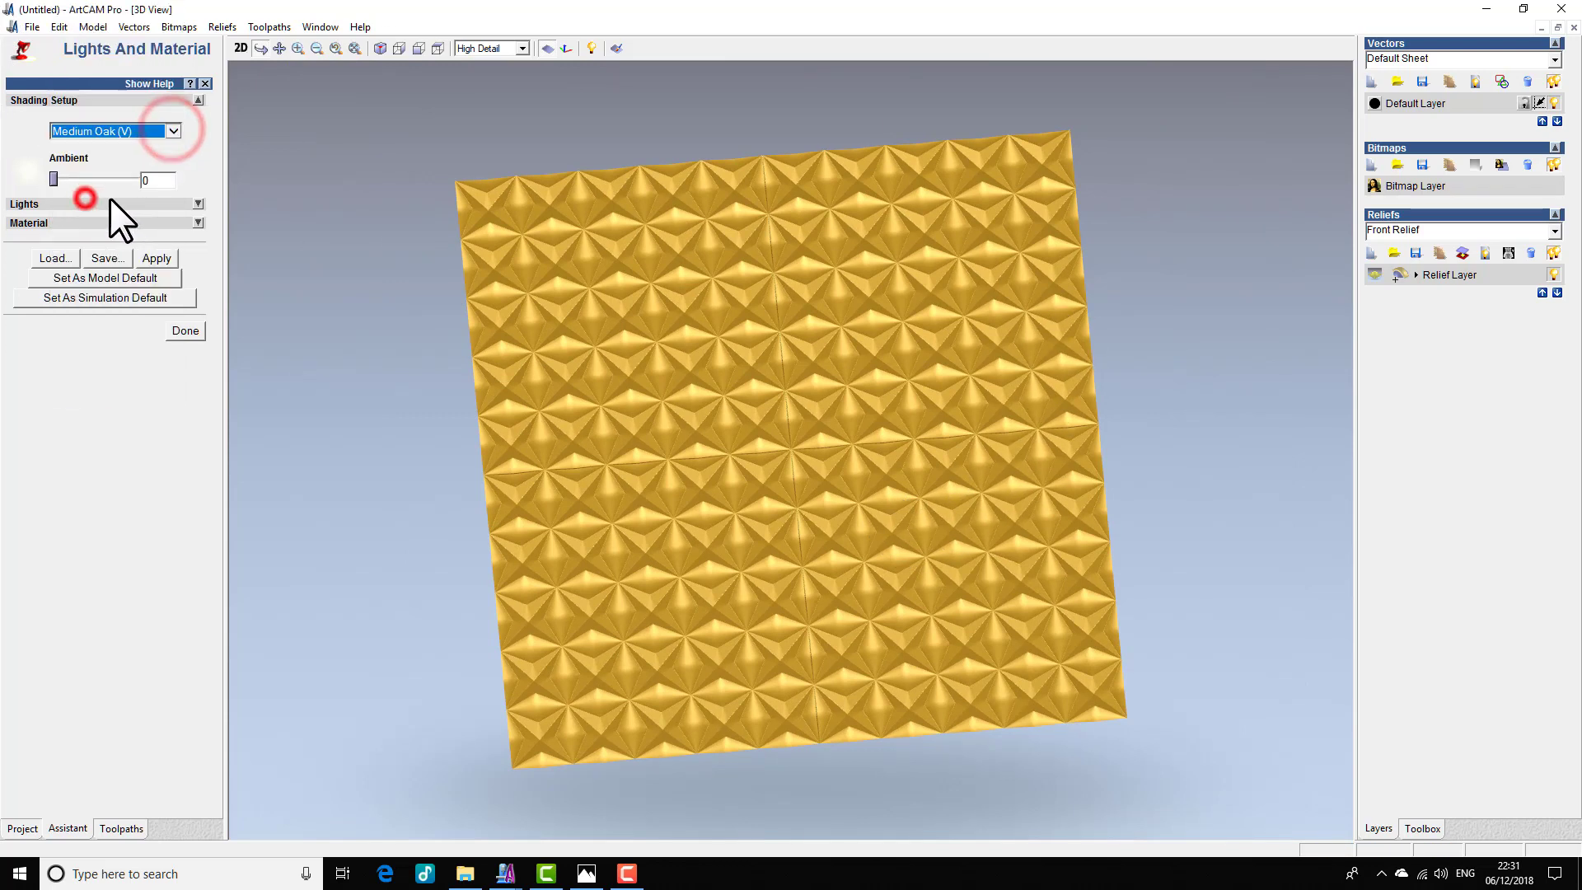
click(156, 131)
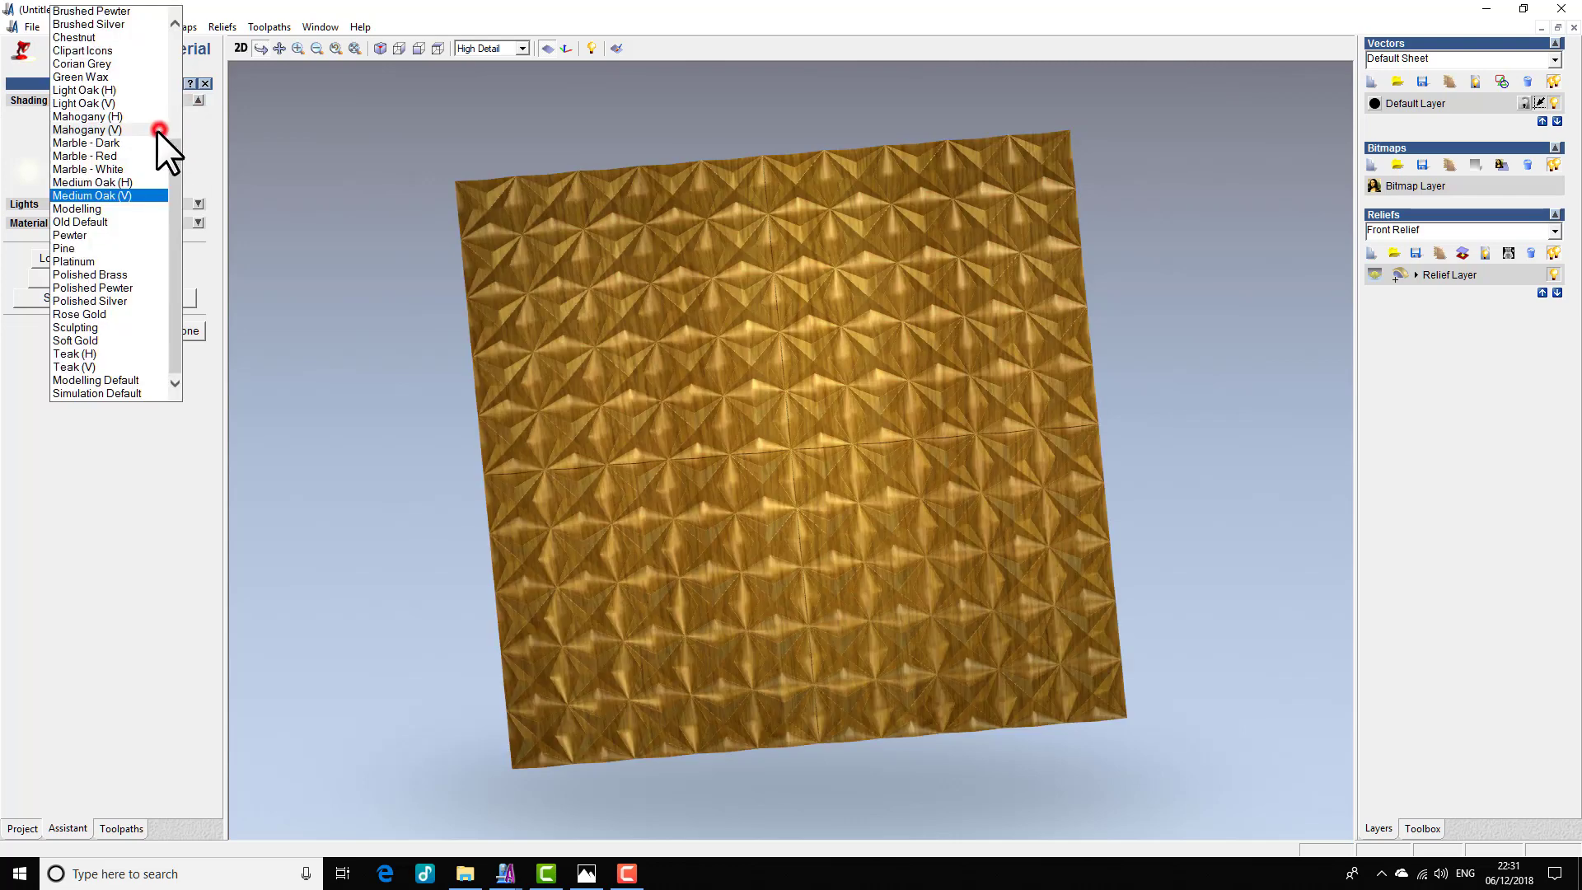